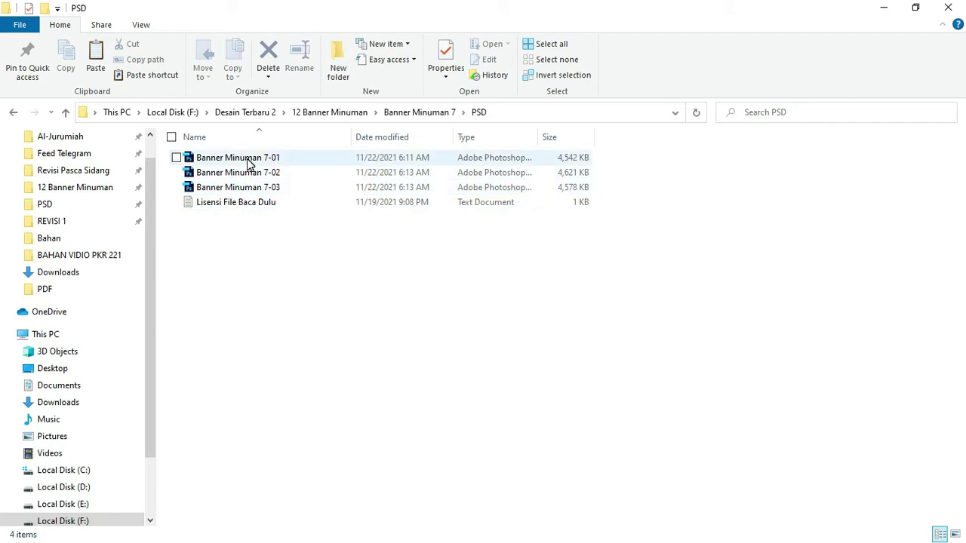
- Open Banner Minuman 7-01, 7-02 and 7-03 from the PSD folder and switch to Photoshop
left_click(250, 159)
left_click(249, 188, "shift")
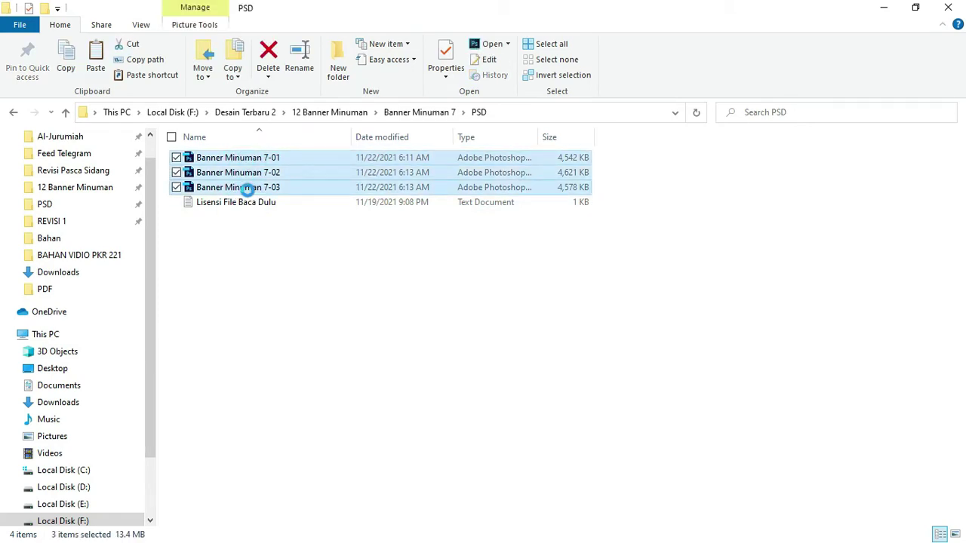
right_click(250, 190)
left_click(235, 240)
key("alt+Tab")
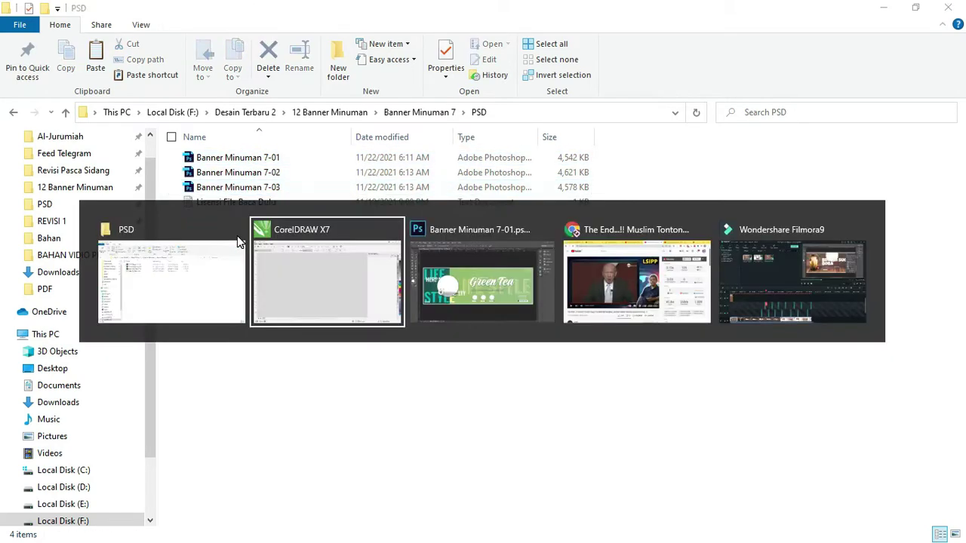
key("alt+Tab")
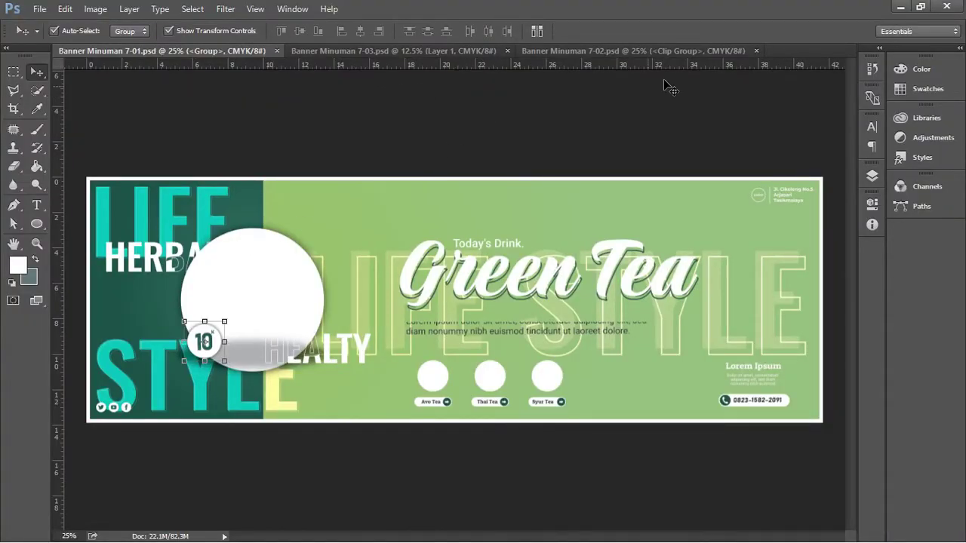
- Look through the Banner Minuman 7-01, 7-02 and 7-03 documents to compare their layouts
left_click(334, 50)
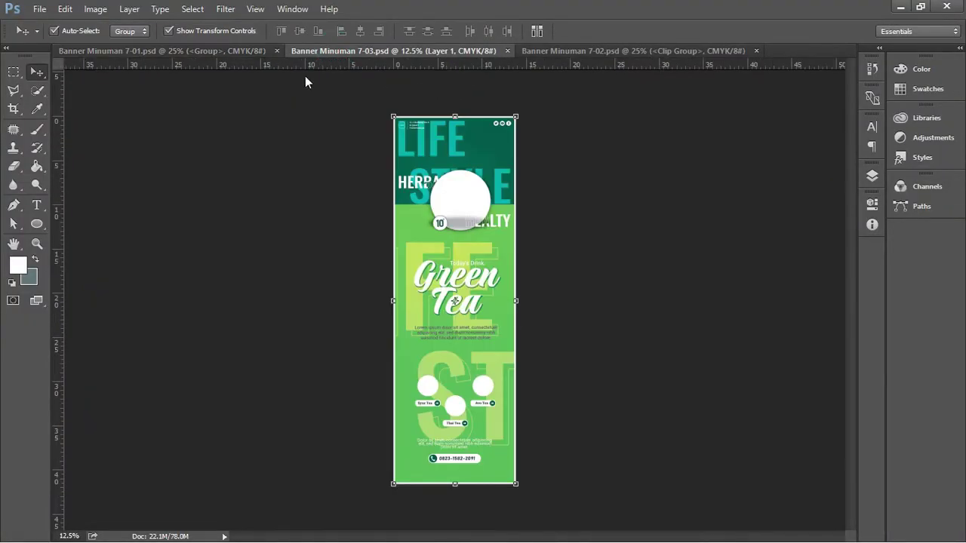
left_click(178, 50)
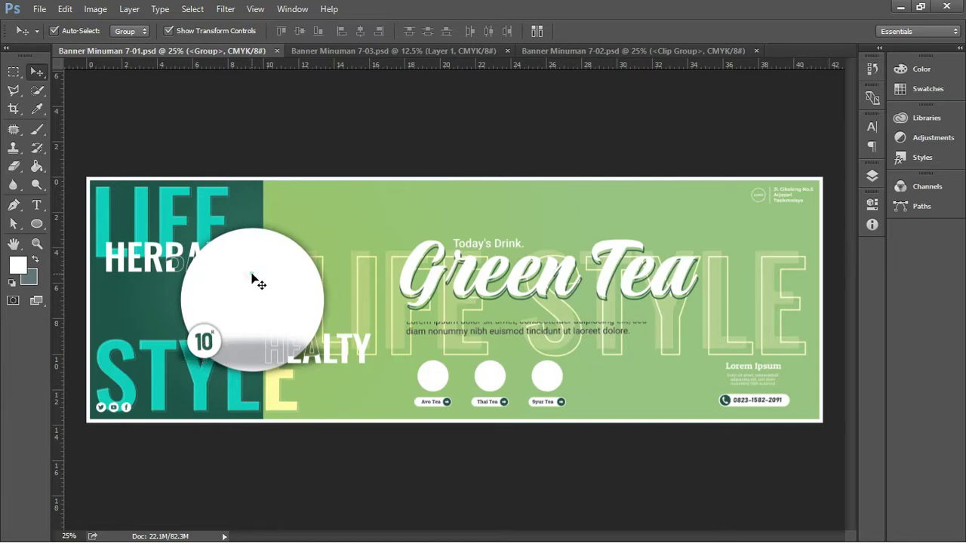
left_click(255, 278)
left_click(619, 51)
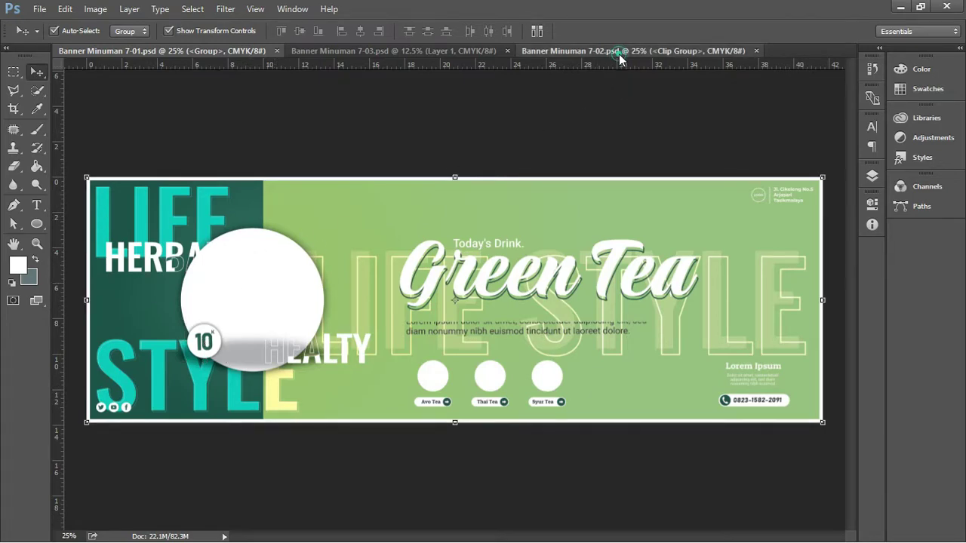
left_click(413, 51)
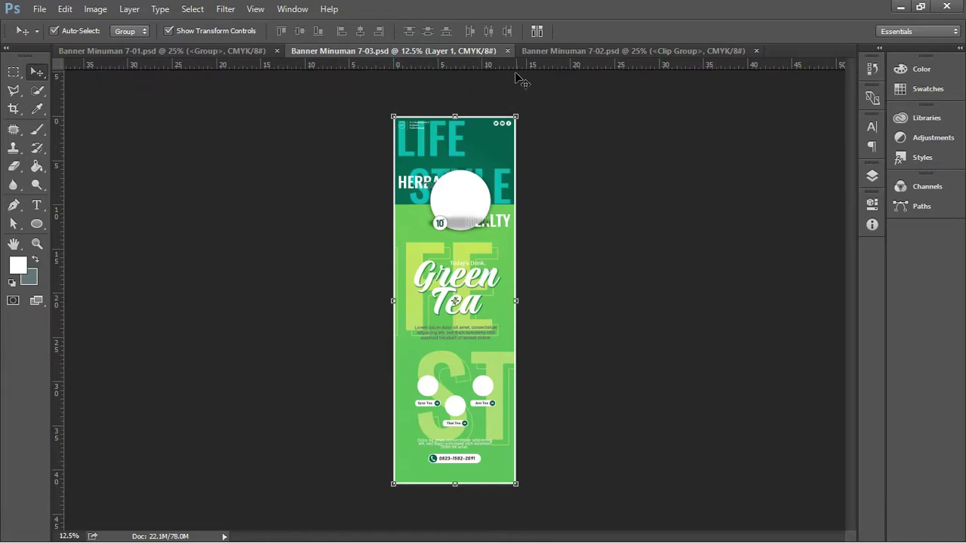
- Close Banner Minuman 7-03.psd and Banner Minuman 7-01.psd, keeping Banner Minuman 7-02.psd open
left_click(508, 51)
left_click(212, 56)
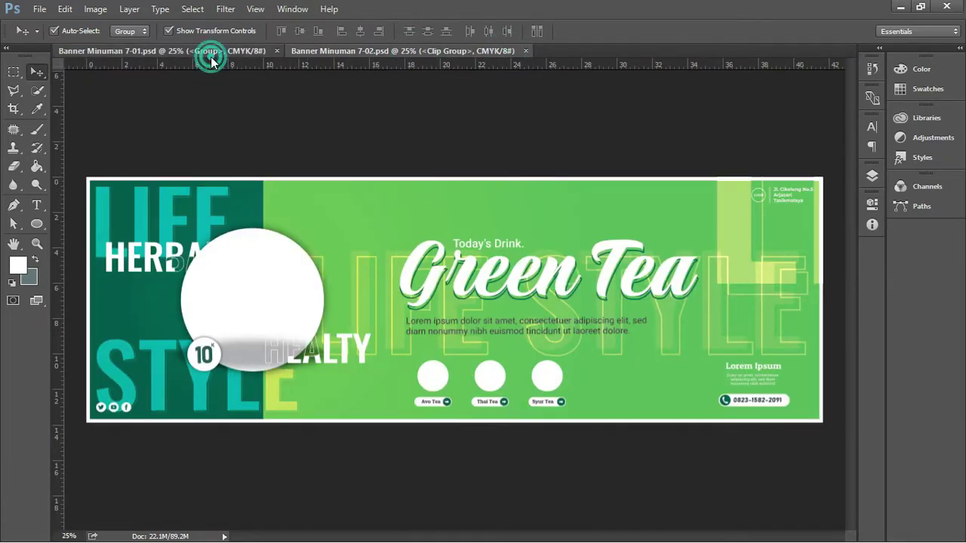
left_click(277, 51)
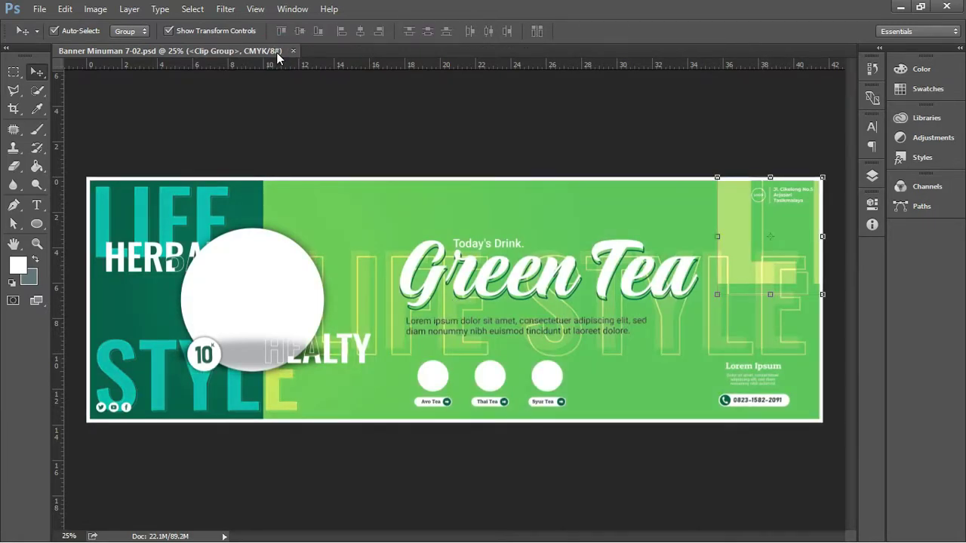
- Hide the Clip Group that holds the oversized pale letters over the banner's upper-right corner
left_click(565, 129)
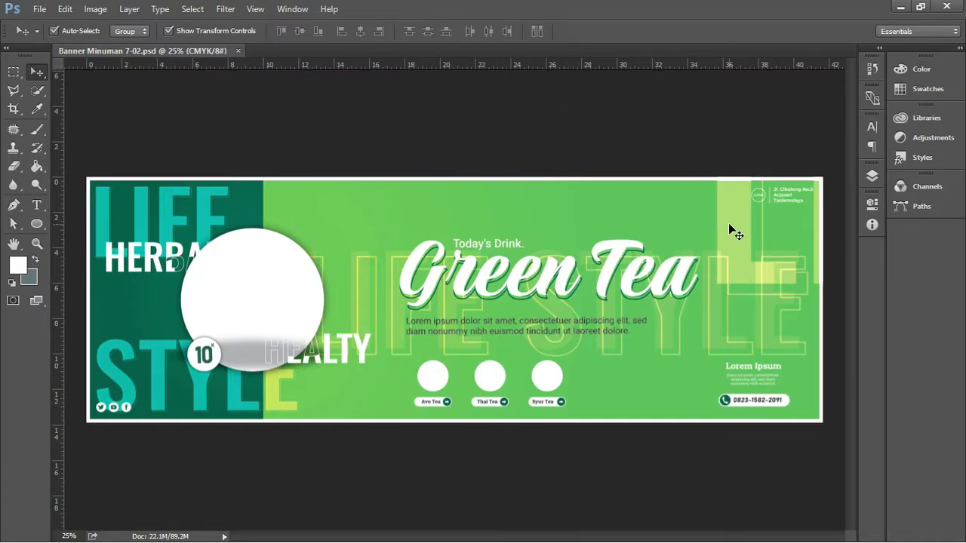
left_click_drag(729, 215, 702, 215)
key("ctrl+z")
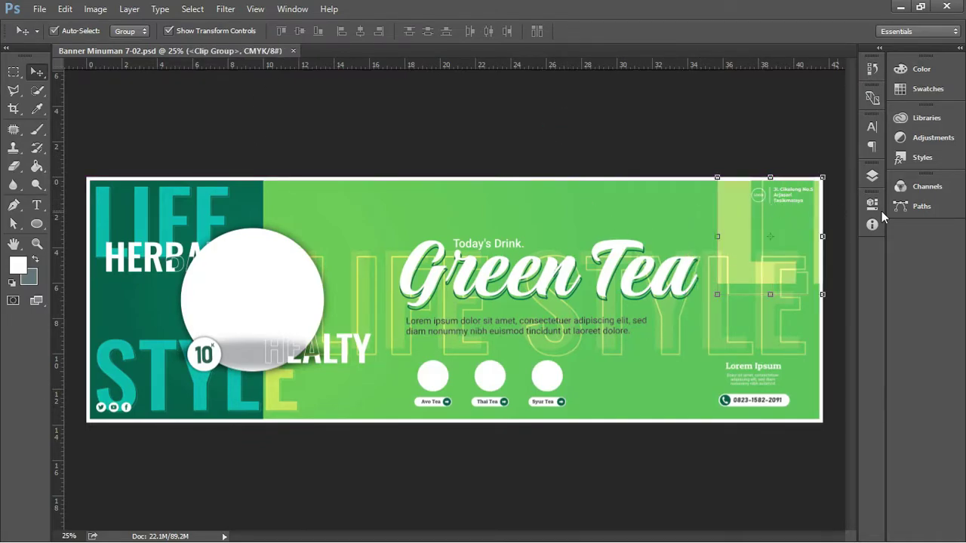
left_click(875, 177)
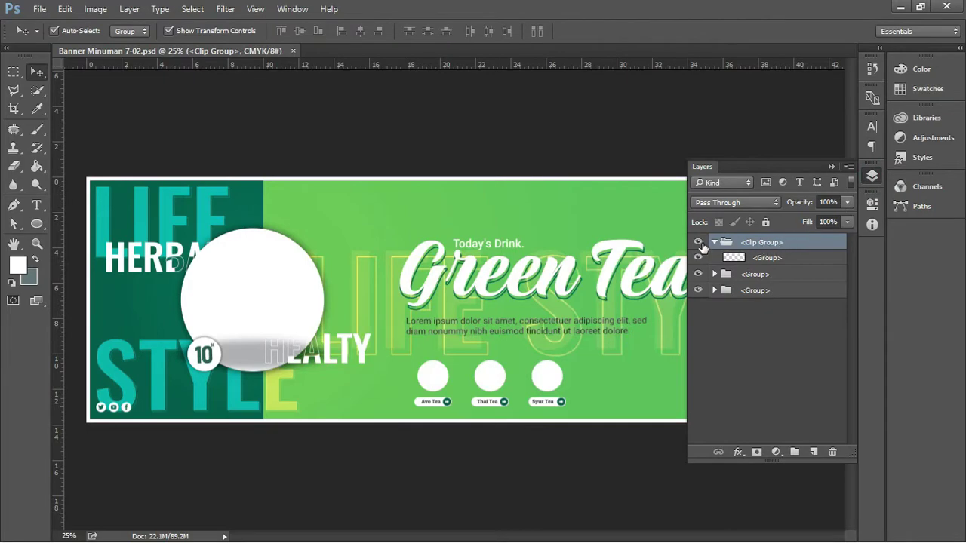
left_click(831, 166)
left_click(688, 139)
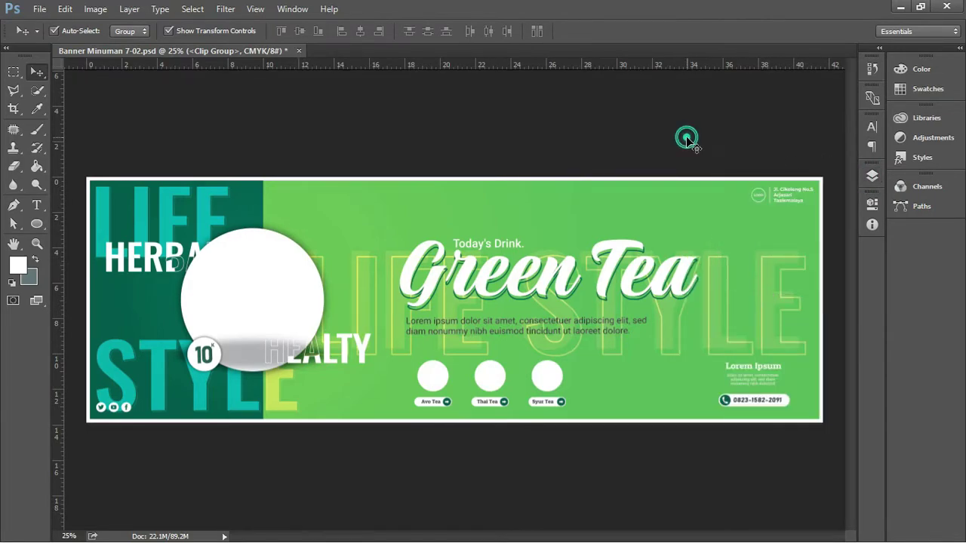
scroll(488, 198, "up", 3)
scroll(491, 195, "down", 3)
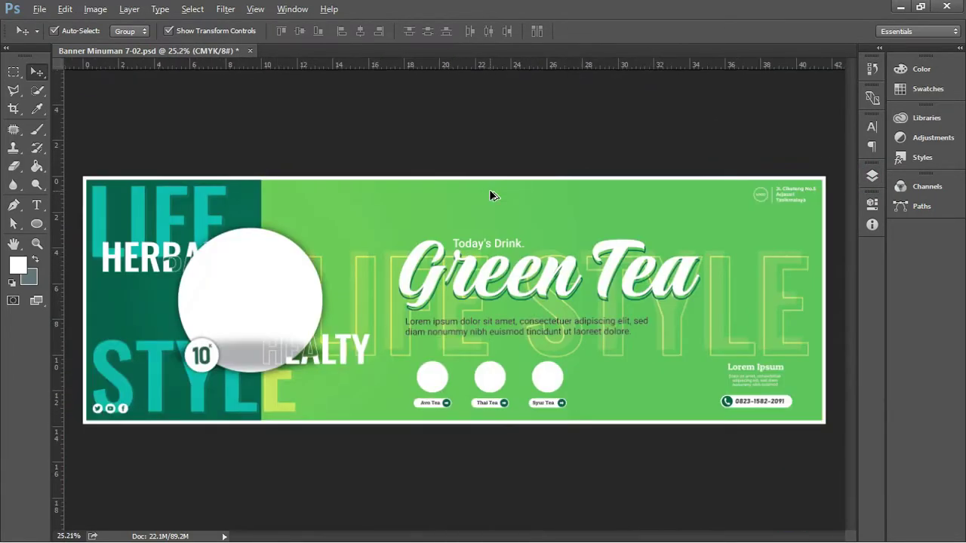
key("alt")
- Add a Hue/Saturation adjustment layer and detach its settings from the docked panels
left_click(873, 176)
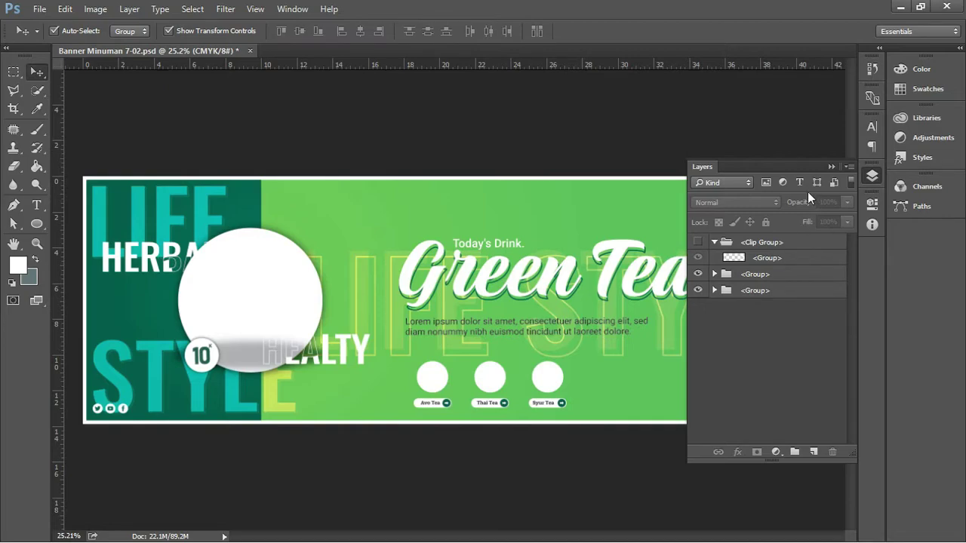
left_click(776, 451)
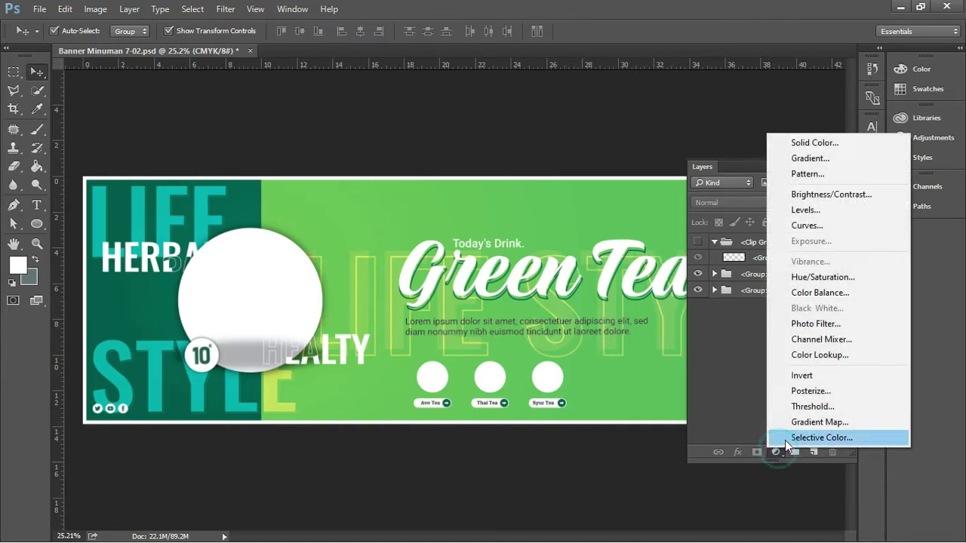
left_click(848, 277)
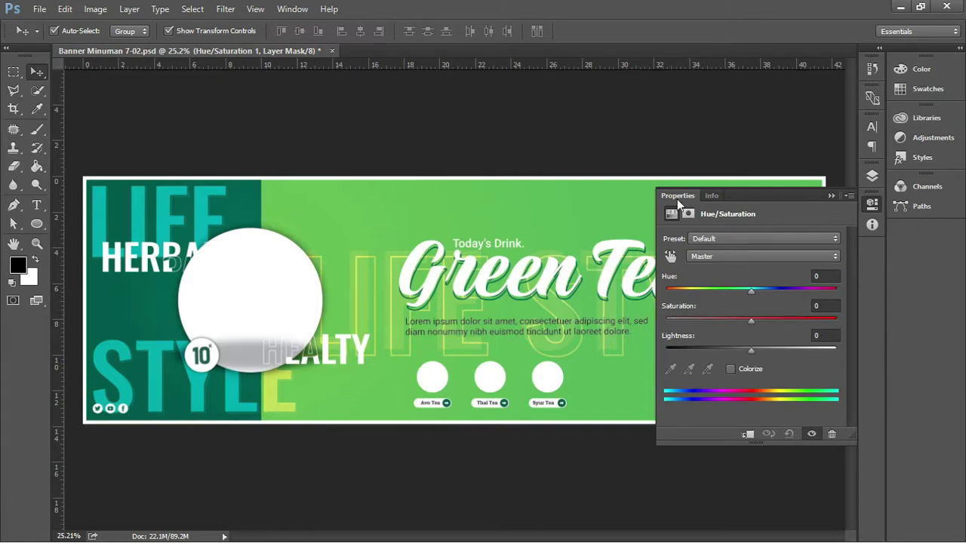
left_click_drag(677, 200, 504, 270)
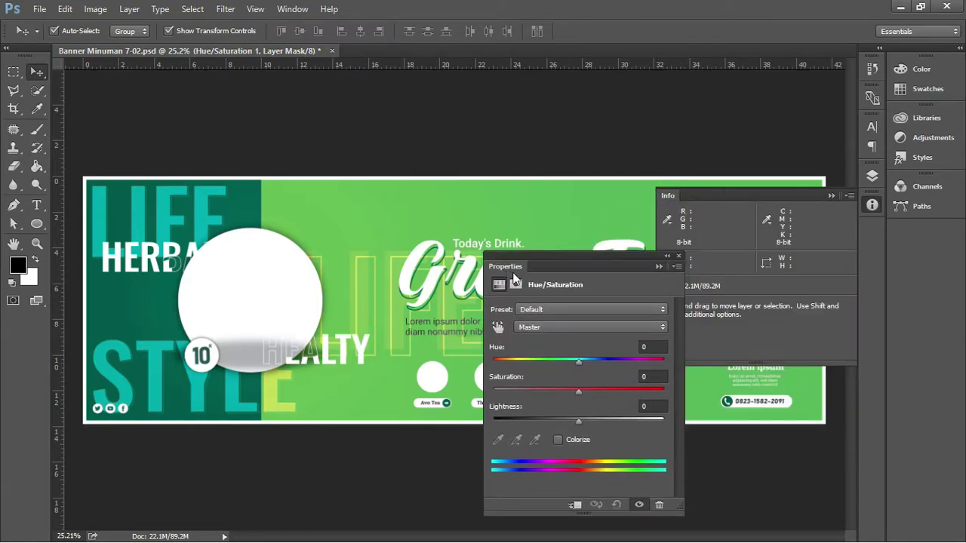
left_click(830, 196)
left_click_drag(597, 258, 674, 182)
- Move the Hue/Saturation layer out of the Clip Group to the top of the layer stack and reposition its settings
left_click(873, 175)
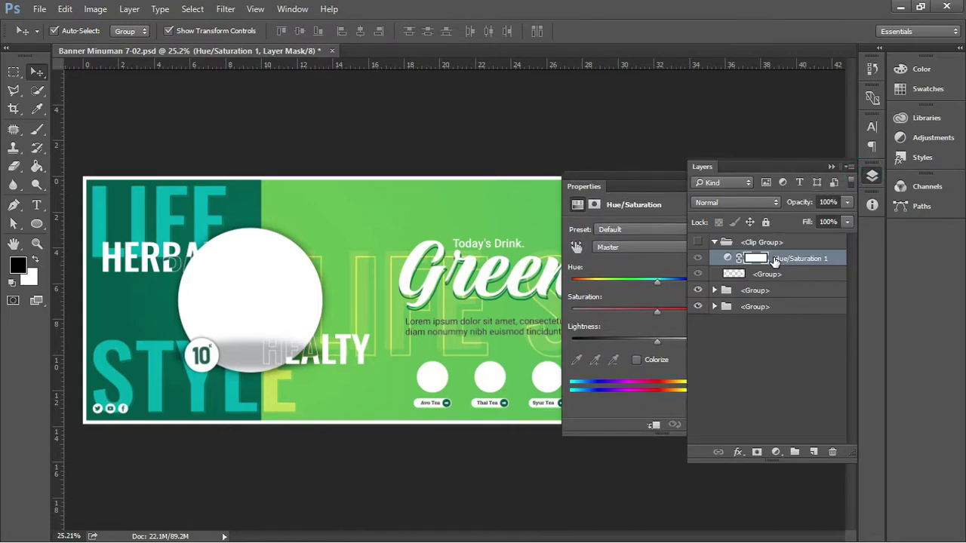
mouse_move(775, 261)
left_mouse_down()
mouse_move(791, 264)
mouse_move(794, 227)
mouse_move(789, 248)
left_mouse_up()
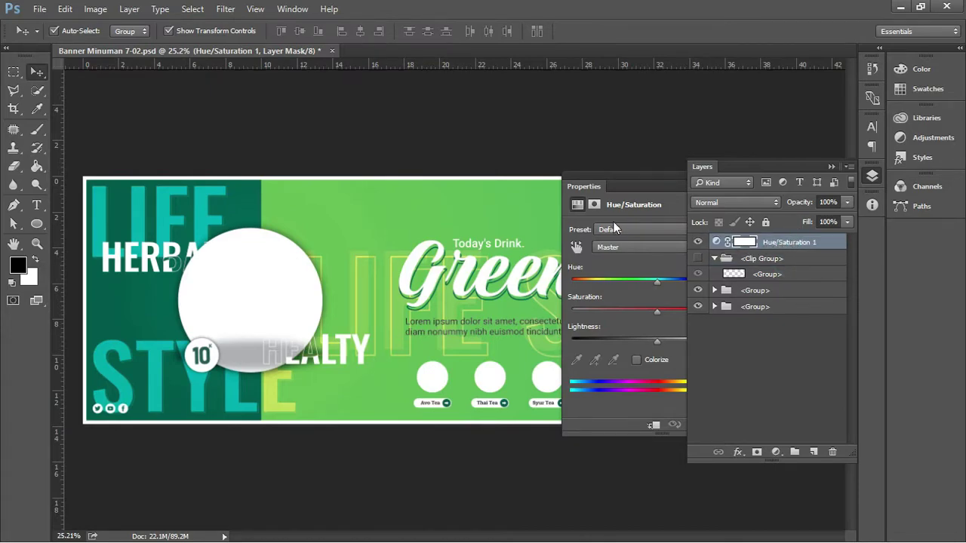
left_click_drag(663, 182, 526, 102)
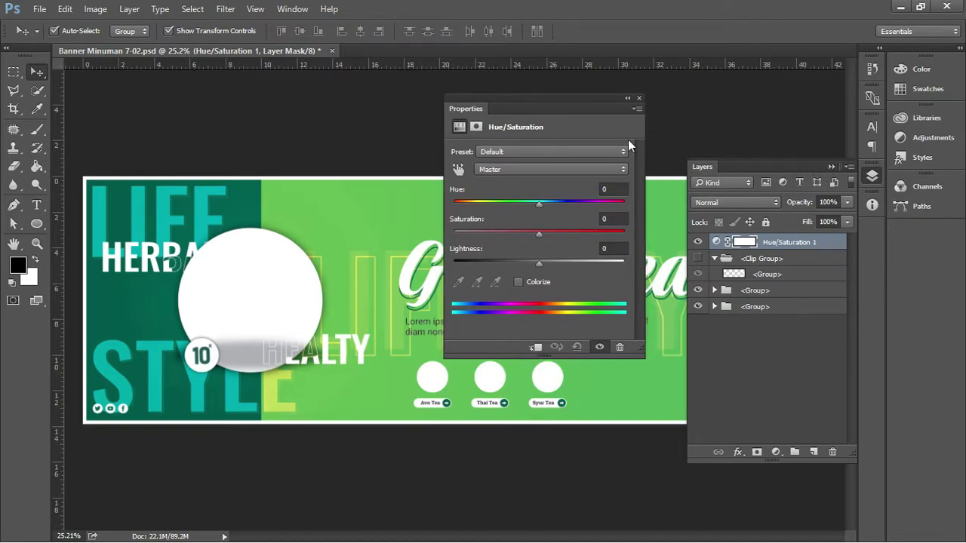
left_click_drag(585, 98, 239, 66)
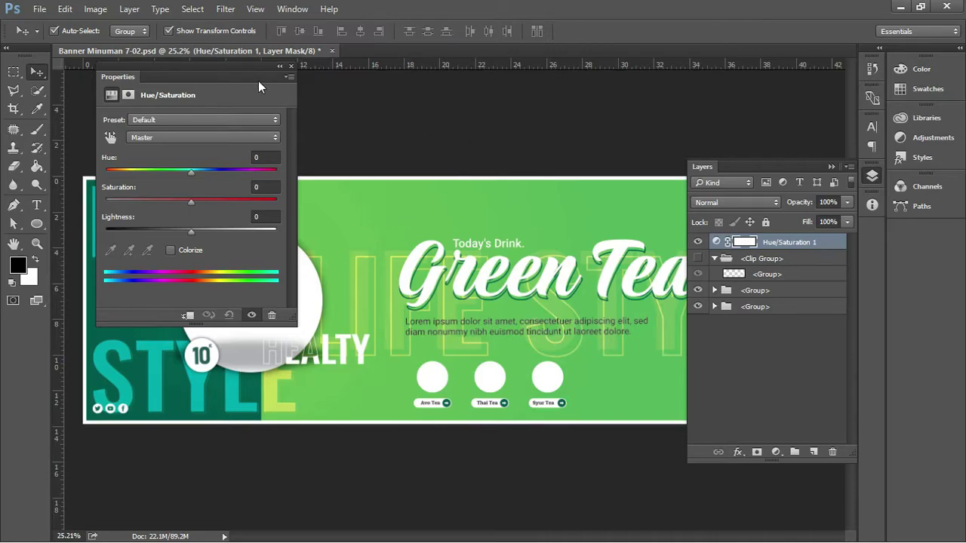
left_click_drag(252, 67, 269, 81)
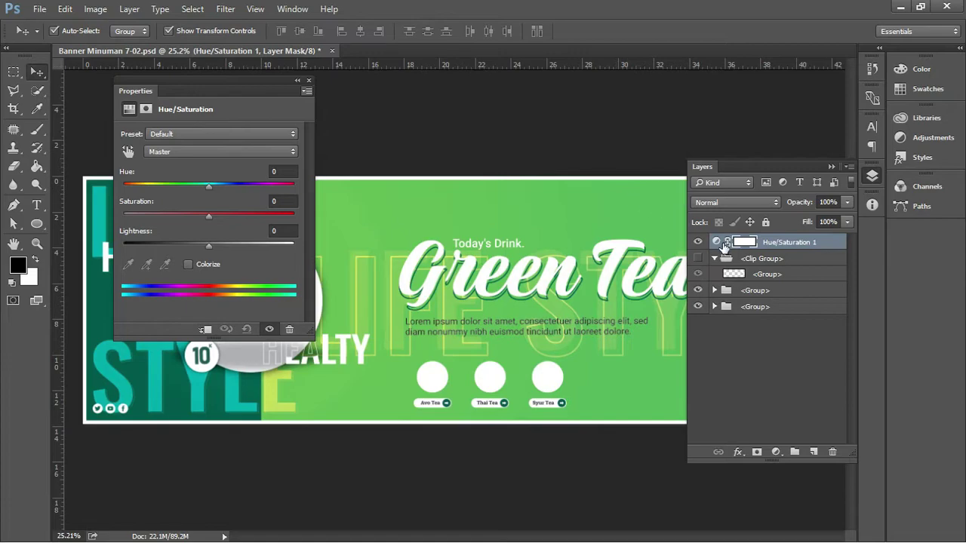
- Try a Hue of +119 on the Hue/Saturation adjustment, settle on +4, and close its settings
left_click(717, 242)
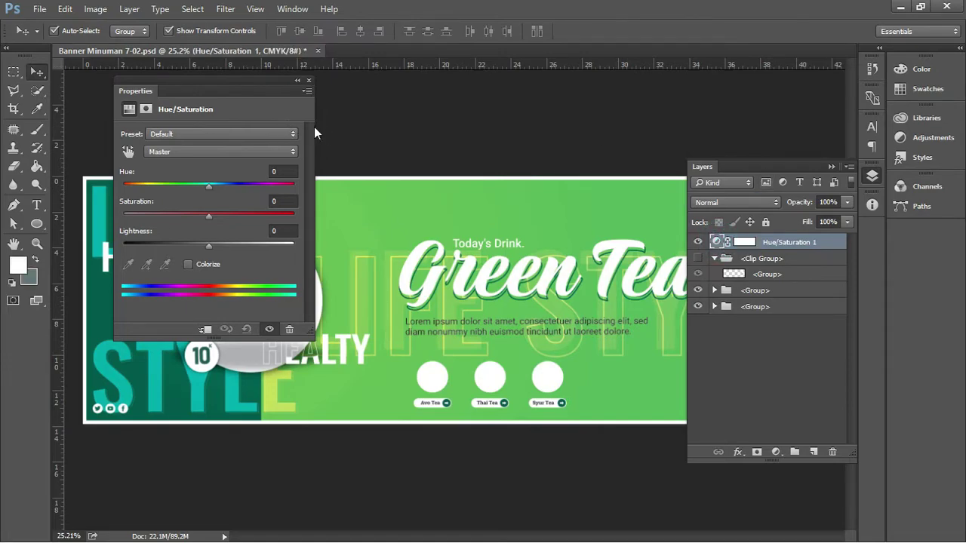
left_click_drag(210, 188, 273, 179)
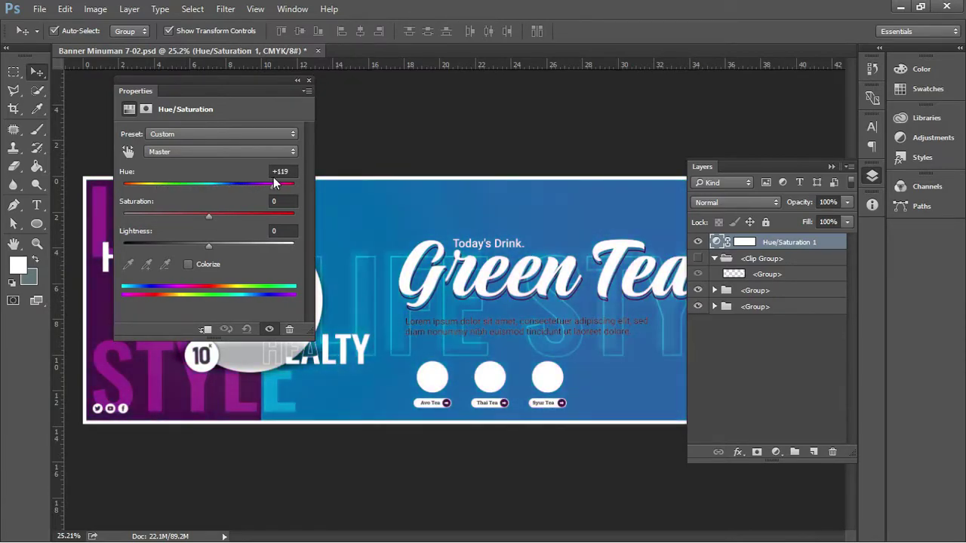
left_click(831, 167)
left_click_drag(213, 79, 674, 114)
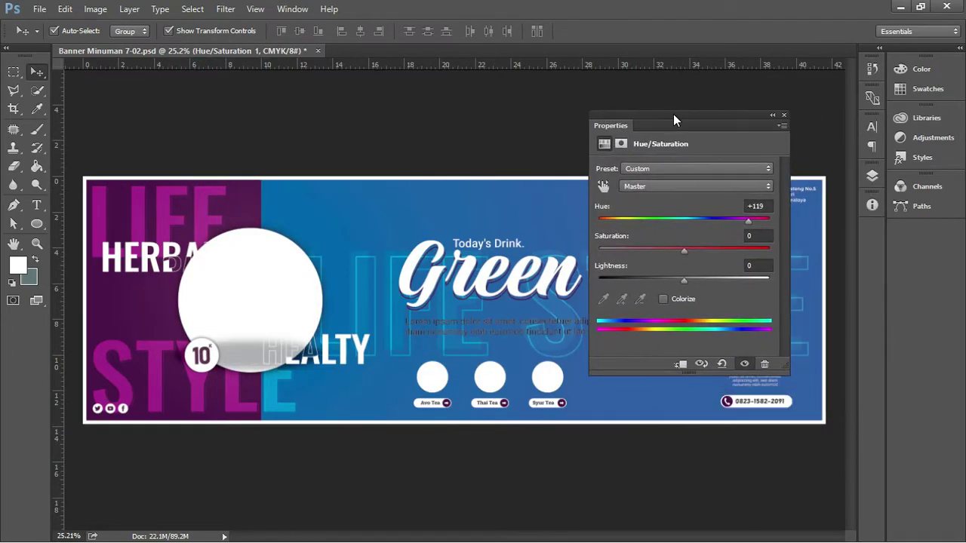
left_click_drag(742, 220, 687, 213)
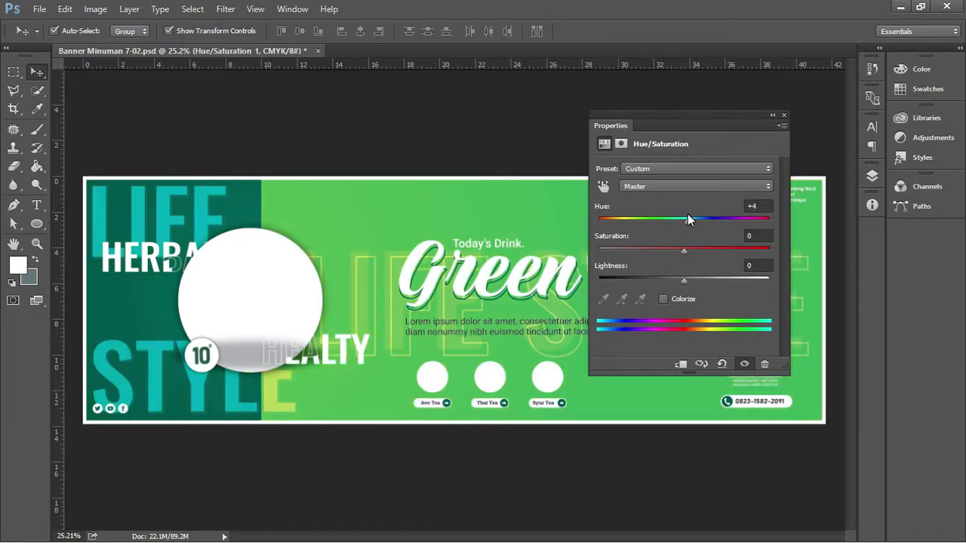
left_click(783, 114)
- Ungroup the layer group holding the 10K badge and the main group holding the banner's remaining content
left_click(871, 177)
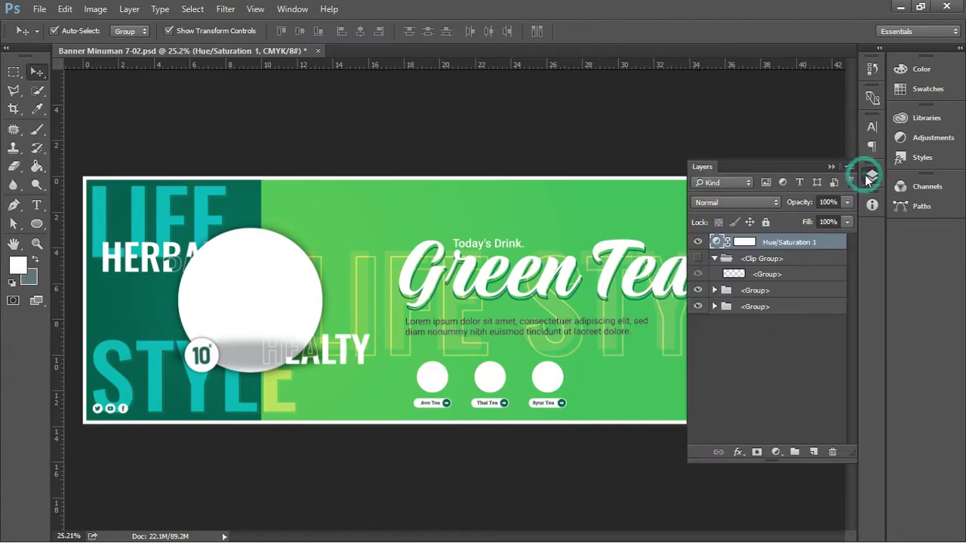
right_click(754, 295)
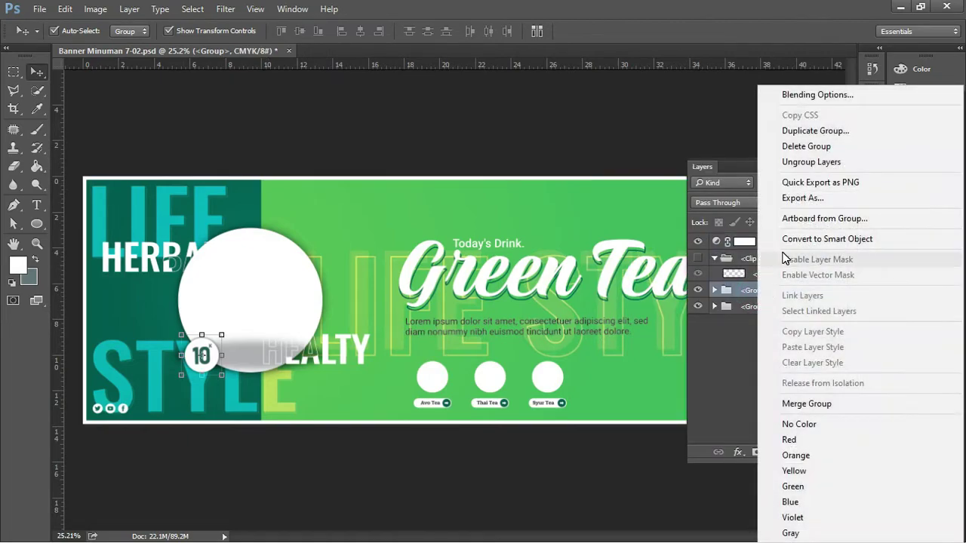
left_click(809, 162)
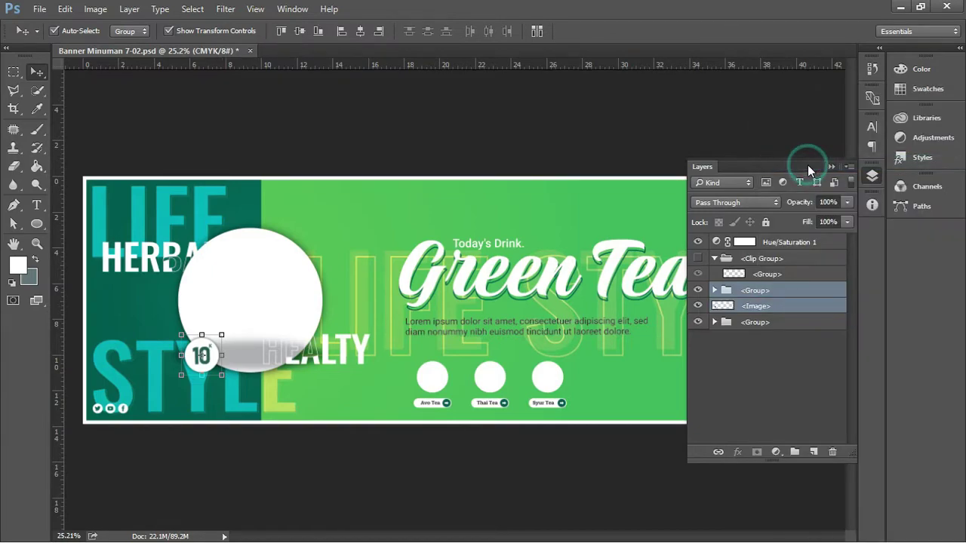
left_click(765, 322)
right_click(765, 322)
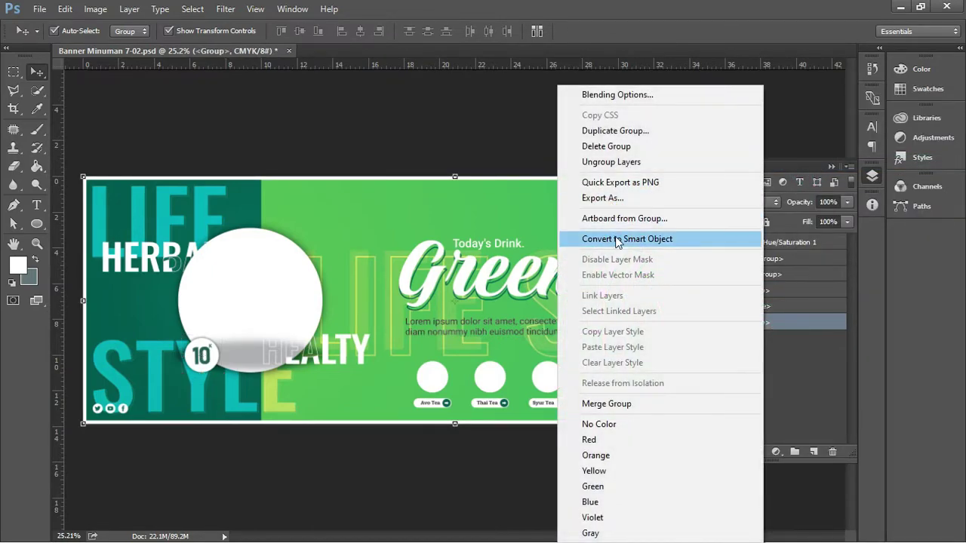
left_click(627, 162)
left_click(623, 132)
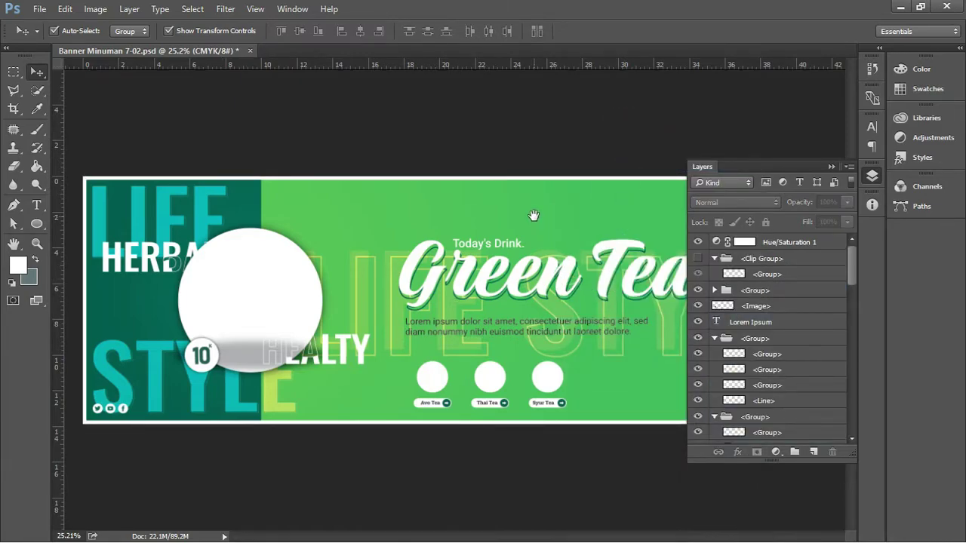
scroll(528, 293, "up", 1)
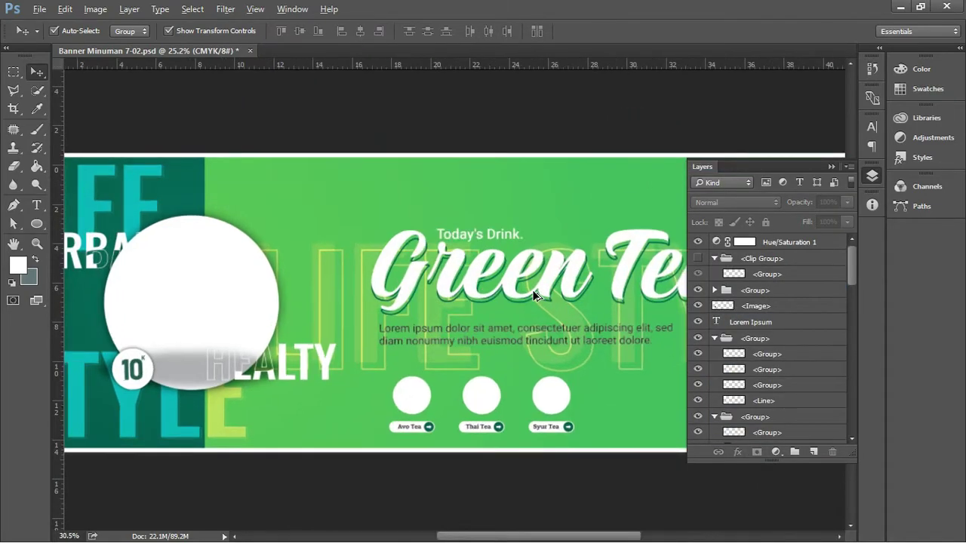
scroll(534, 295, "up", 1)
scroll(574, 240, "up", 1)
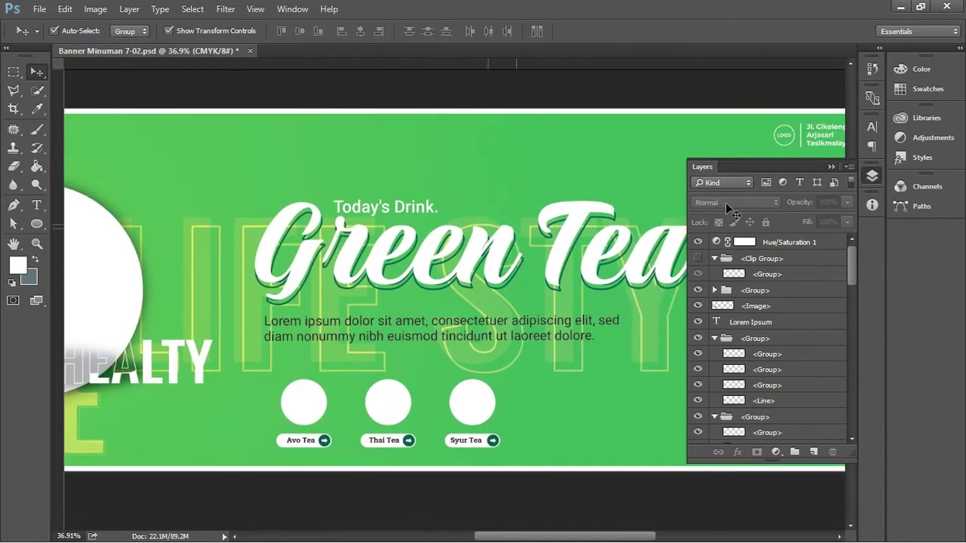
left_click(830, 166)
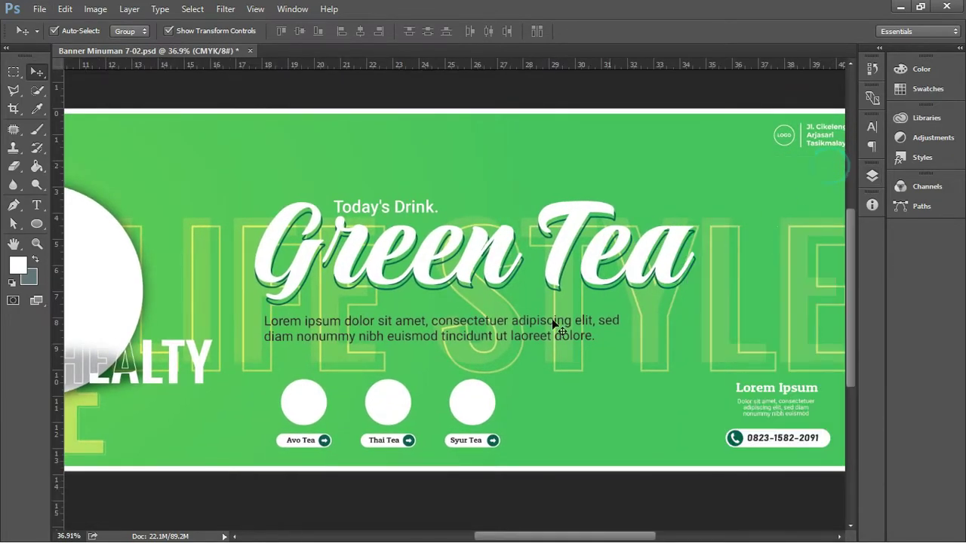
- Check that the Lorem ipsum paragraph is editable text by selecting all of its words
left_click(384, 340)
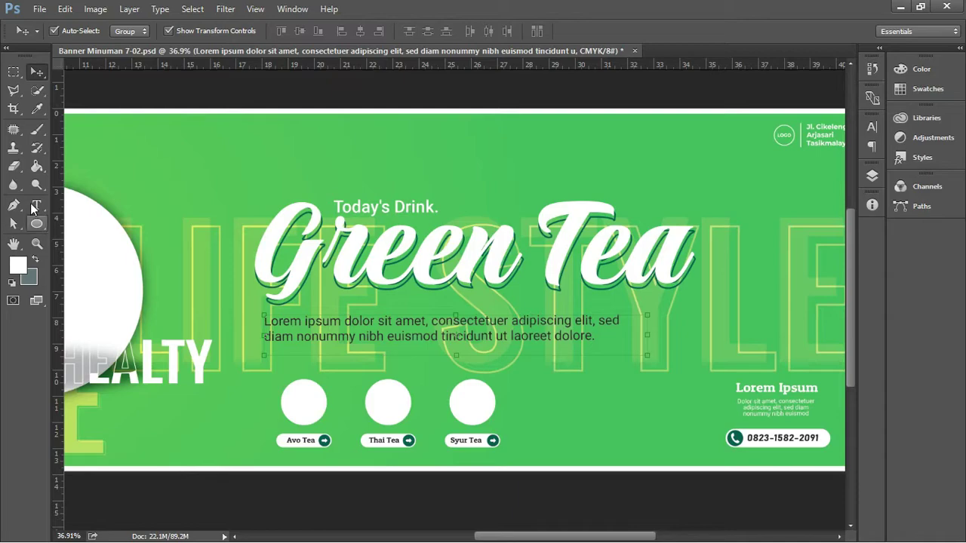
left_click(35, 206)
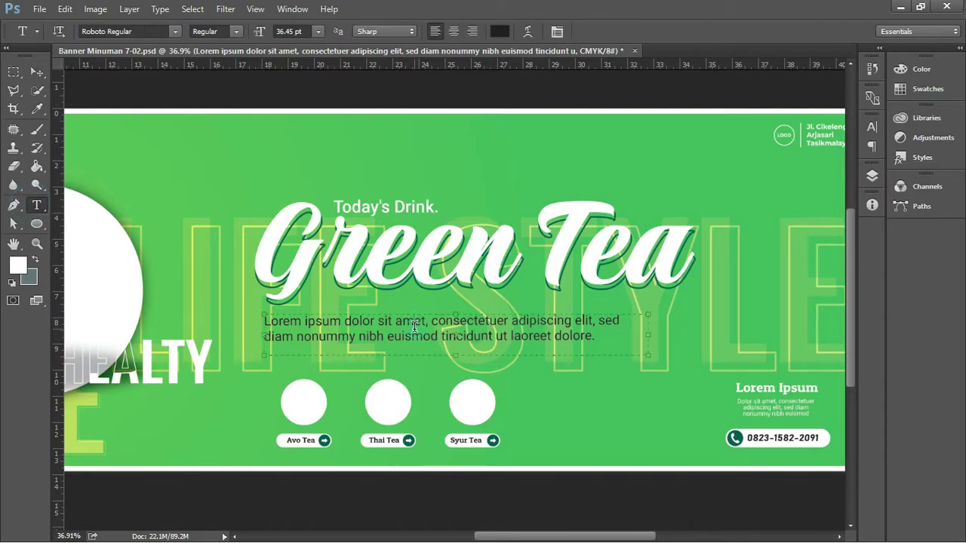
left_click(415, 326)
key("ctrl+a")
left_click(37, 72)
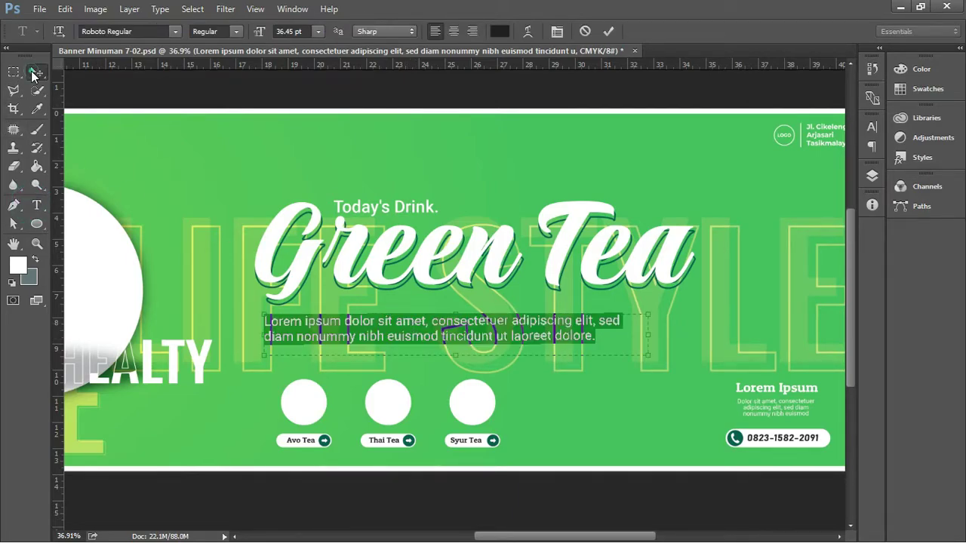
- Select the Green Tea title group and locate its text layer in the layer stack
left_click(391, 210)
left_click(384, 253)
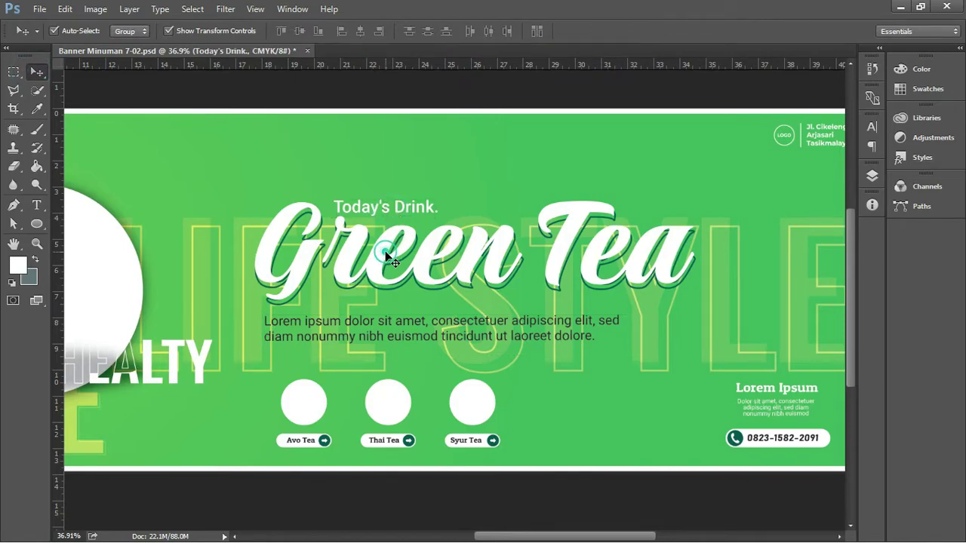
left_click_drag(373, 258, 381, 258)
right_click(383, 256)
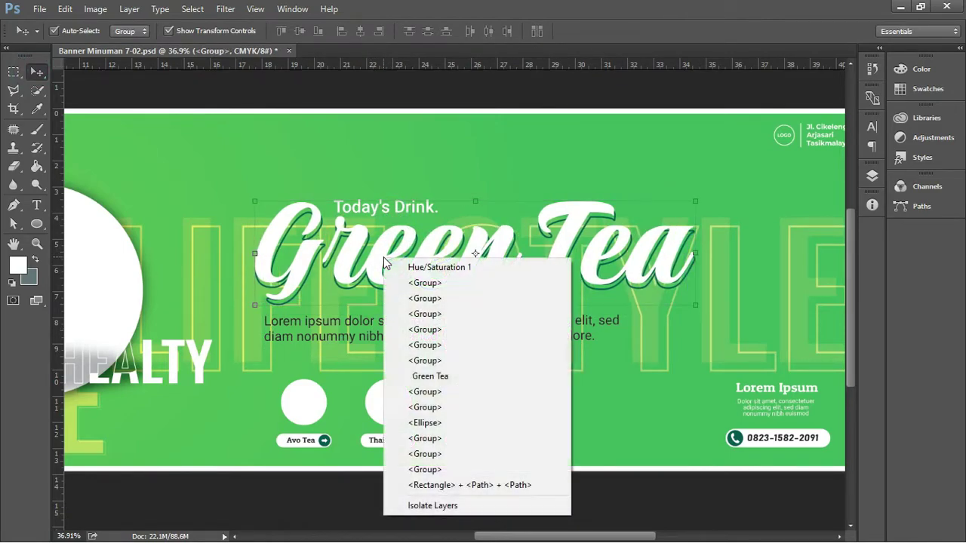
left_click(872, 175)
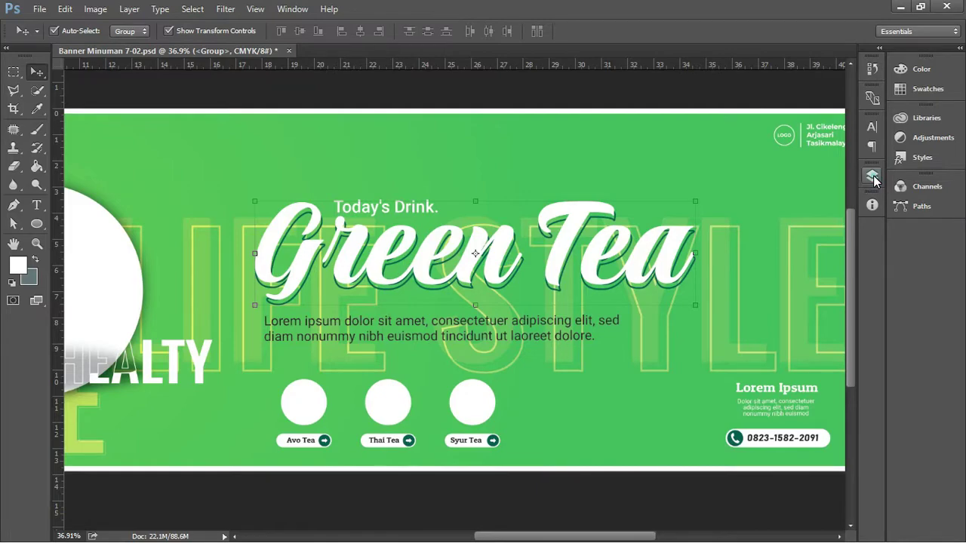
left_click(872, 176)
left_click_drag(852, 274, 844, 343)
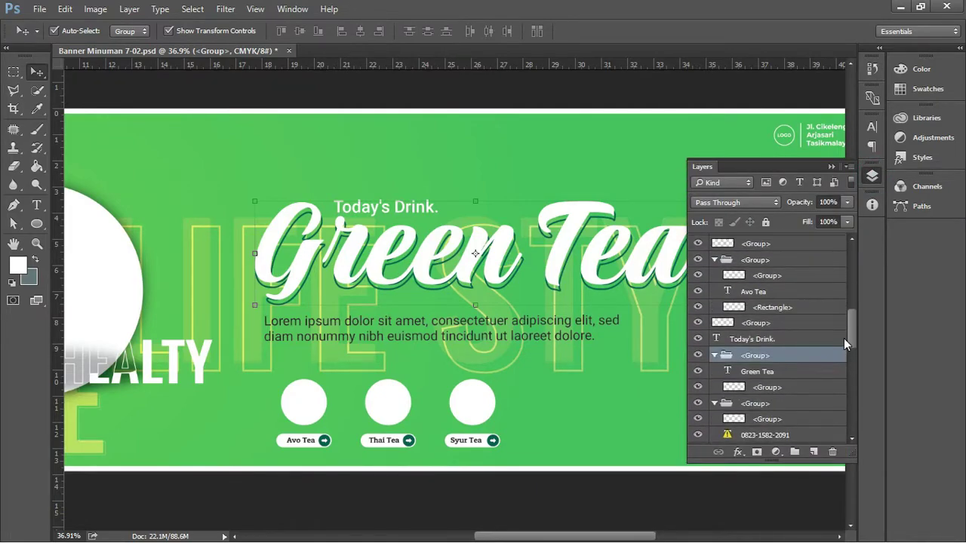
- Replace the word "Green" with "Syur" in the title so it reads "Syur Tea", and finish editing the text
double_click(728, 371)
left_click(831, 167)
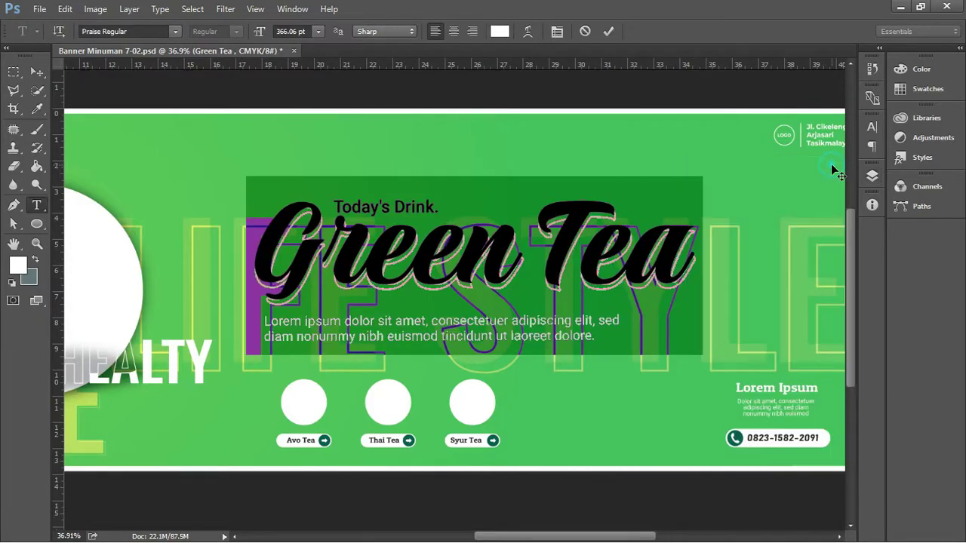
left_click(503, 245)
left_click_drag(503, 246, 134, 204)
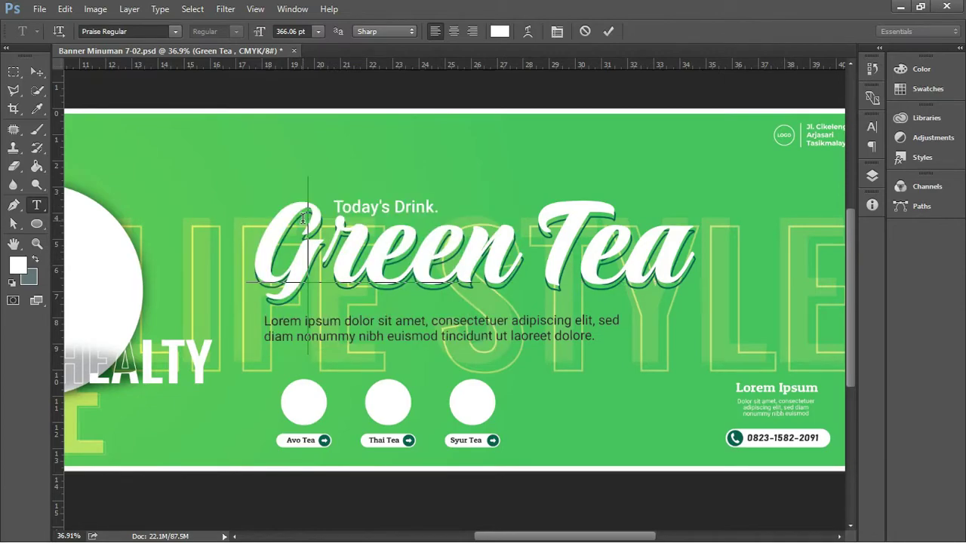
type("Syur")
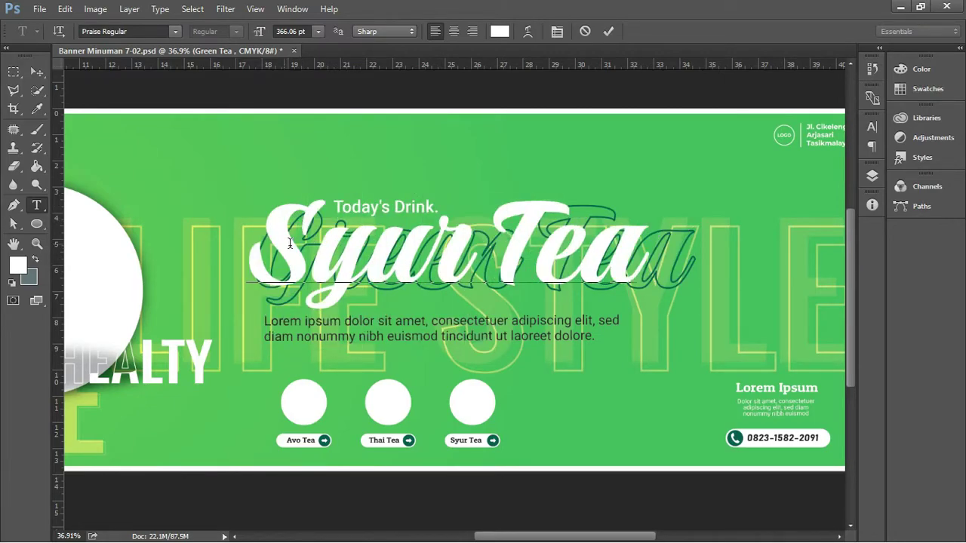
left_click_drag(293, 245, 745, 243)
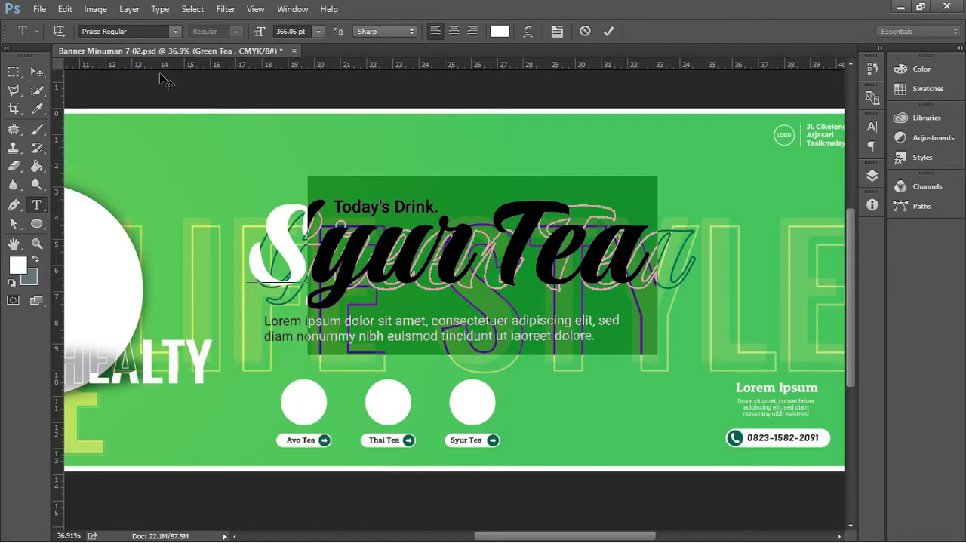
left_click(35, 74)
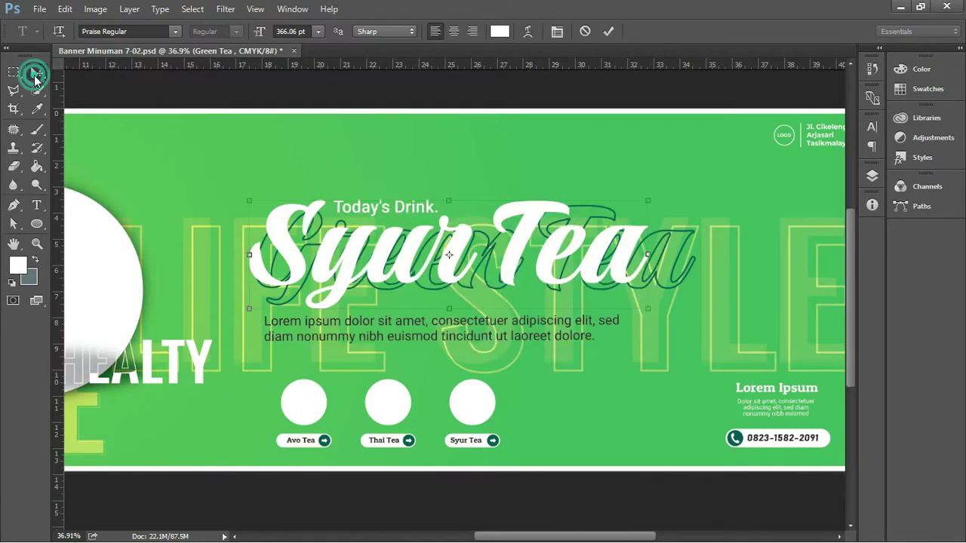
- Undo a trial move of the title and hide the old Green Tea outline layer beneath the title text
left_click_drag(461, 243, 466, 219)
key("ctrl+z")
left_click(871, 176)
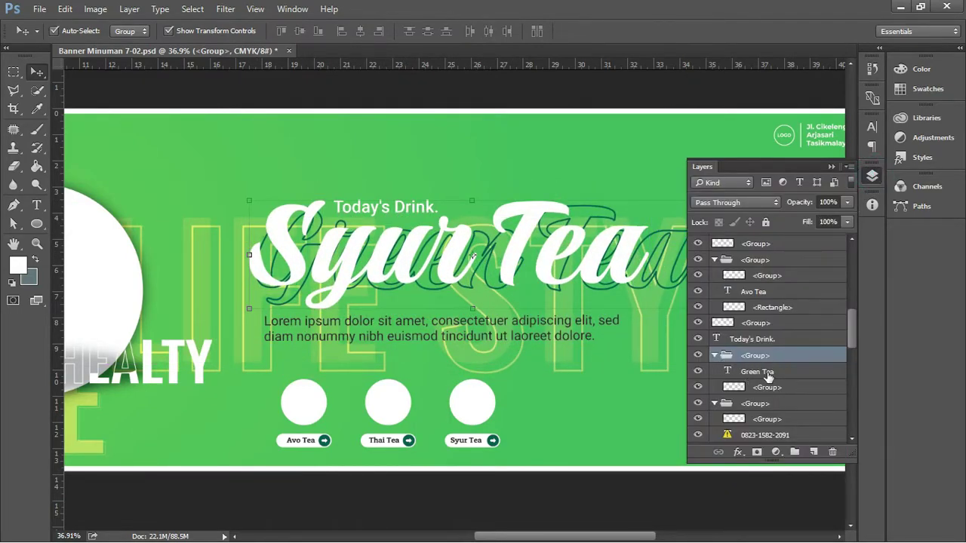
left_click(698, 388)
left_click(698, 388)
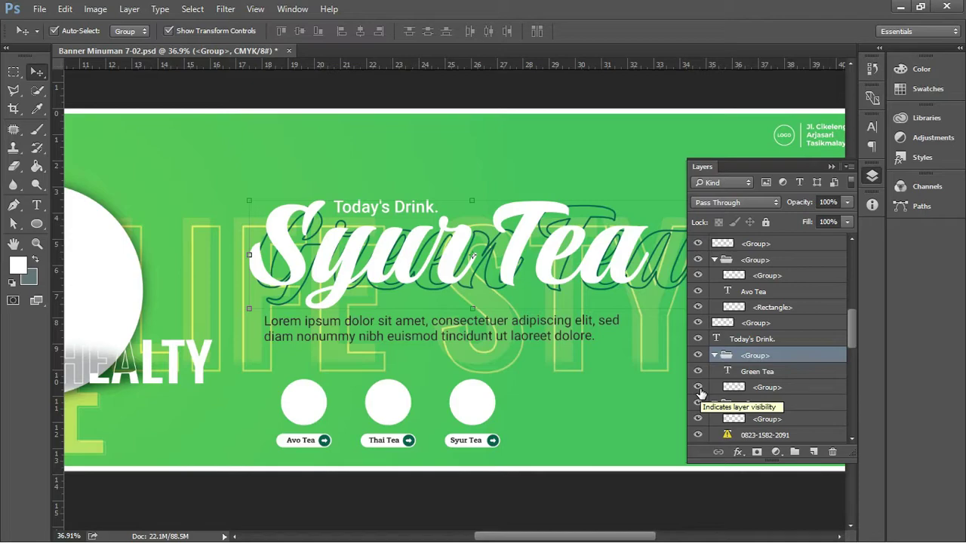
left_click(698, 387)
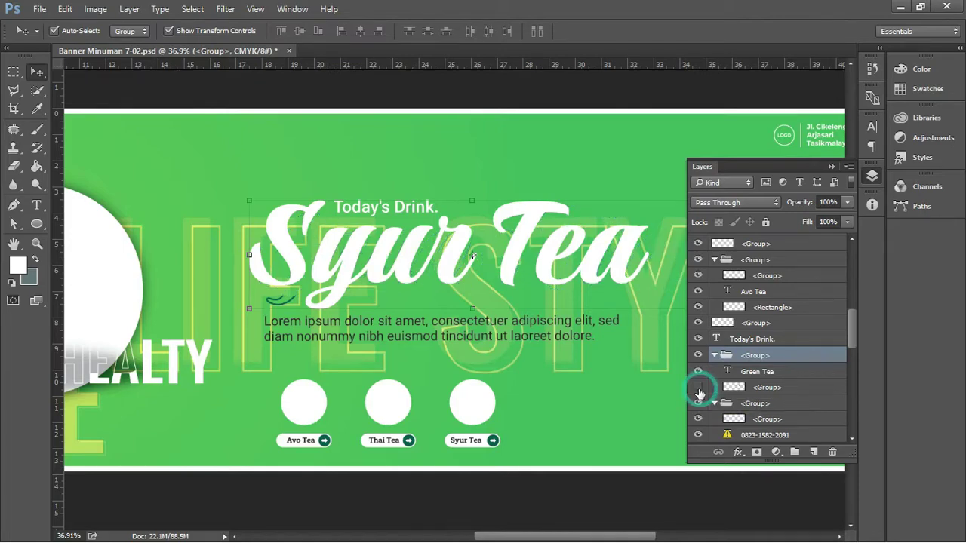
- Duplicate the Syur Tea title text layer inside its group
left_click(787, 370)
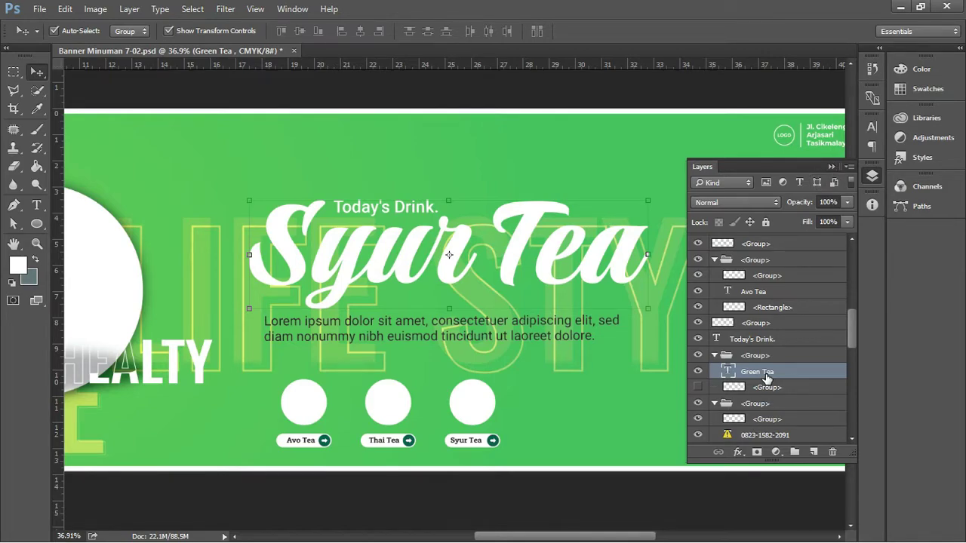
key("ctrl+j")
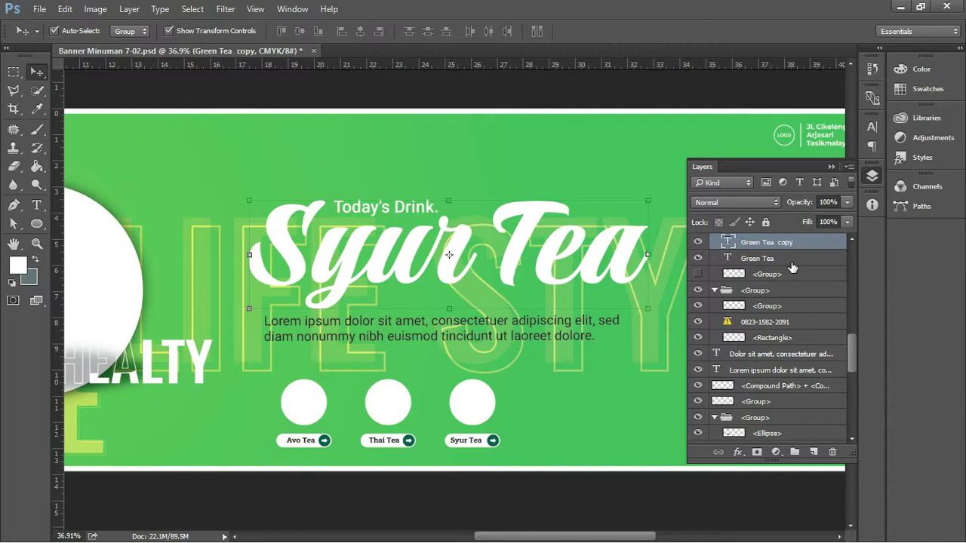
scroll(792, 272, "up", 2)
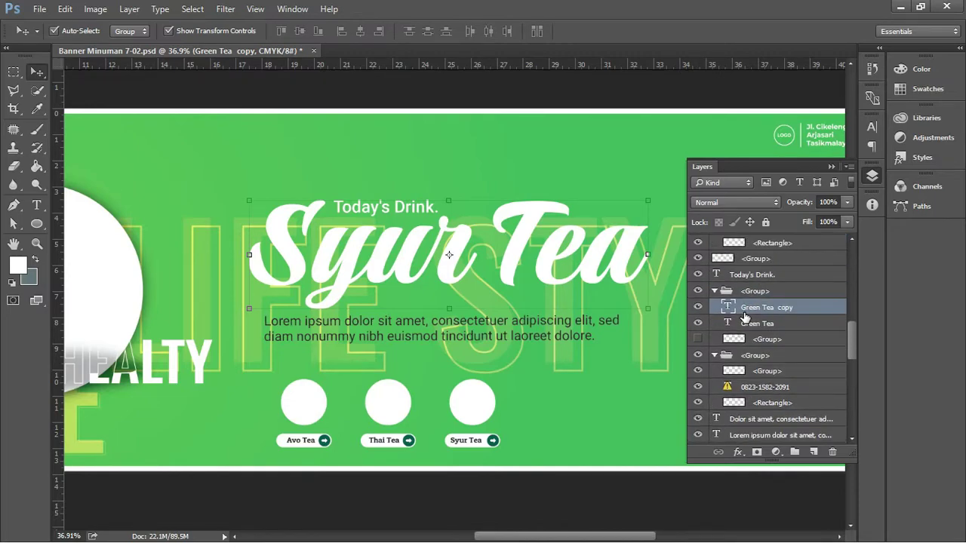
left_click(832, 167)
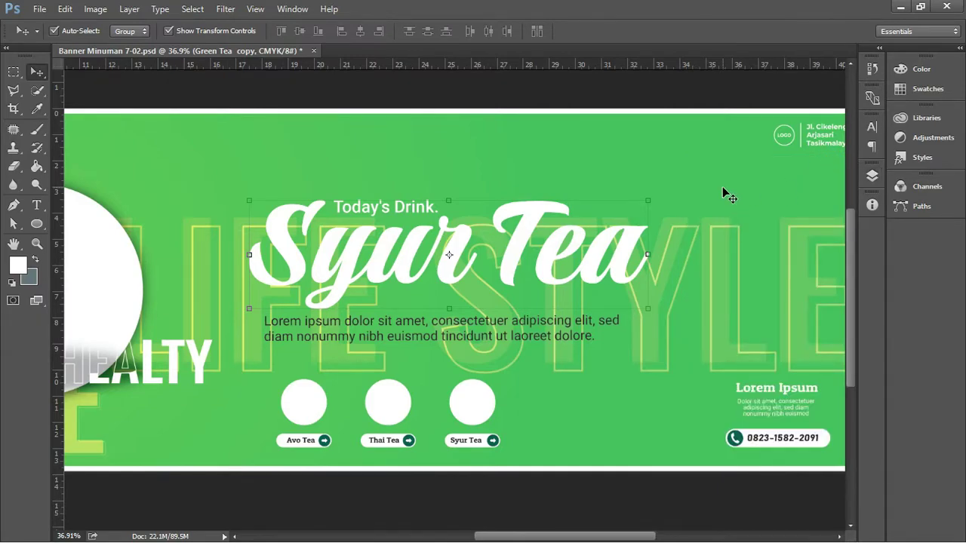
- Offset the duplicated title text slightly to the right and down from the original
key("Right")
key("Right")
key("Right")
key("Right")
key("Right")
key("Right")
key("Right")
key("Right")
key("Right")
key("Right")
key("Right")
key("Right")
key("Right")
key("Down")
key("Down")
key("Down")
key("Down")
key("Down")
key("Down")
key("Down")
key("Down")
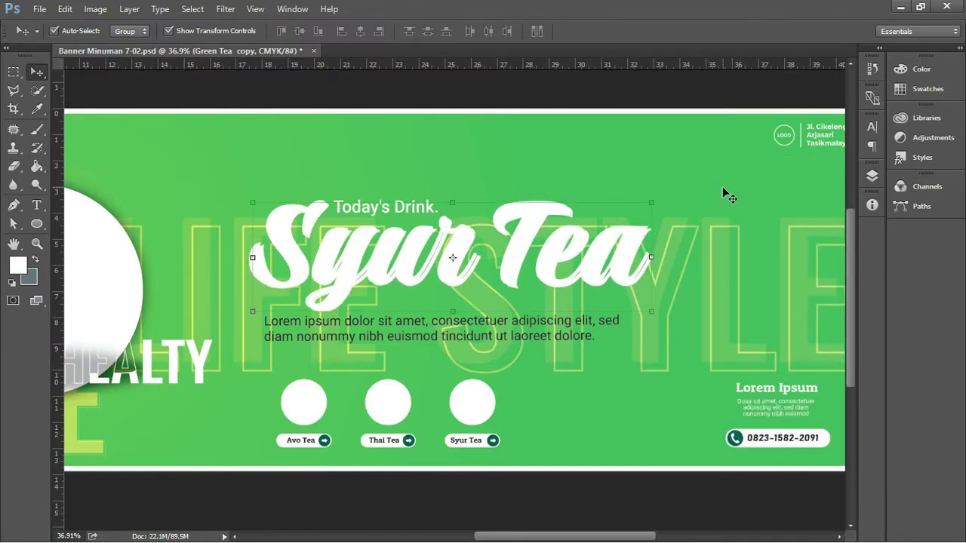
key("Down")
key("Down")
key("Down")
key("Down")
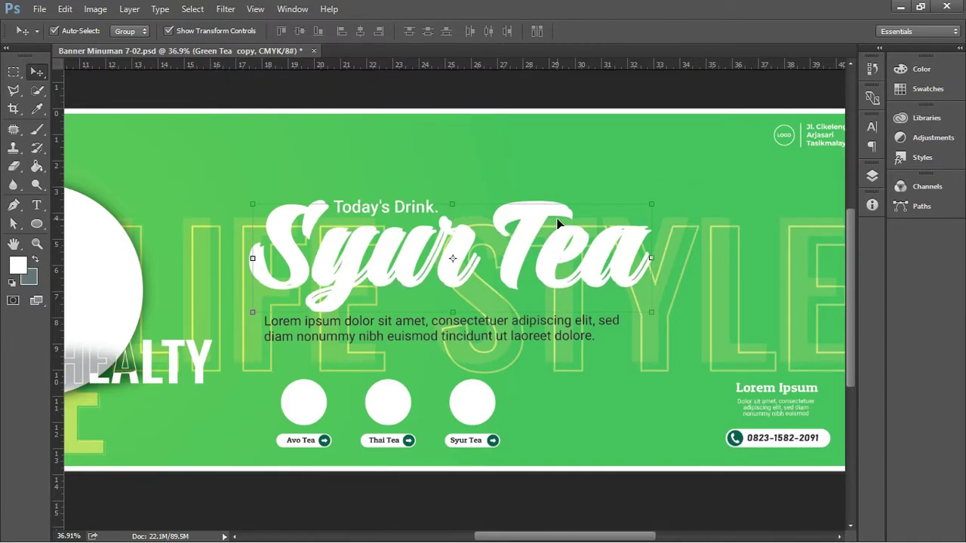
- Rasterize the type of the duplicated title layer
left_click(876, 177)
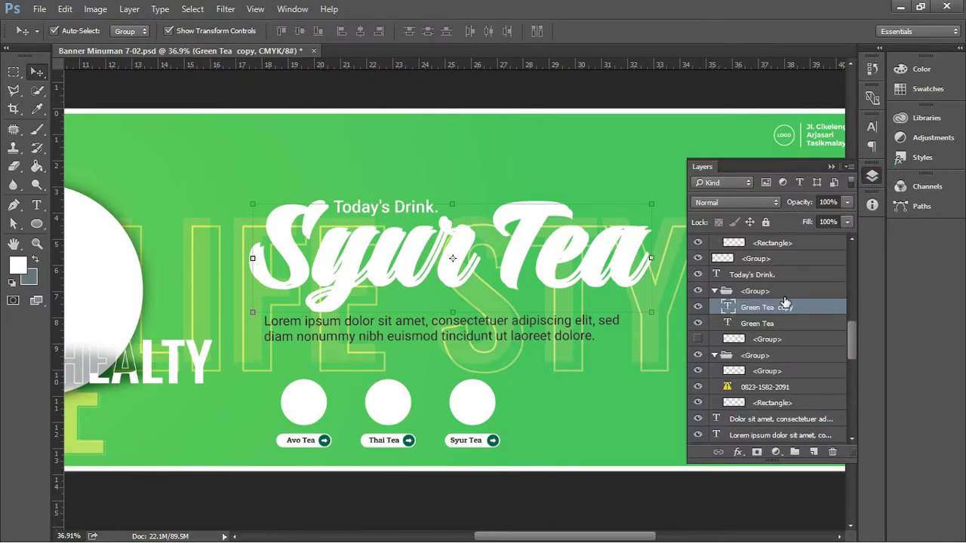
right_click(764, 309)
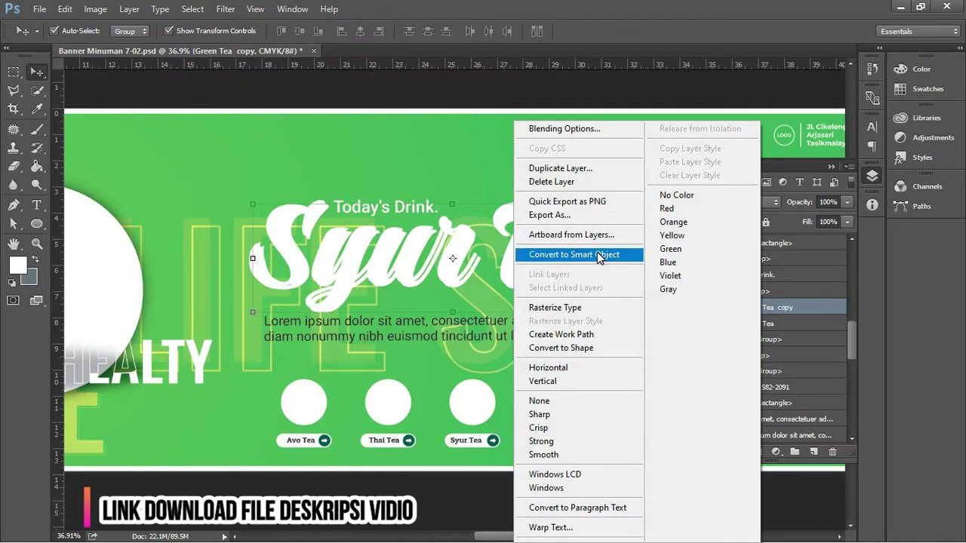
left_click(593, 308)
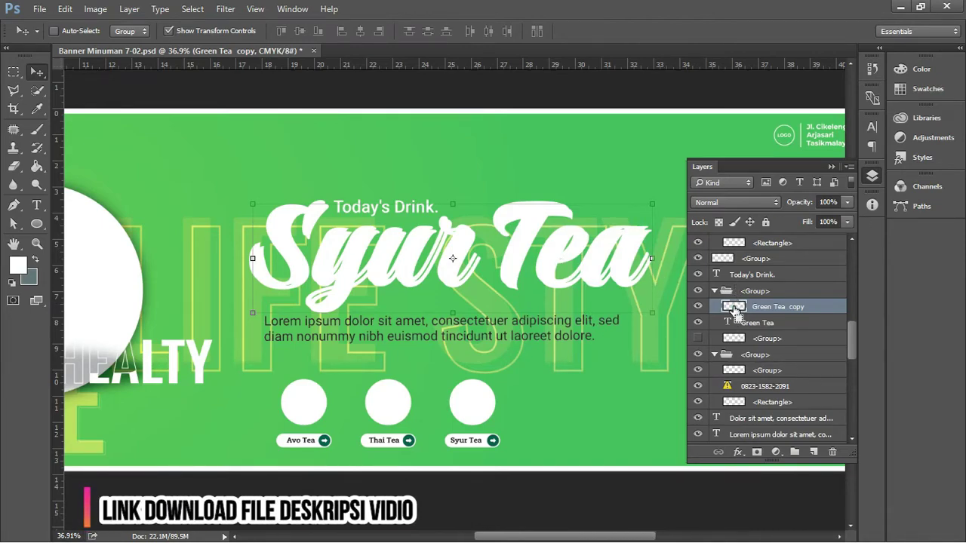
- Load the lettering of the rasterized title copy as a selection
left_click(734, 307, "ctrl")
scroll(411, 254, "left", 1)
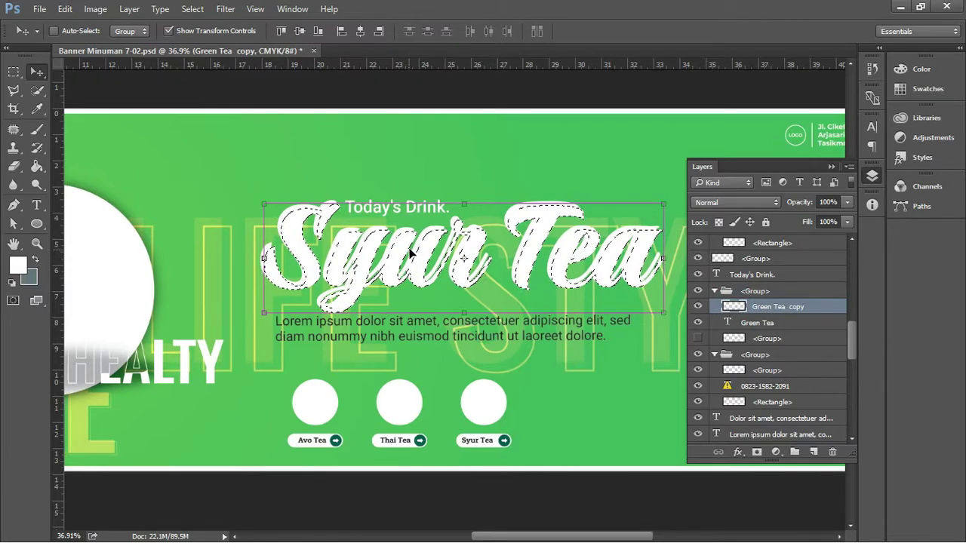
scroll(411, 254, "left", 1)
scroll(444, 248, "up", 1)
key("super")
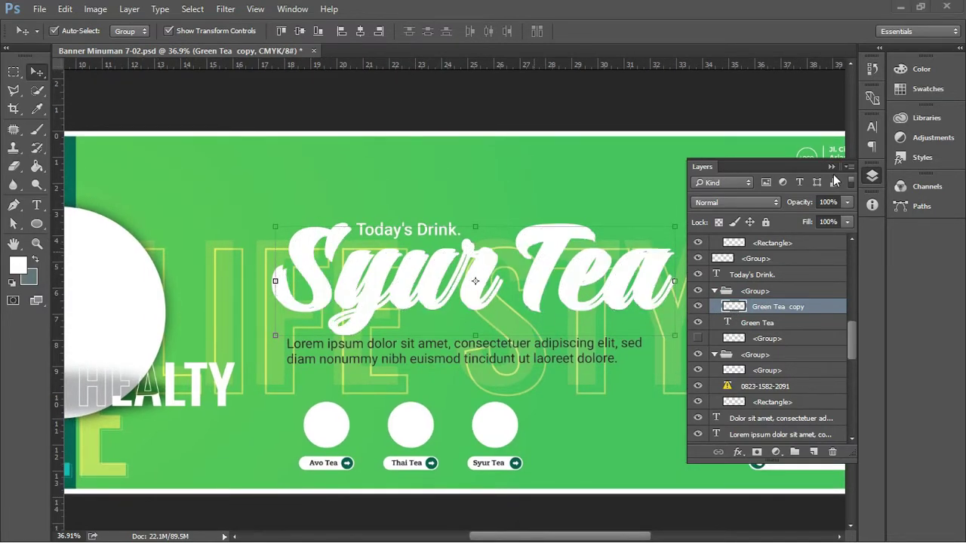
key("Escape")
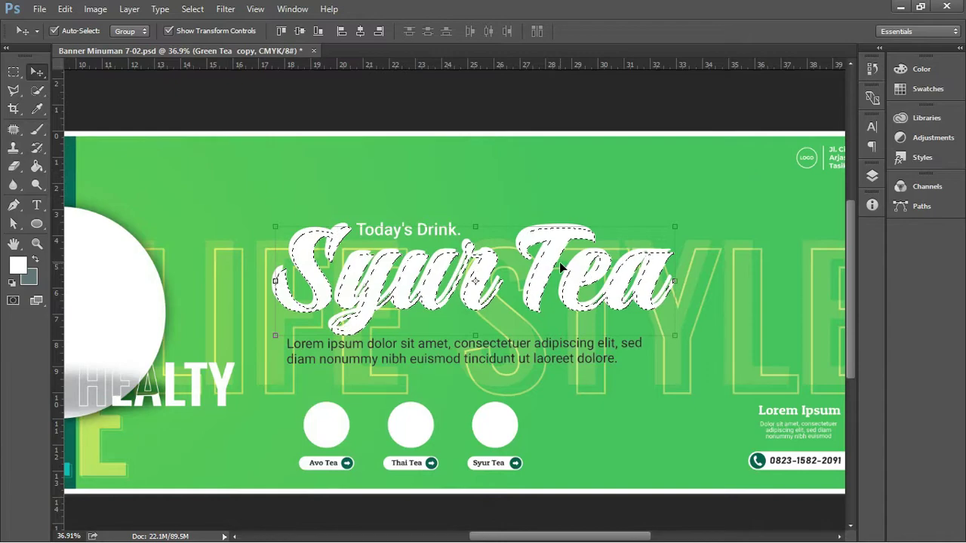
- Contract the lettering selection by 5 pixels
scroll(575, 261, "up", 3)
scroll(576, 260, "up", 1)
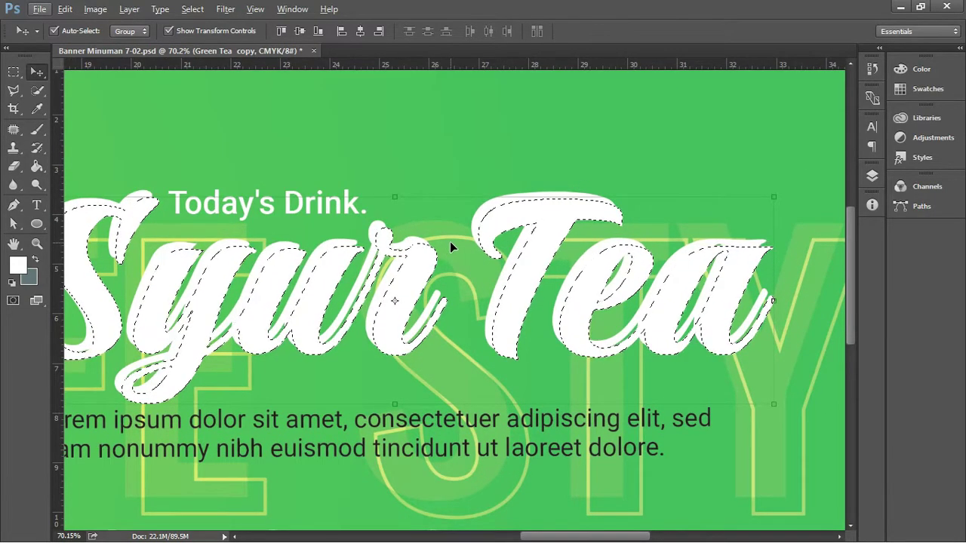
scroll(450, 242, "down", 1)
scroll(453, 245, "down", 2)
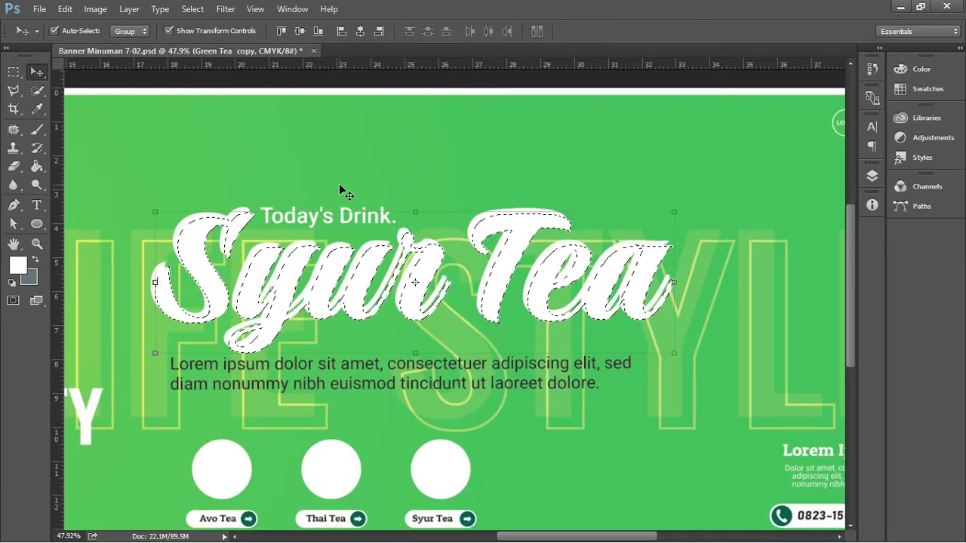
left_click(194, 8)
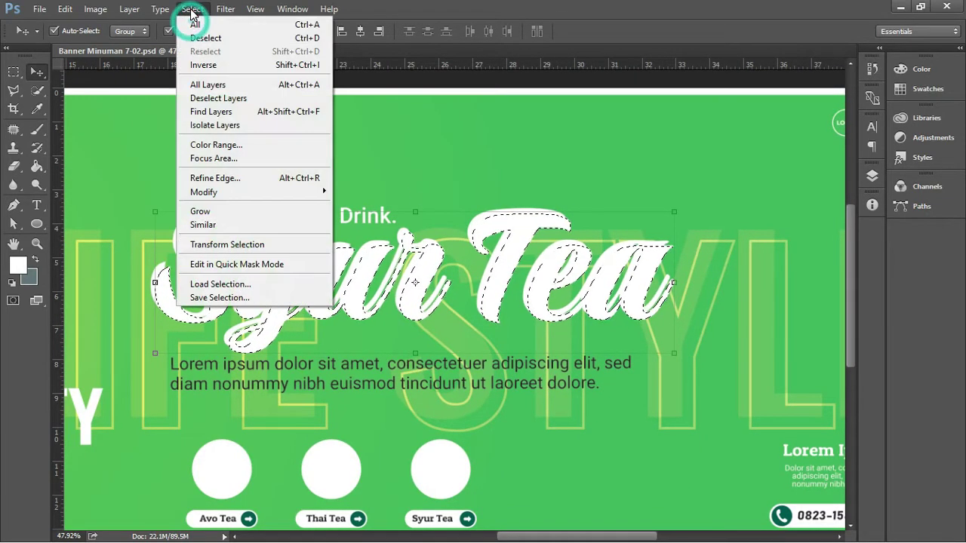
mouse_move(219, 194)
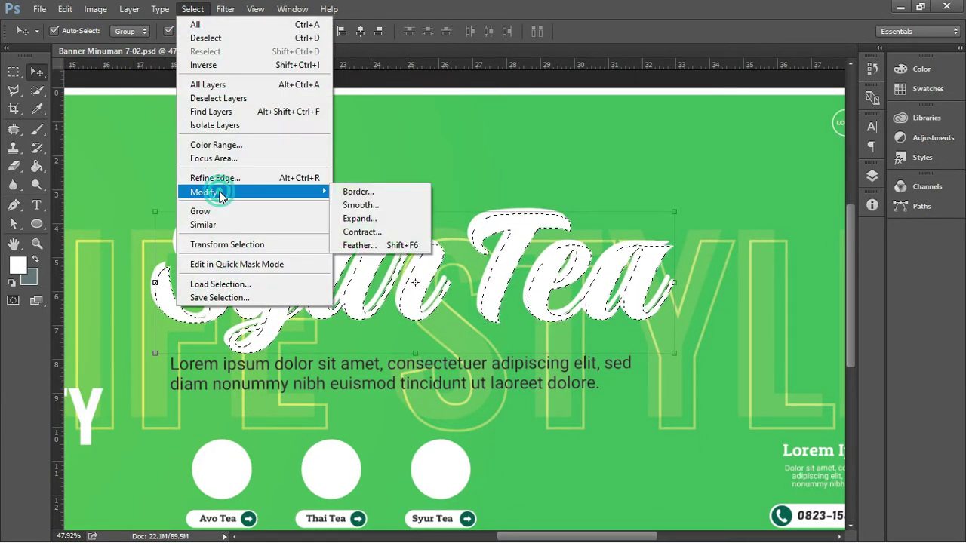
left_click(381, 239)
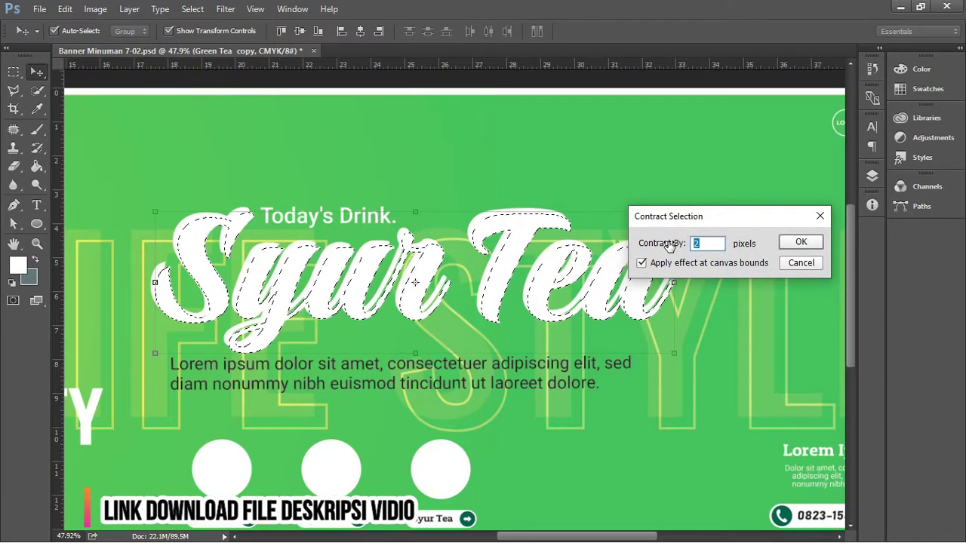
type("5")
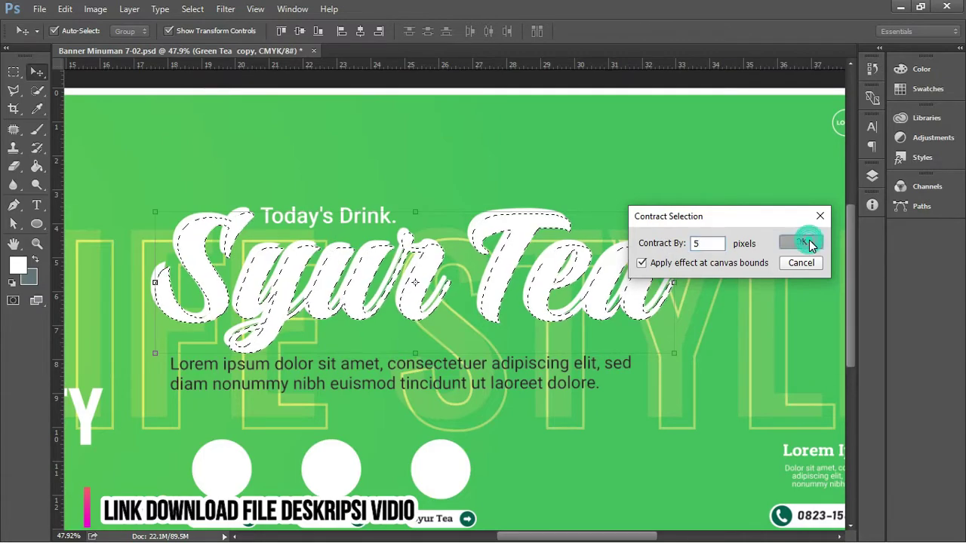
left_click(801, 241)
scroll(498, 224, "up", 4)
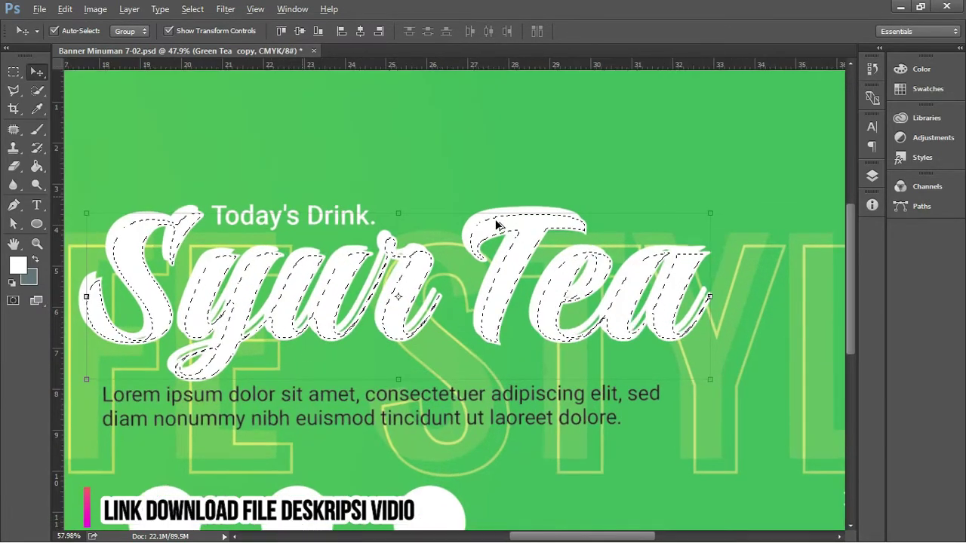
scroll(498, 223, "up", 1)
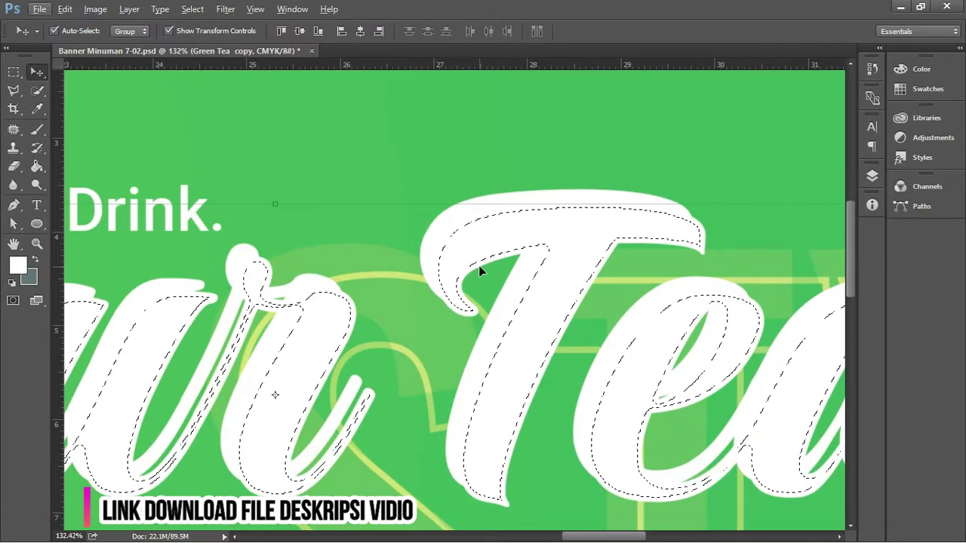
- Clear the contracted selection from the rasterized title copy, leaving only a thin outline of the lettering, and deselect
key("Delete")
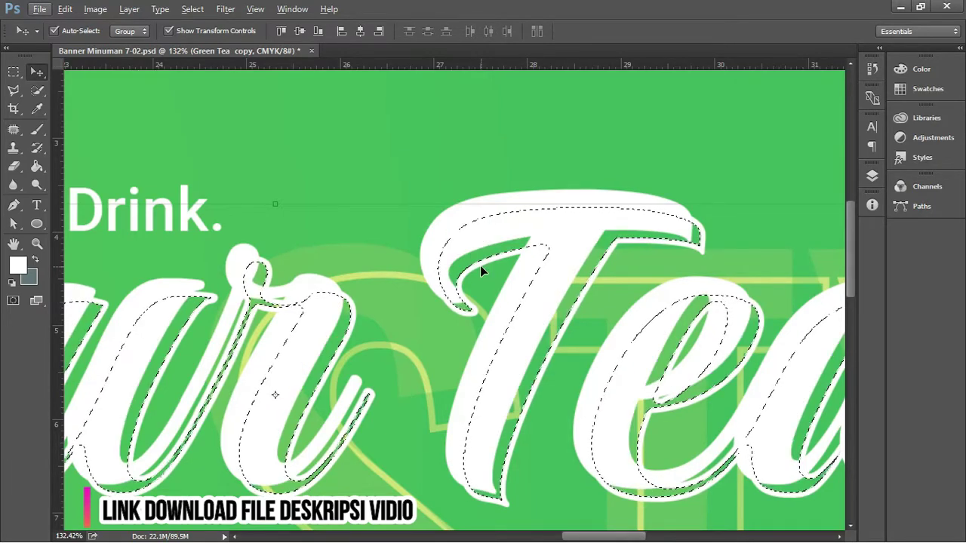
scroll(480, 269, "down", 2)
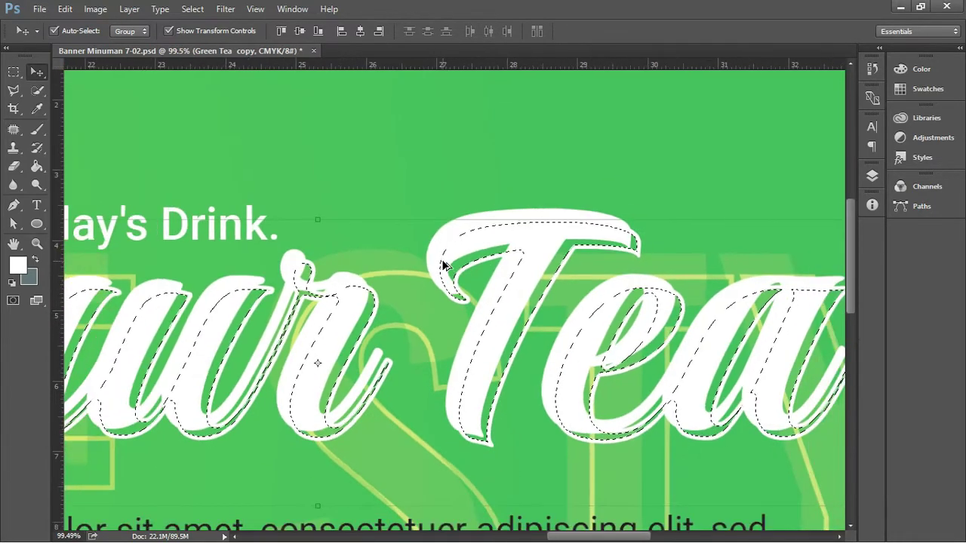
key("ctrl+d")
scroll(441, 261, "down", 3)
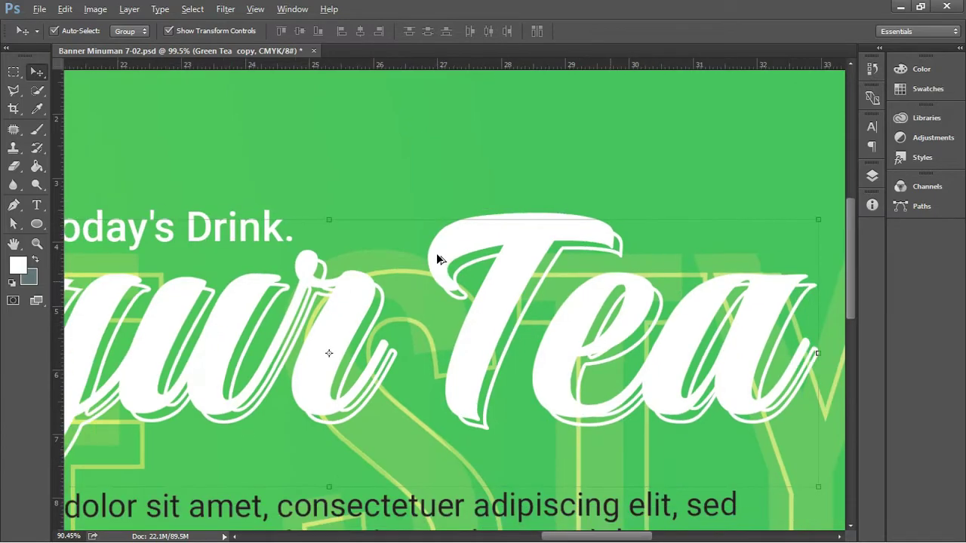
key("alt")
key("v")
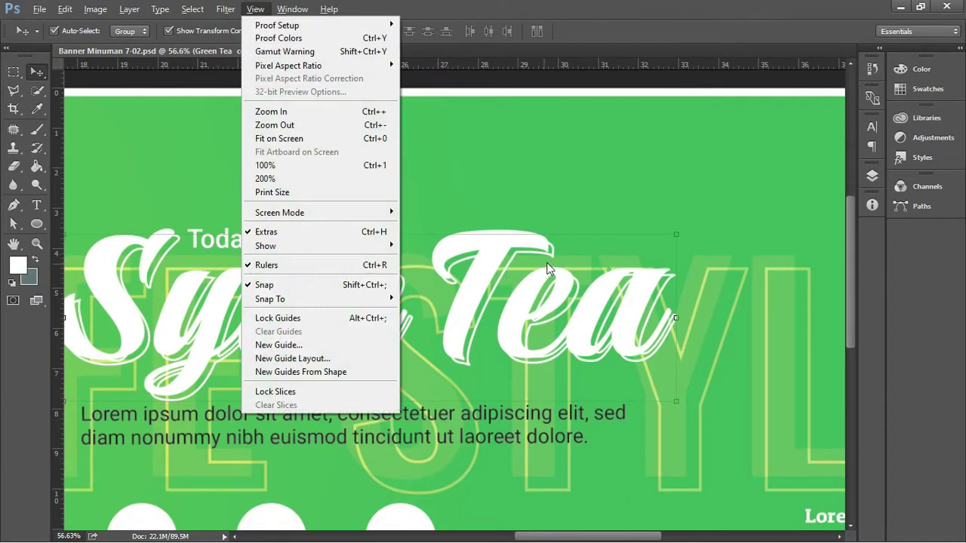
key("Escape")
left_click_drag(549, 254, 564, 260)
key("ctrl+z")
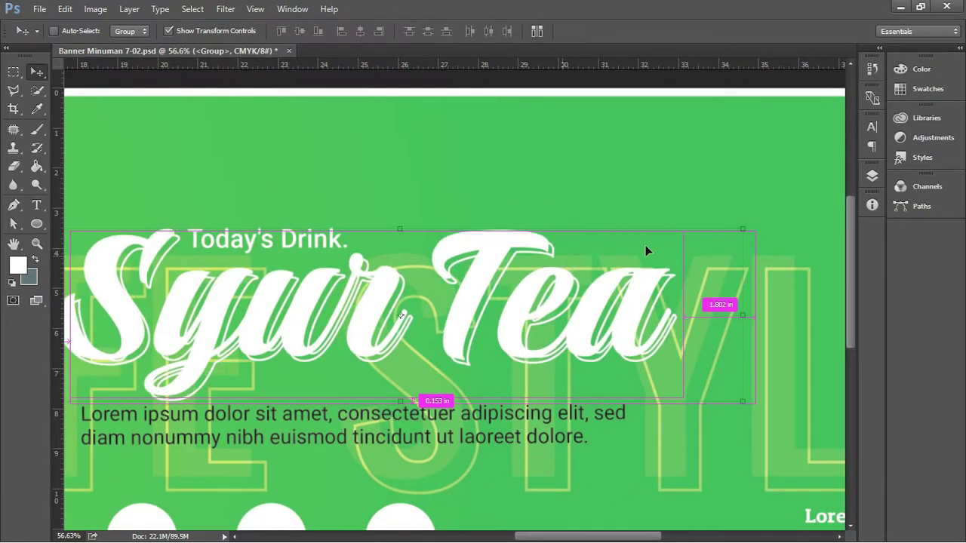
- Load the thin outline of the Green Tea copy layer as a selection
left_click(876, 175)
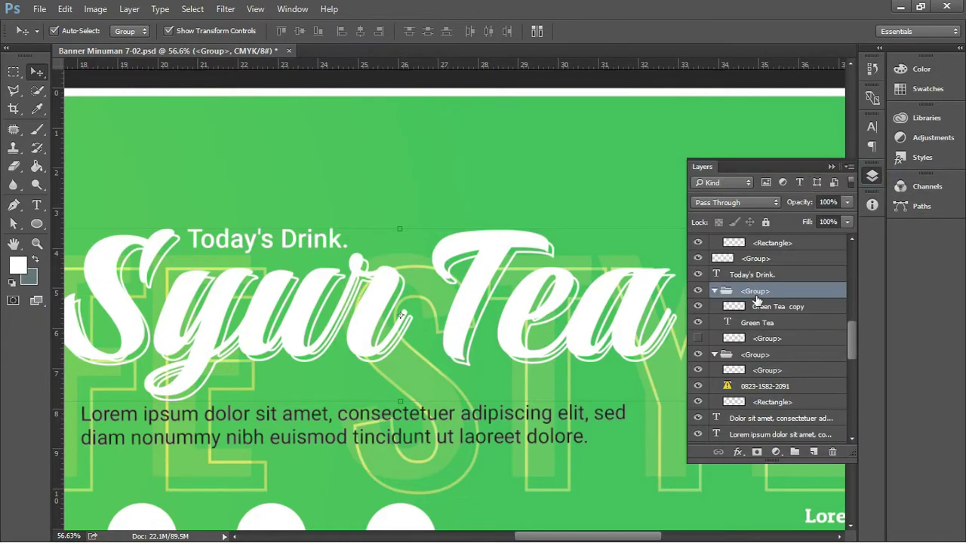
left_click(760, 310)
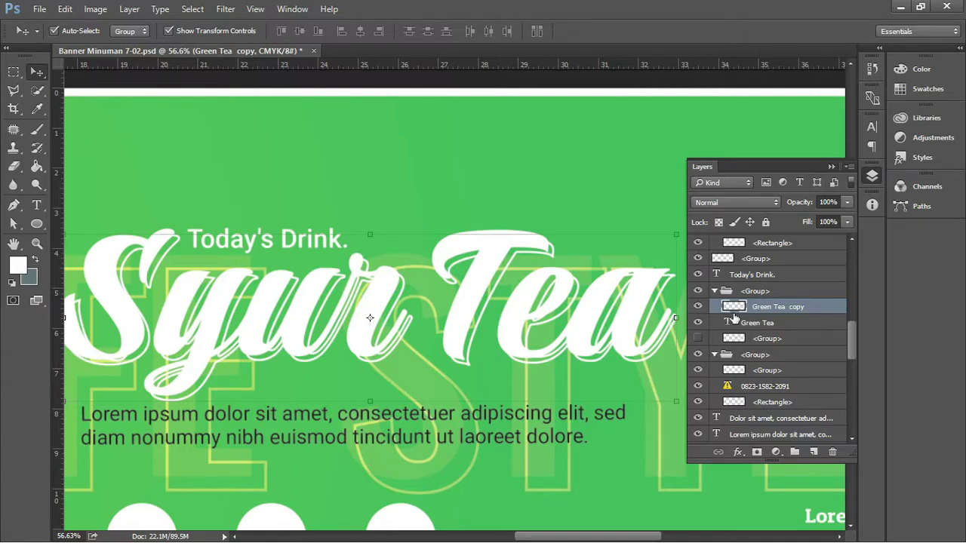
left_click(730, 308, "ctrl")
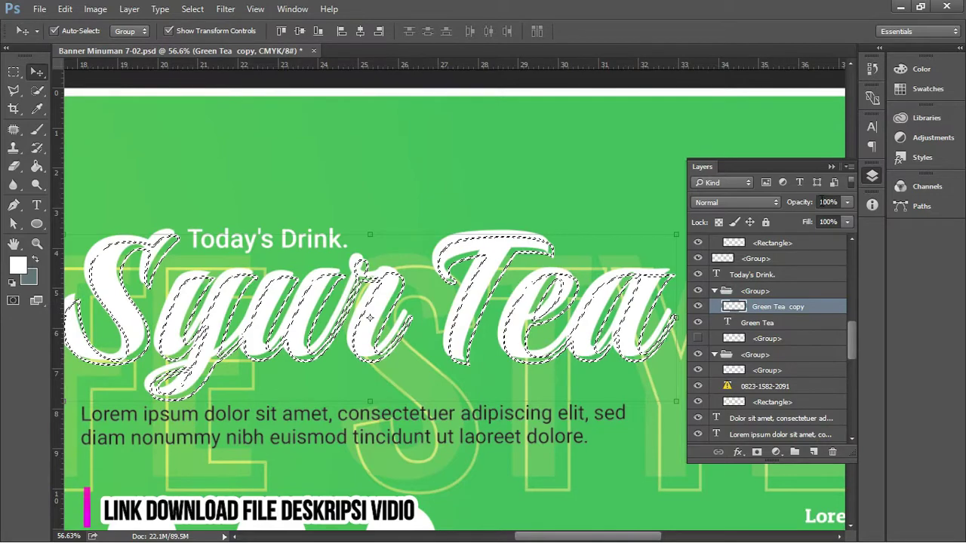
left_click(831, 166)
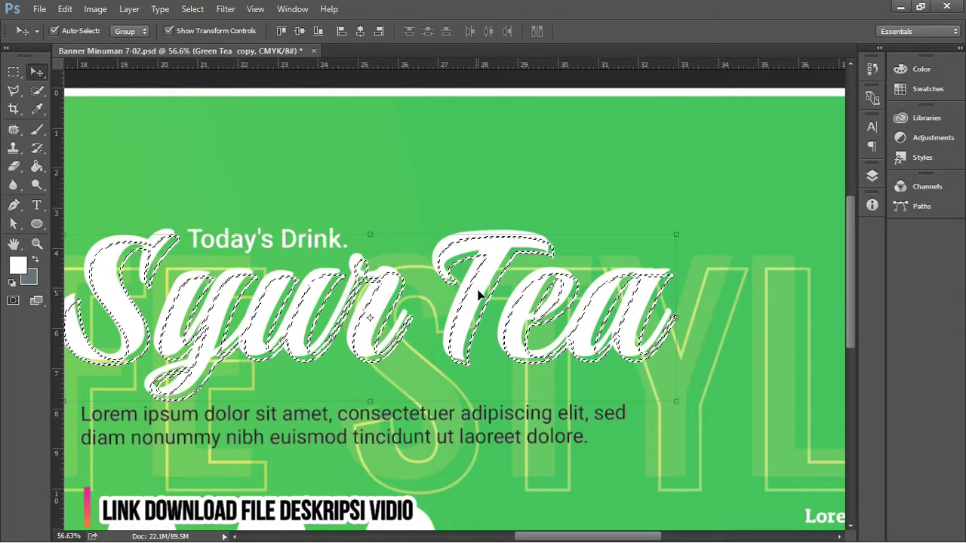
scroll(502, 302, "down", 2)
- Set the foreground colour to the dark green 18a900
left_click(17, 264)
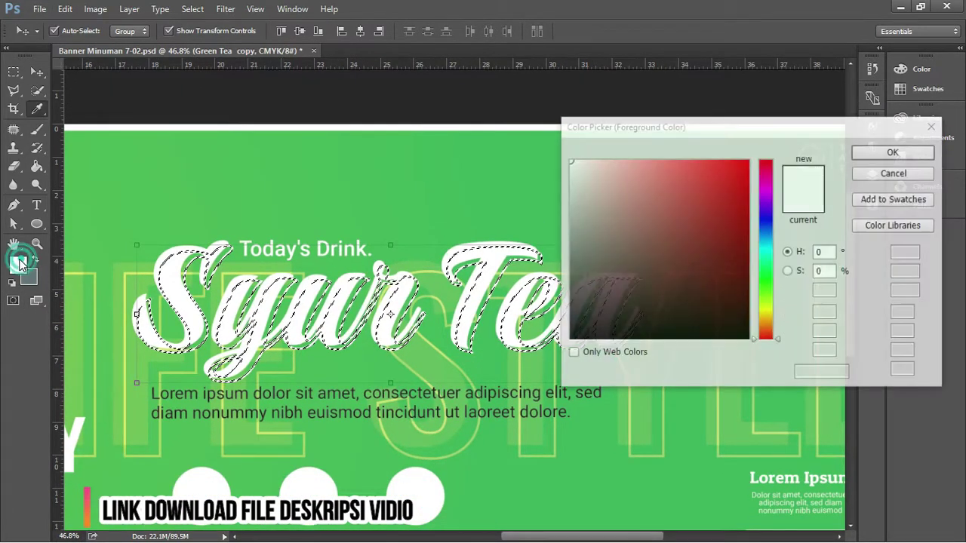
left_click(748, 217)
left_click(747, 258)
mouse_move(765, 283)
left_mouse_down()
mouse_move(764, 268)
mouse_move(770, 296)
left_mouse_up()
left_click_drag(750, 255, 768, 221)
left_click_drag(759, 296, 757, 284)
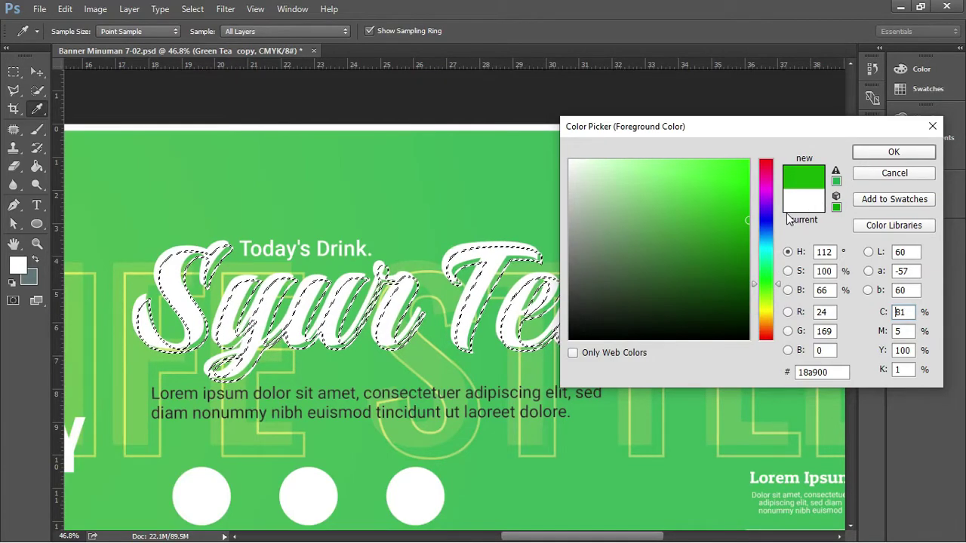
left_click(884, 152)
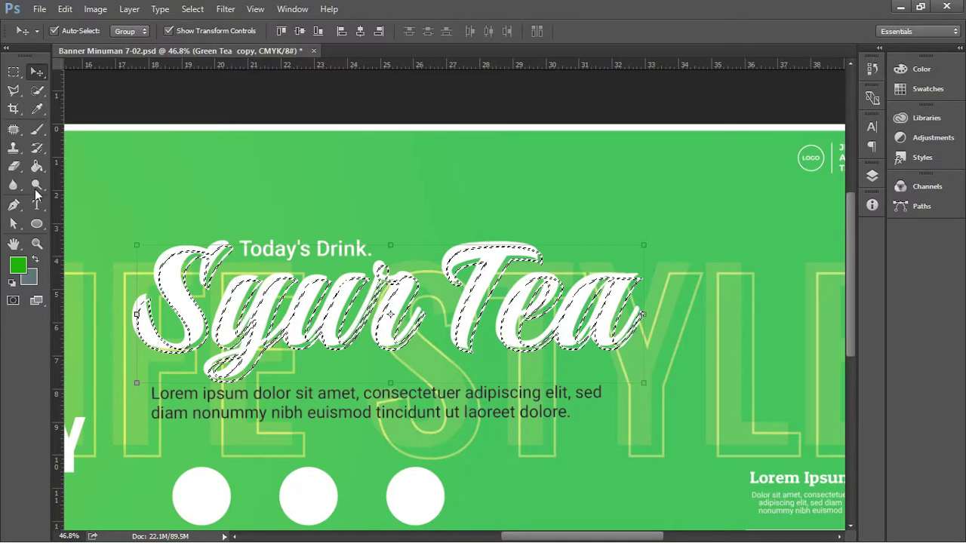
- Paint the selected title outline with the green foreground colour using the Brush tool, and deselect
left_click(37, 129)
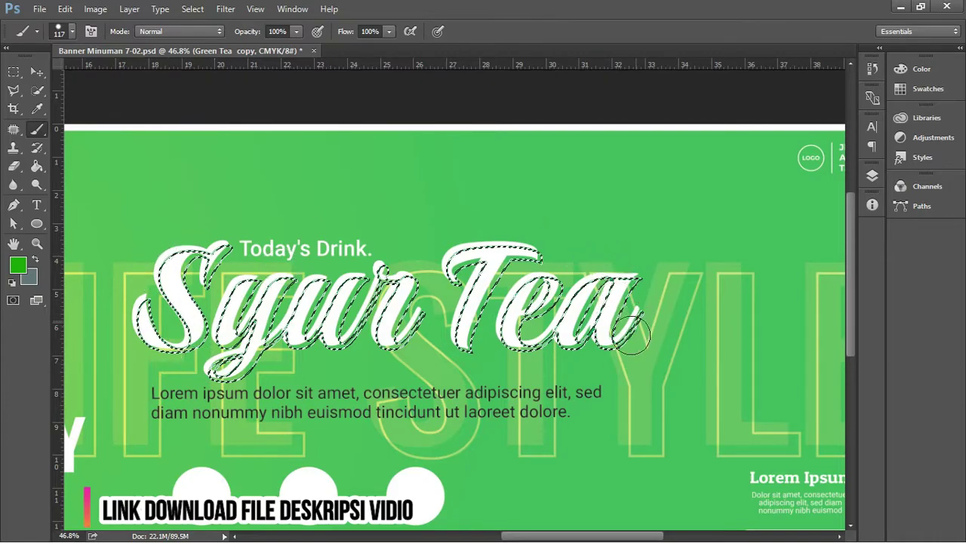
left_click(36, 72)
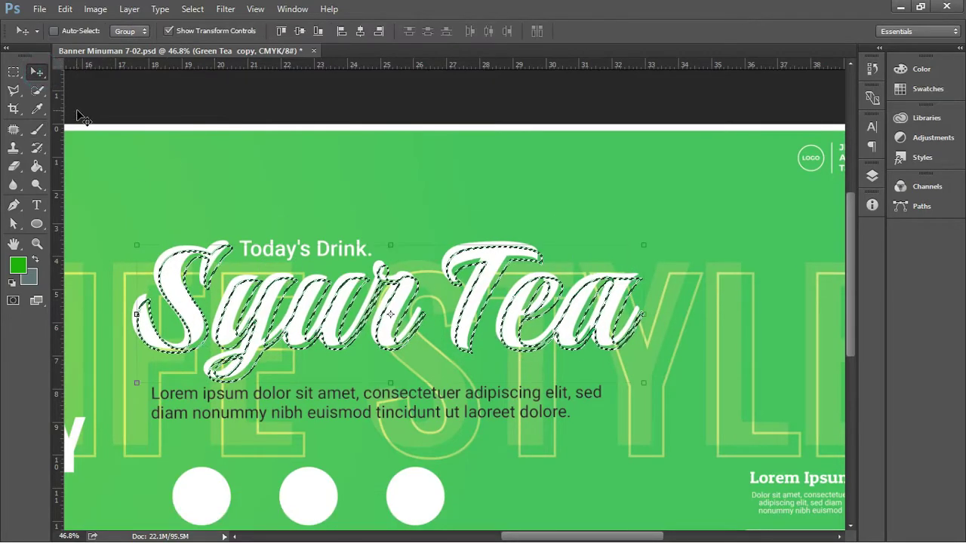
key("ctrl+d")
scroll(400, 249, "up", 5)
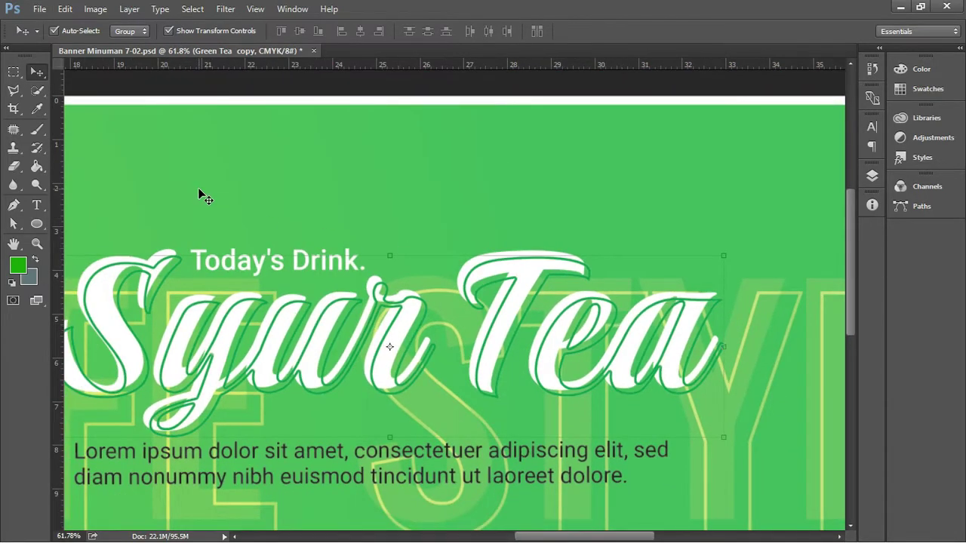
left_click(198, 187)
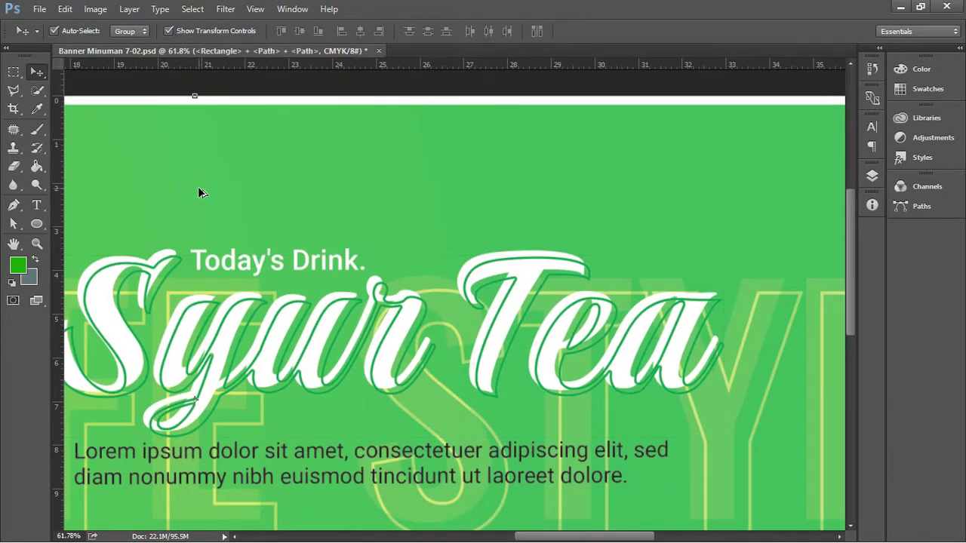
scroll(198, 189, "down", 2)
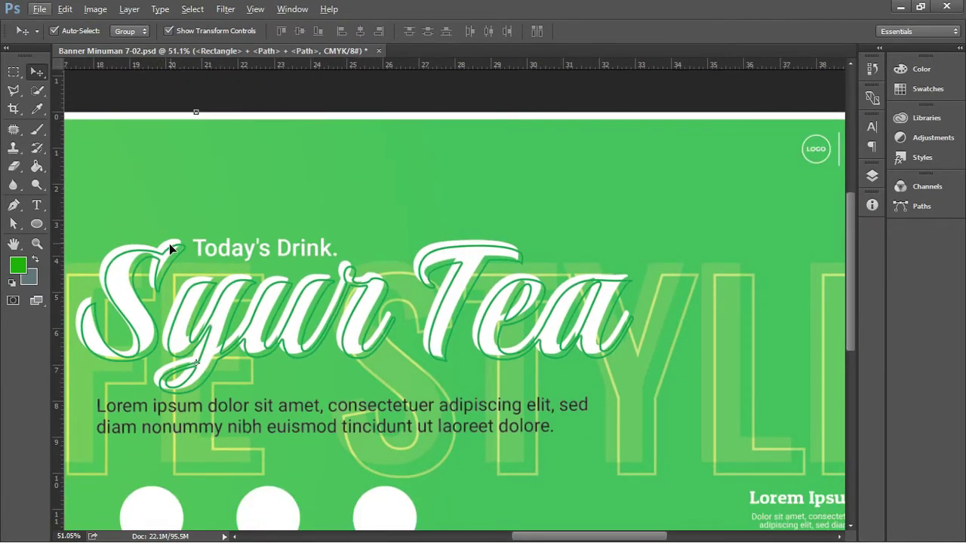
- Move the white Green Tea text layer above the green outline layer Green Tea copy within the title group
mouse_move(170, 245)
left_mouse_down()
mouse_move(169, 258)
mouse_move(178, 251)
left_mouse_up()
left_click(874, 181)
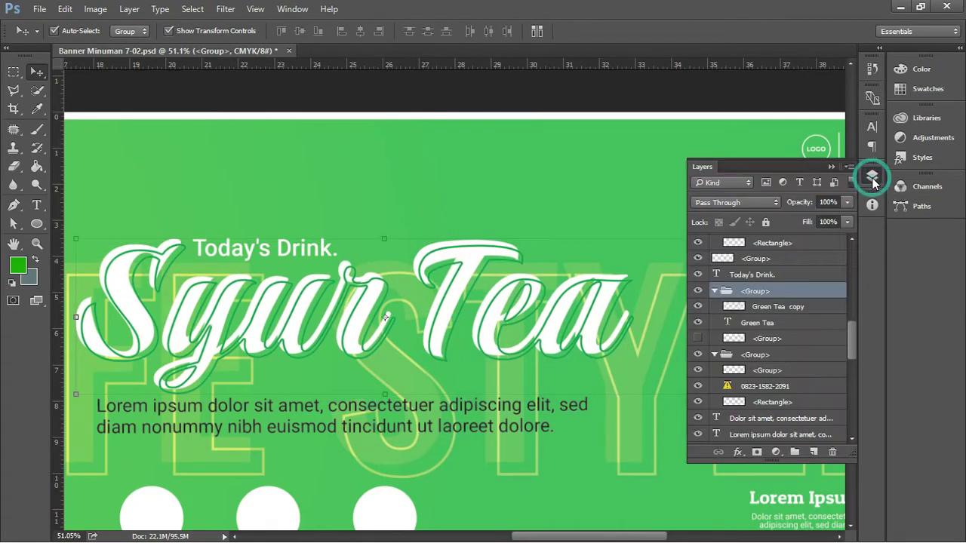
left_click_drag(773, 326, 802, 302)
scroll(801, 303, "down", 2)
left_click(578, 198)
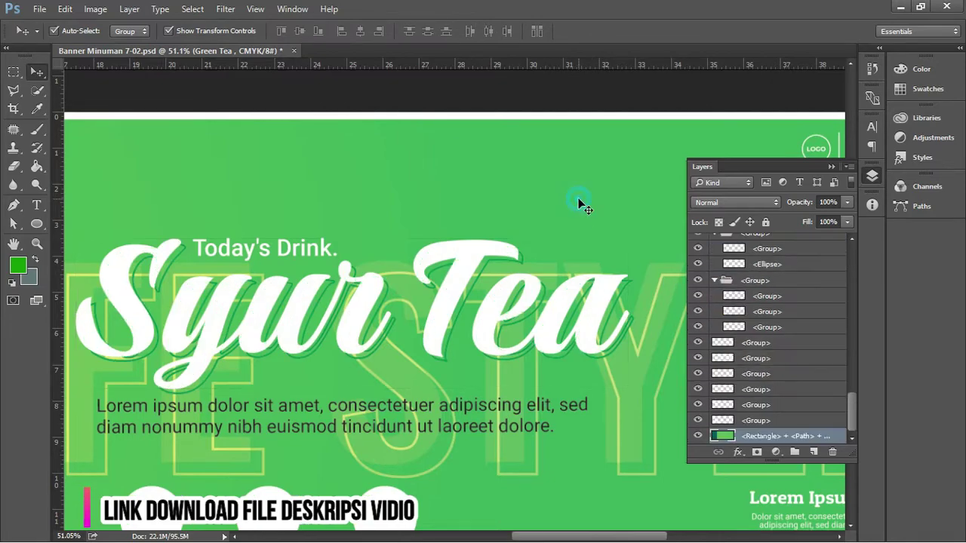
scroll(578, 197, "down", 2)
left_click(834, 167)
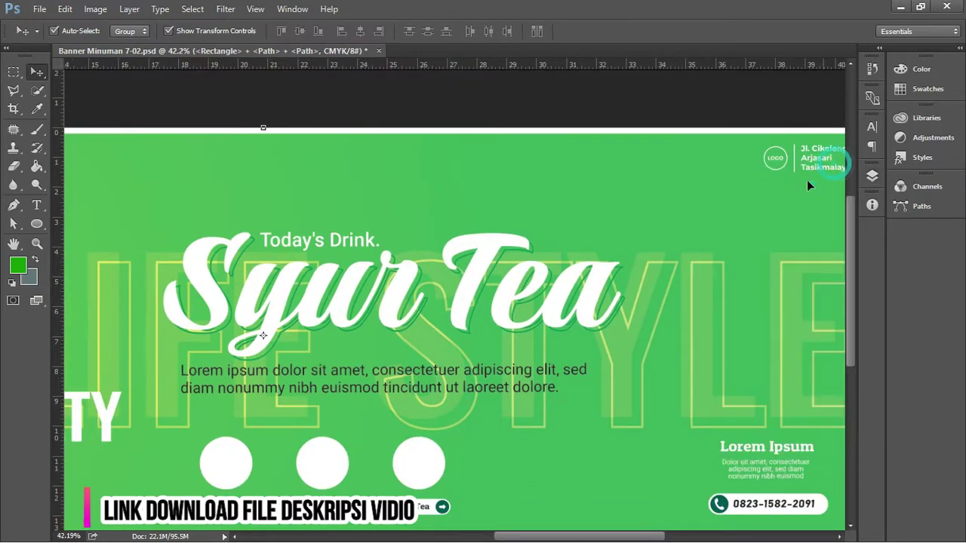
- Place the image ke-vin-bfPWPO2fFrY-unsplash 1 from the Banner Minuman 7 folder into the banner and scale it down
scroll(647, 202, "down", 4)
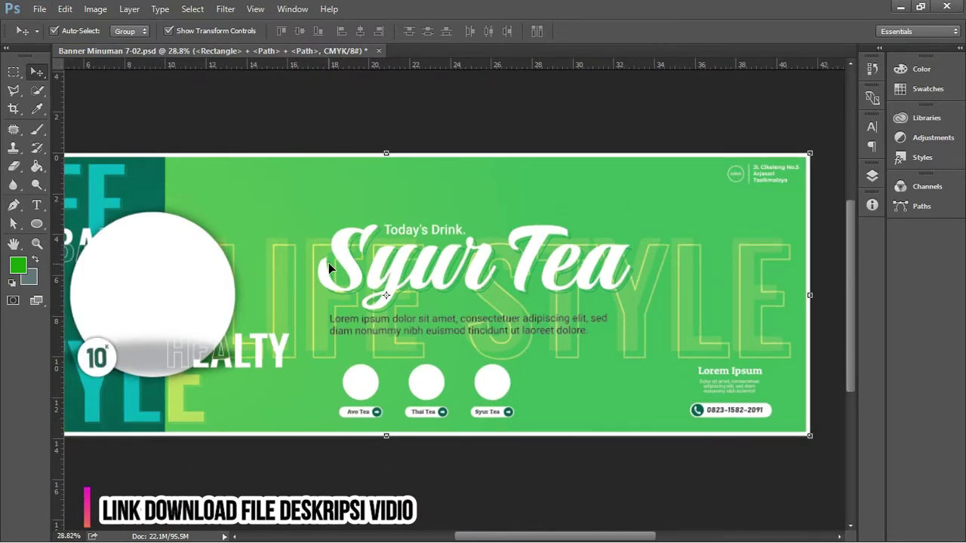
key("alt+Tab")
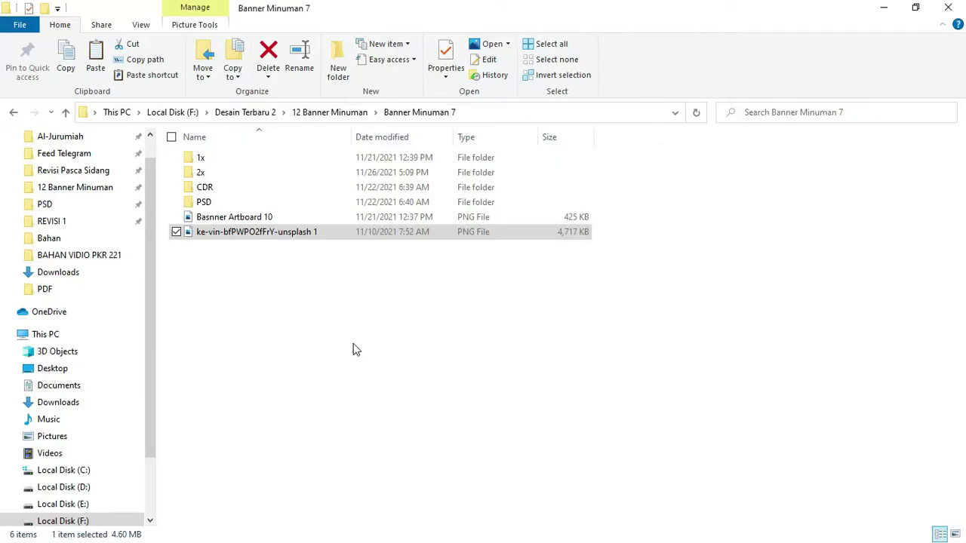
left_click(229, 236)
key("alt+Tab")
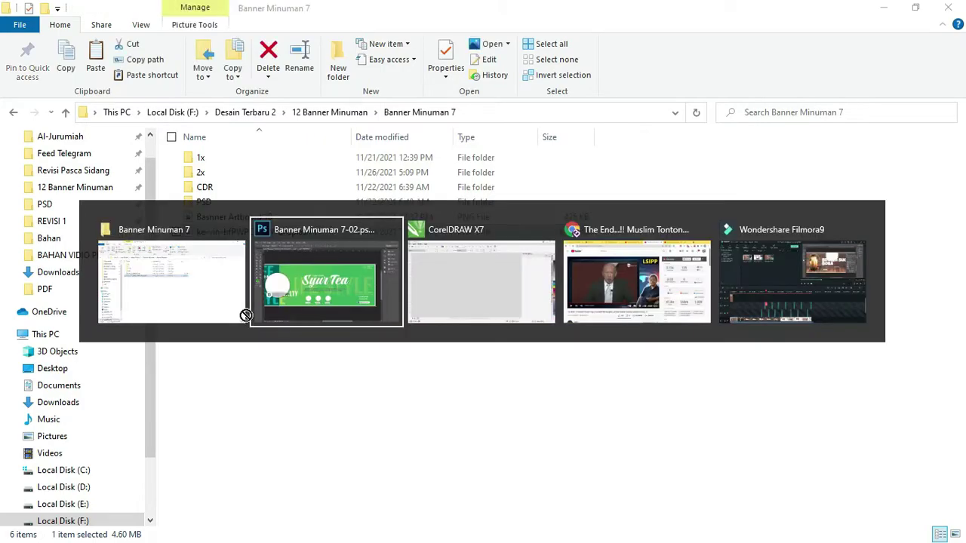
left_click_drag(395, 264, 397, 263)
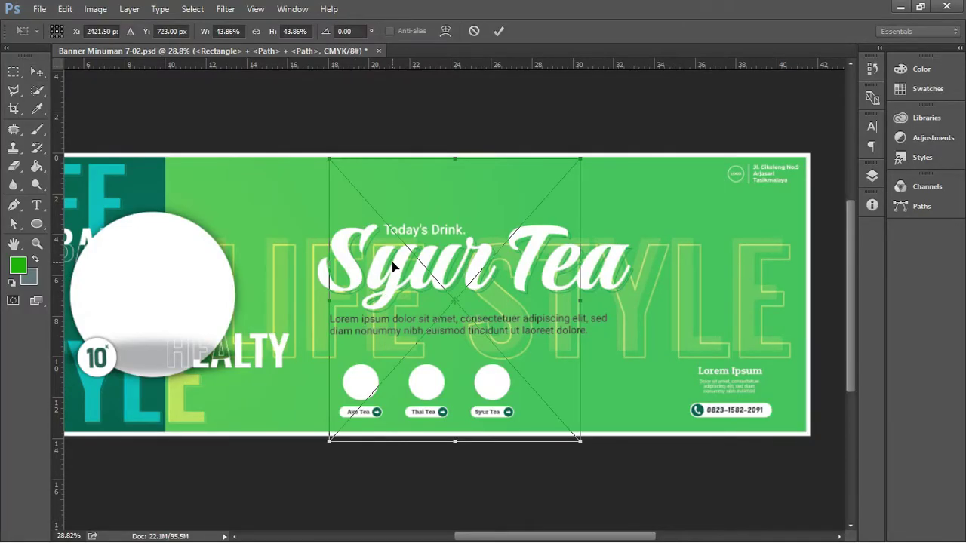
left_click_drag(573, 163, 510, 235)
key("Return")
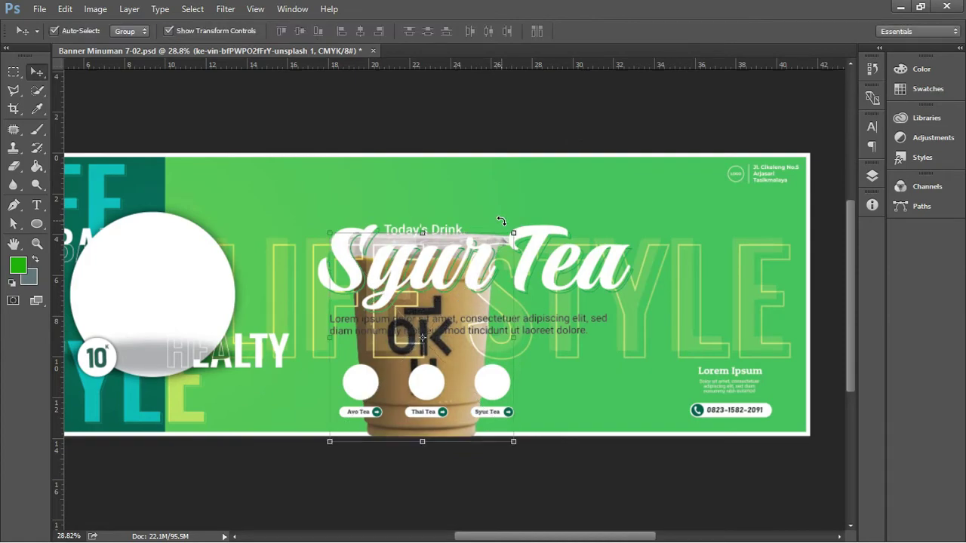
- Position the cup image in front of the large white circle, scaled down further and centred on it
left_click_drag(452, 437, 230, 402)
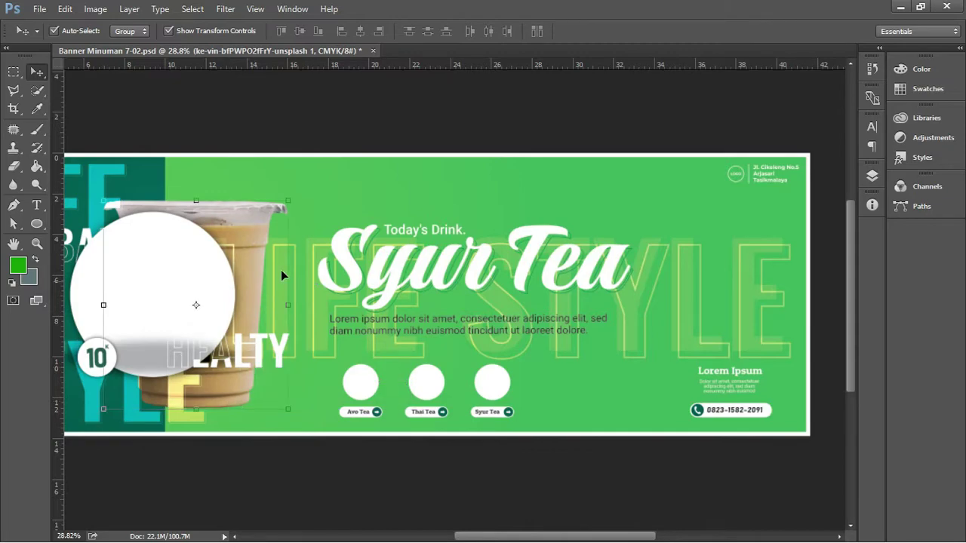
key("ctrl")
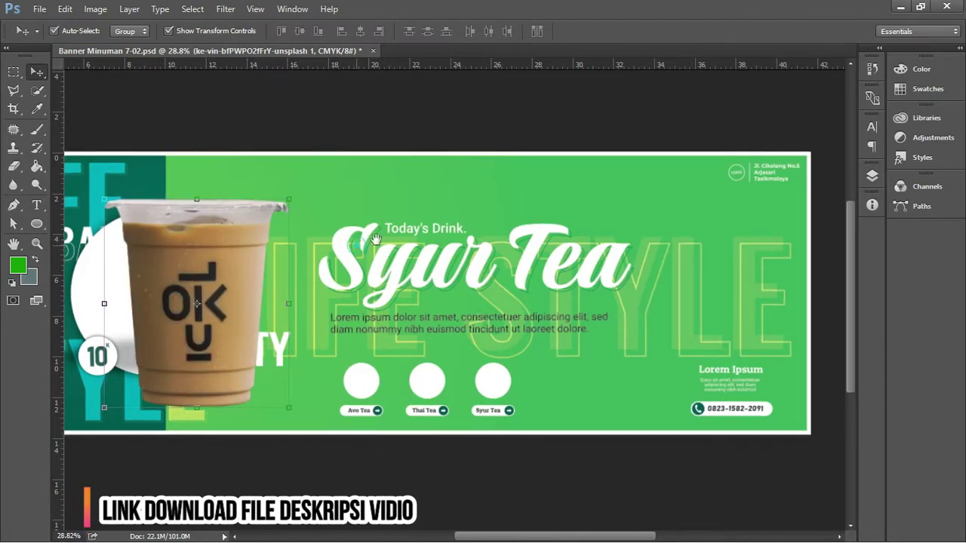
left_click_drag(375, 239, 577, 225)
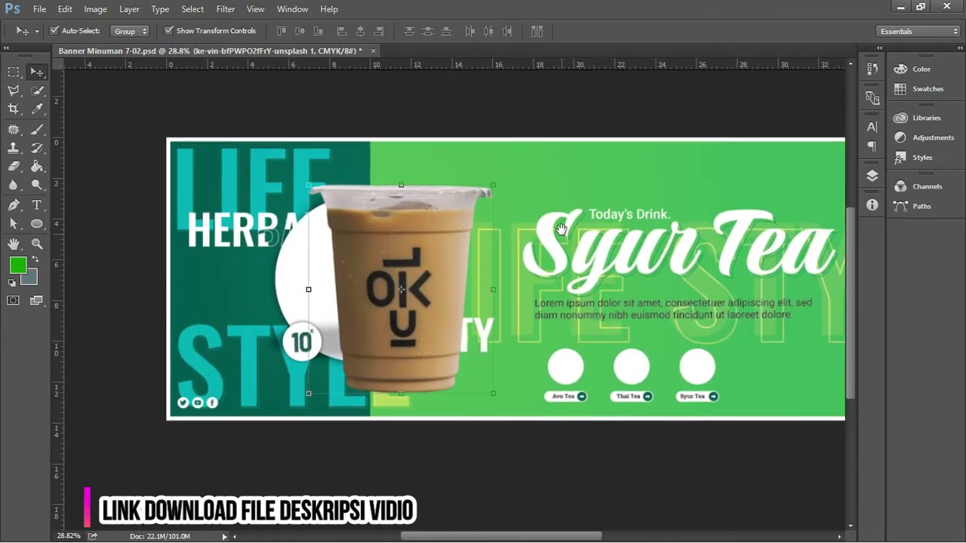
left_click_drag(488, 192, 427, 206)
left_click_drag(377, 258, 352, 248)
key("Return")
- Add a Hue/Saturation adjustment layer directly above the cup image layer
left_click(873, 175)
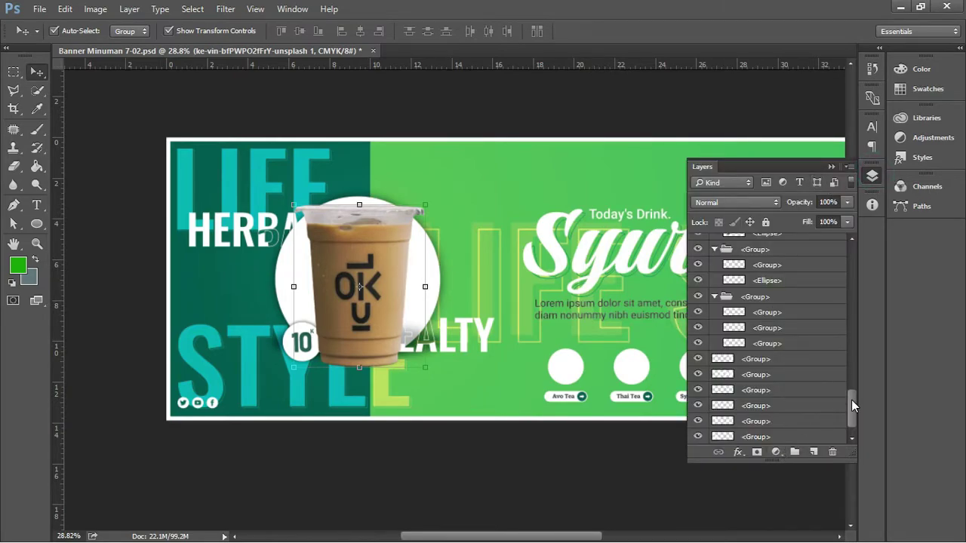
left_click_drag(851, 399, 850, 191)
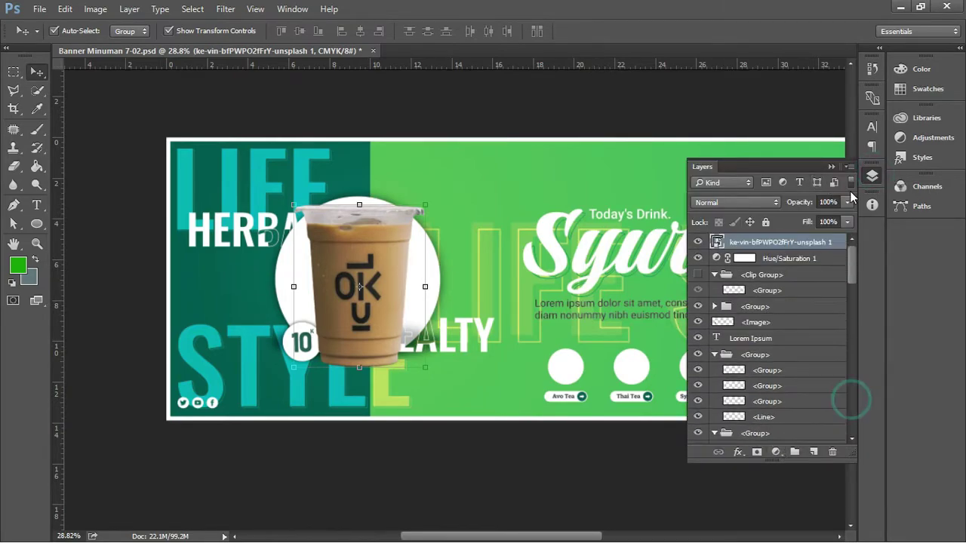
left_click(775, 449)
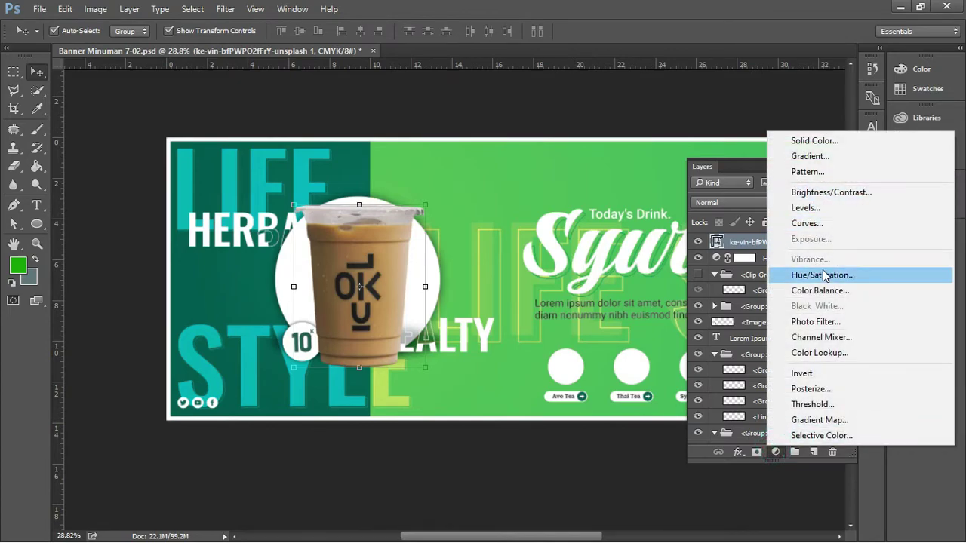
left_click(824, 277)
- Clip the new Hue/Saturation adjustment layer to the cup image with a clipping mask
right_click(822, 241)
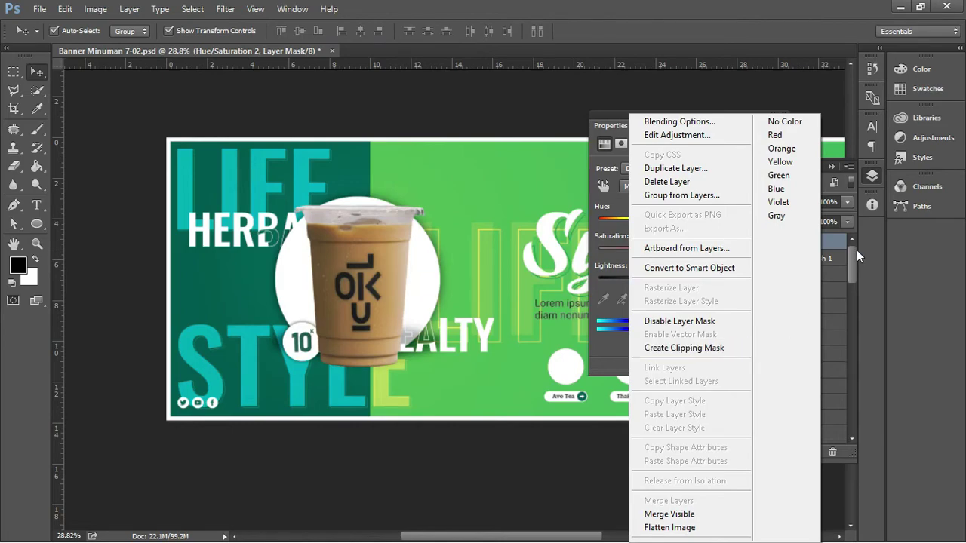
left_click(832, 243)
right_click(831, 246)
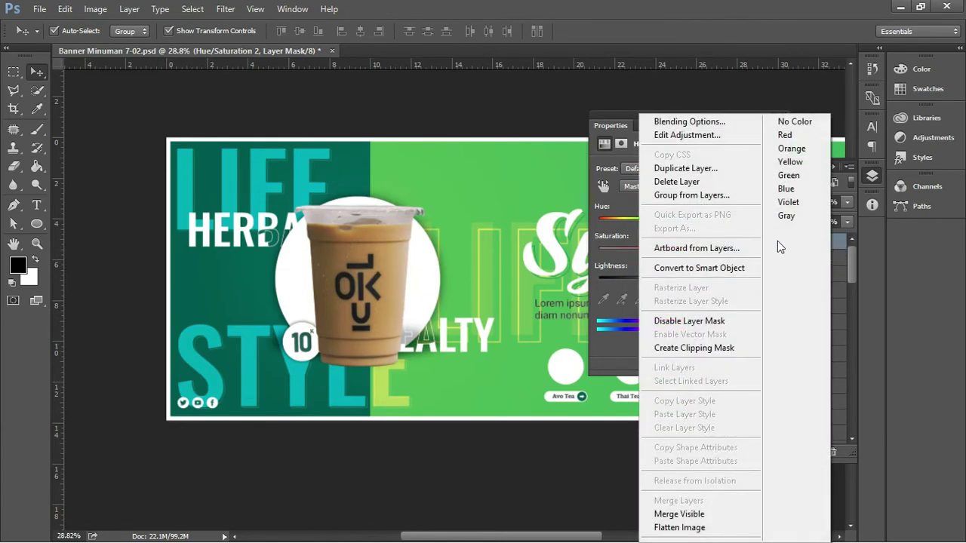
left_click(694, 348)
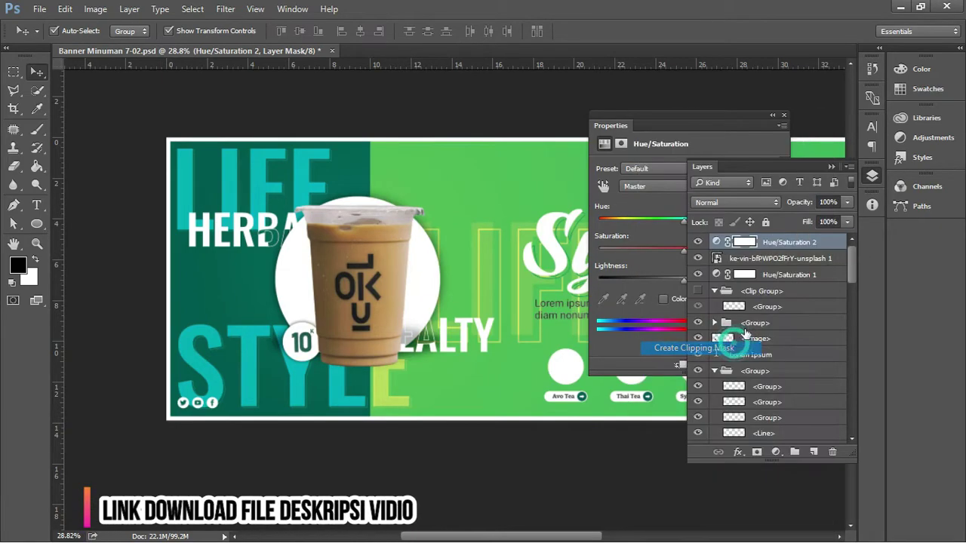
left_click(773, 115)
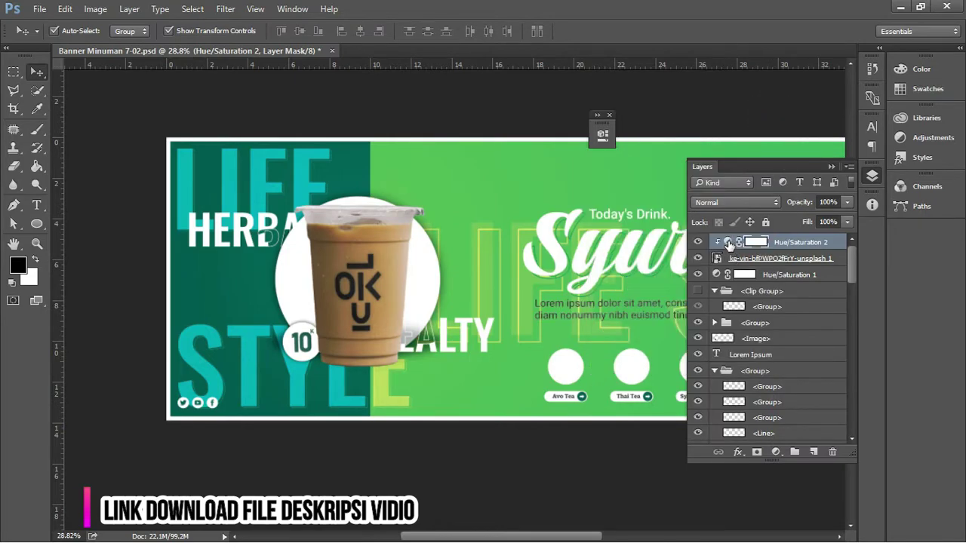
- Recolour the cup to green by setting its clipped Hue/Saturation adjustment to hue +52 and saturation +8
double_click(729, 243)
left_click_drag(508, 123, 678, 145)
left_click_drag(650, 251, 693, 249)
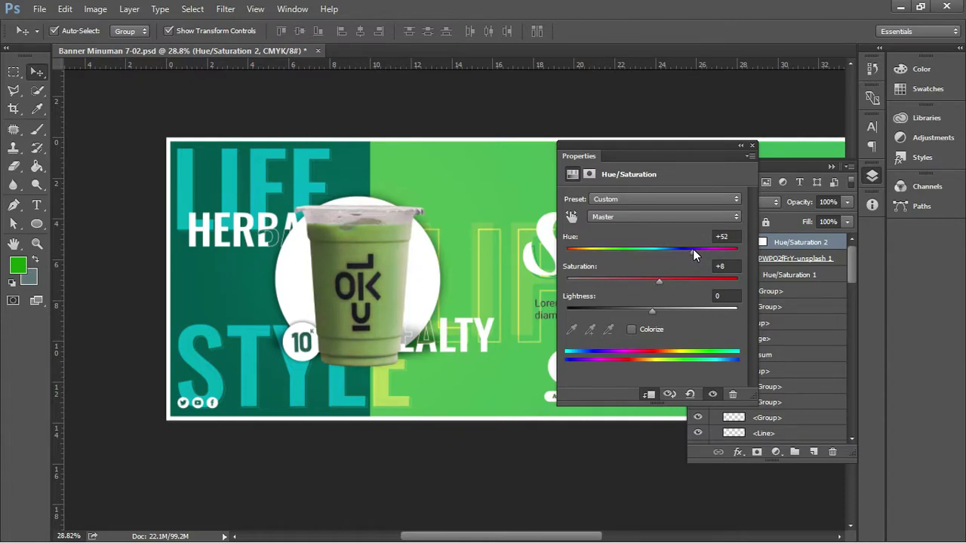
left_click(740, 145)
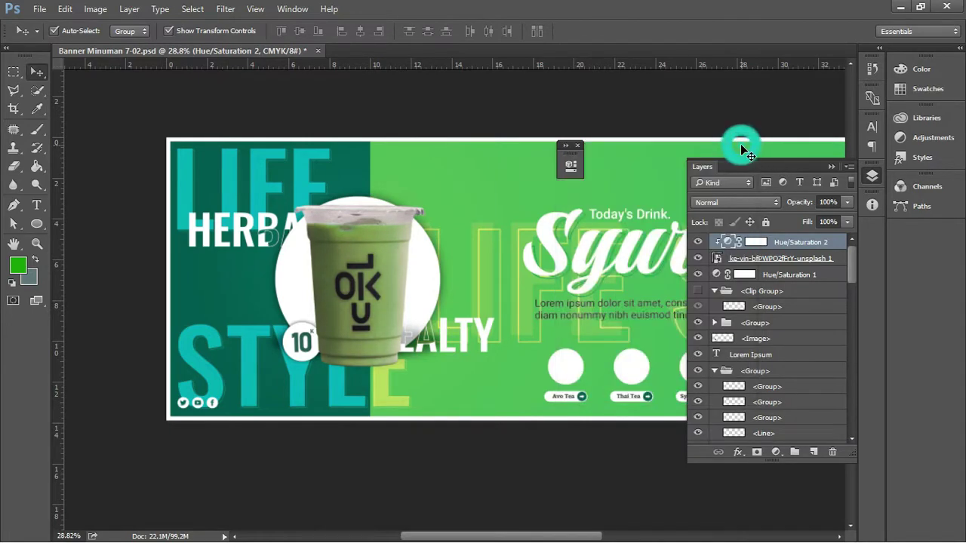
- Merge the cup image layer and its clipped Hue/Saturation adjustment into a single layer
right_click(799, 246)
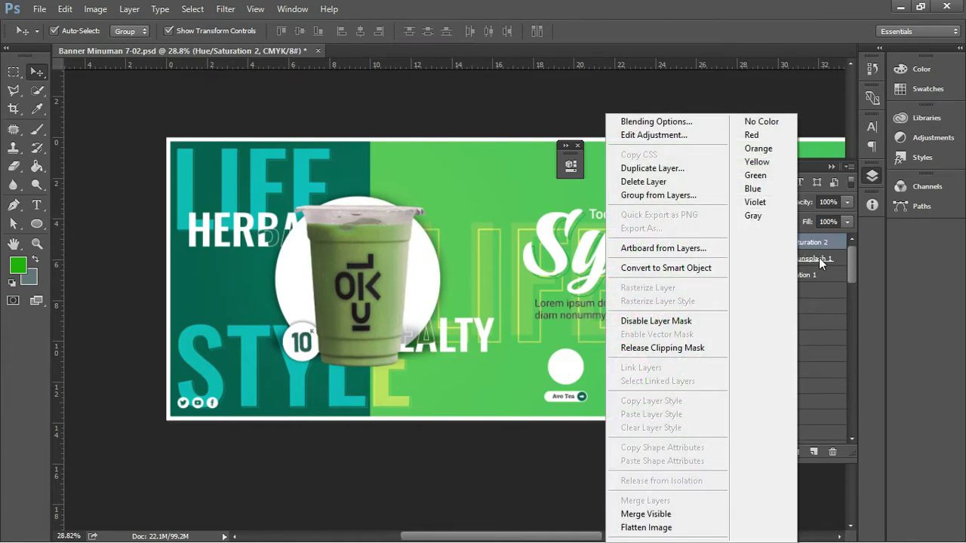
left_click(819, 258)
left_click(807, 258, "shift")
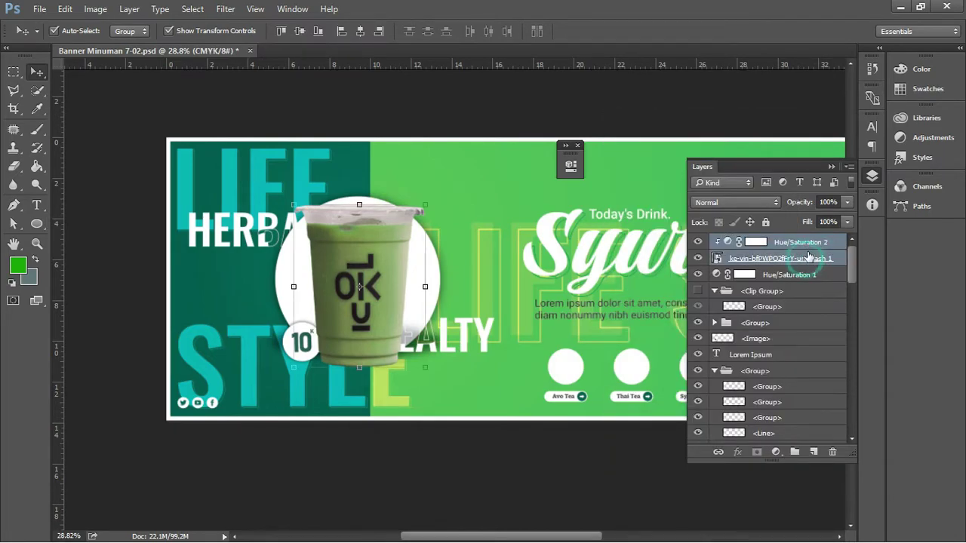
right_click(794, 256)
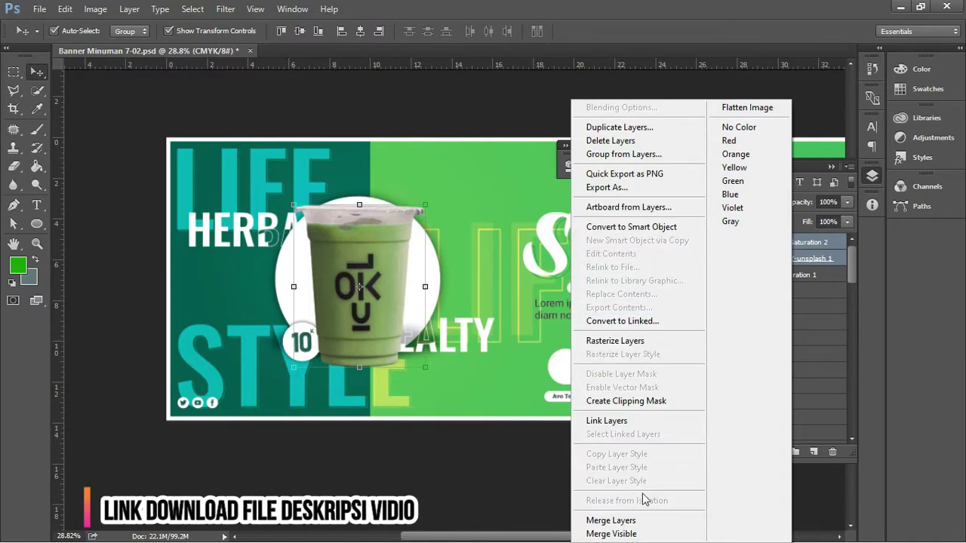
left_click(642, 520)
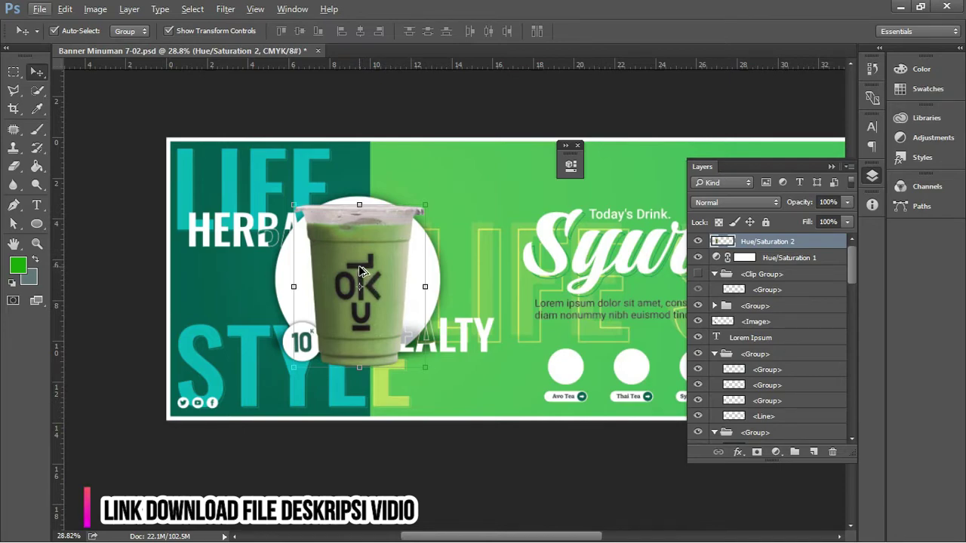
- Duplicate the green cup to its right and scale the copy down to about 82%, keeping the bases level
left_click_drag(359, 270, 409, 263)
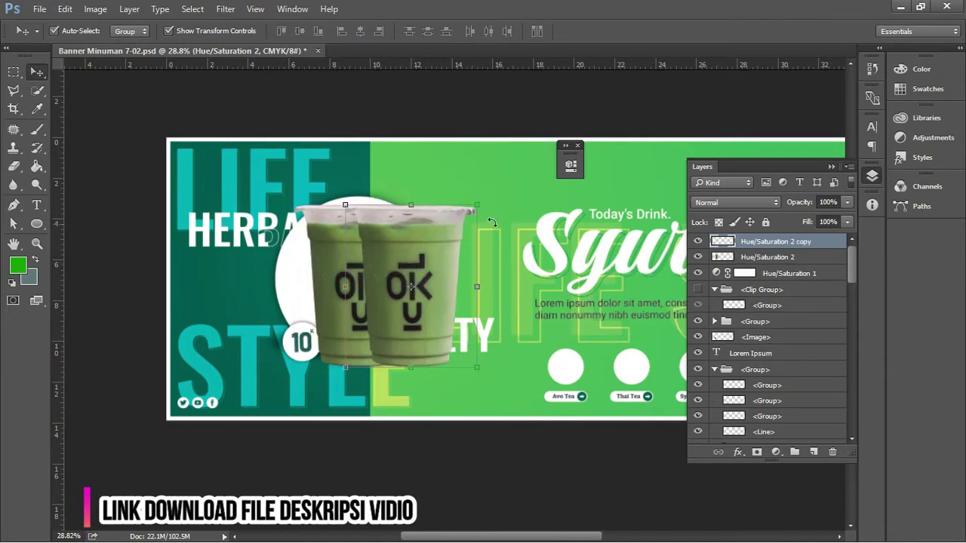
left_click_drag(477, 205, 453, 233)
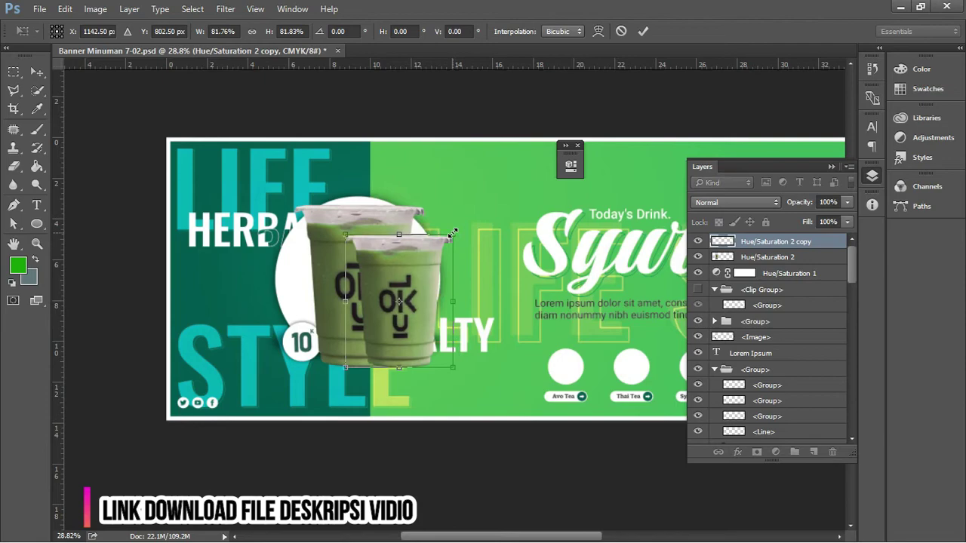
key("Return")
key("ctrl+t")
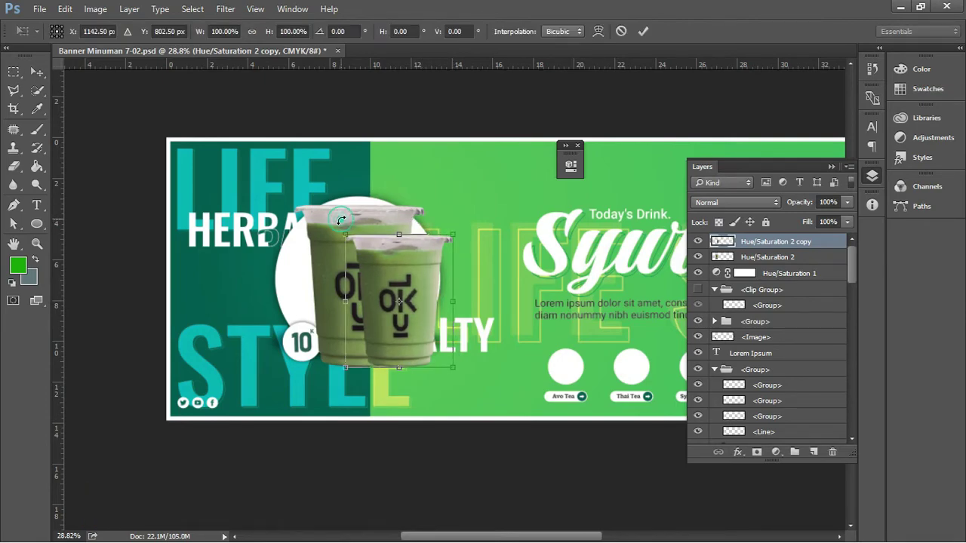
key("Return")
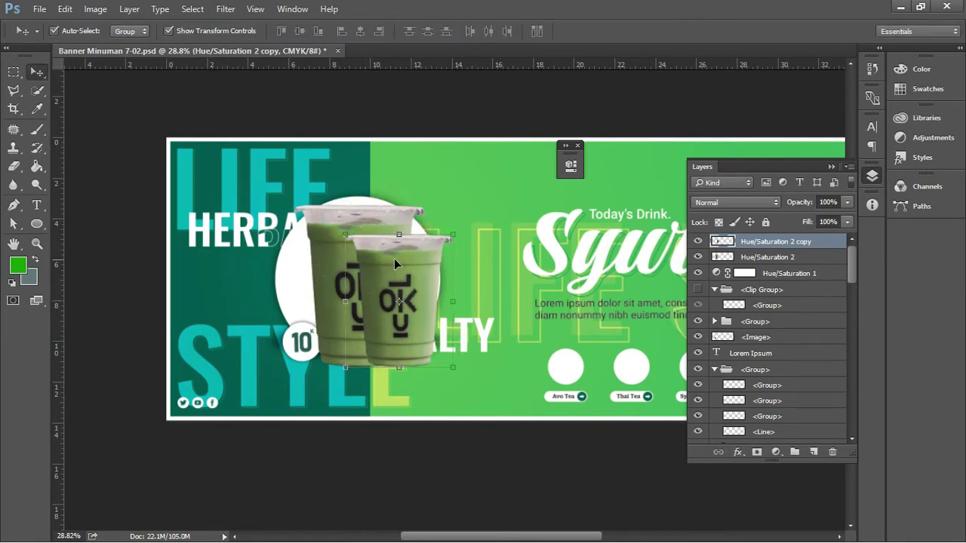
- Duplicate the smaller cup to the left of the large cup and bring the large cup in front of both copies
left_click_drag(409, 261, 333, 261)
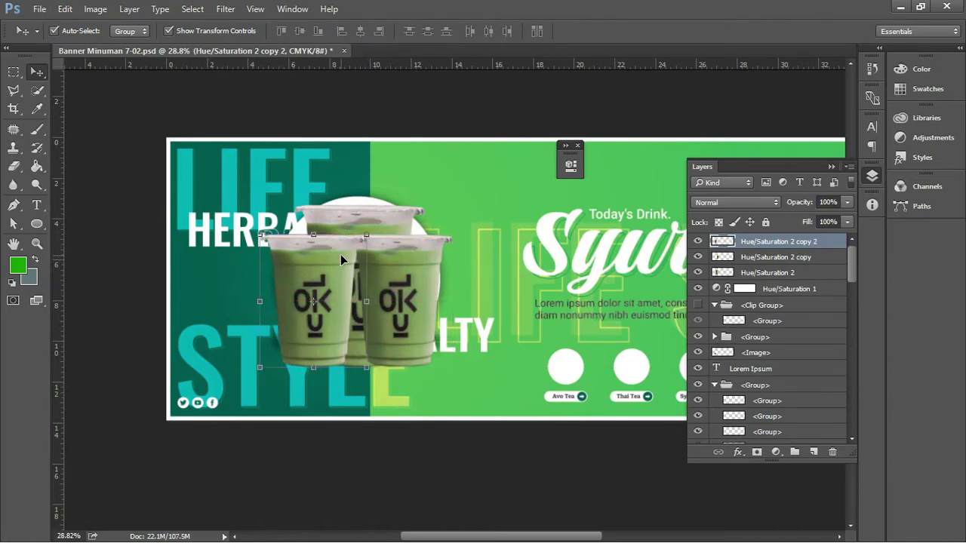
left_click(473, 205)
left_click(413, 217)
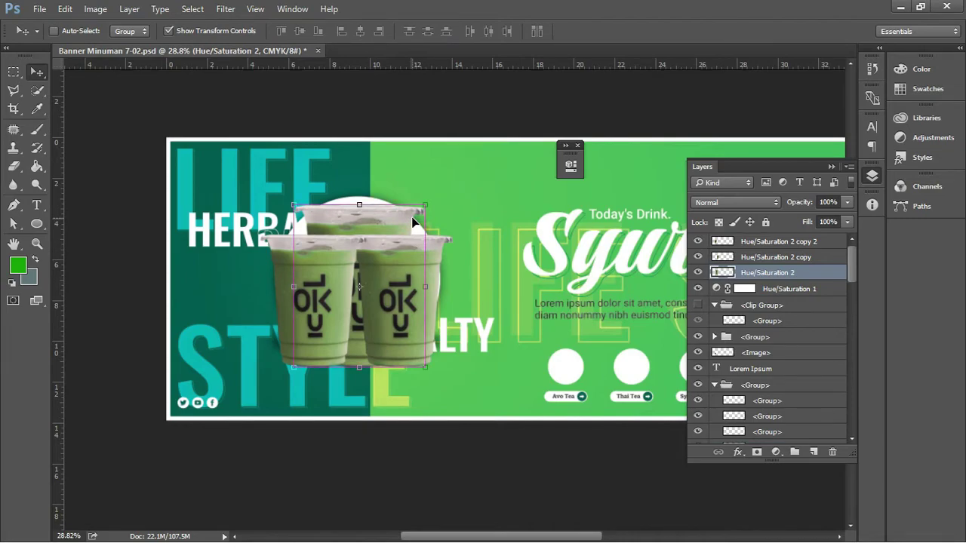
key("ctrl+shift+bracketright")
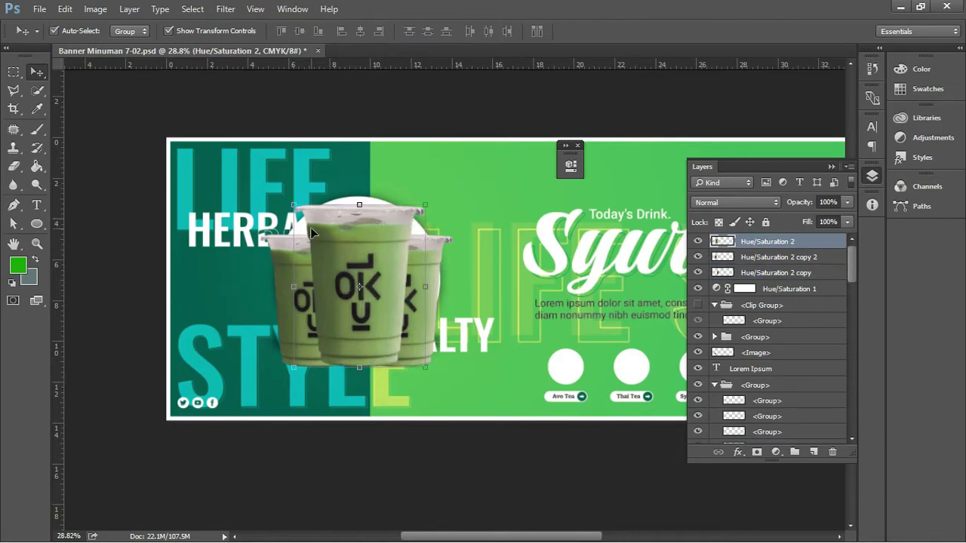
- Bring the HEALTY lettering to the front so that it overlaps the cups
key("ctrl+t")
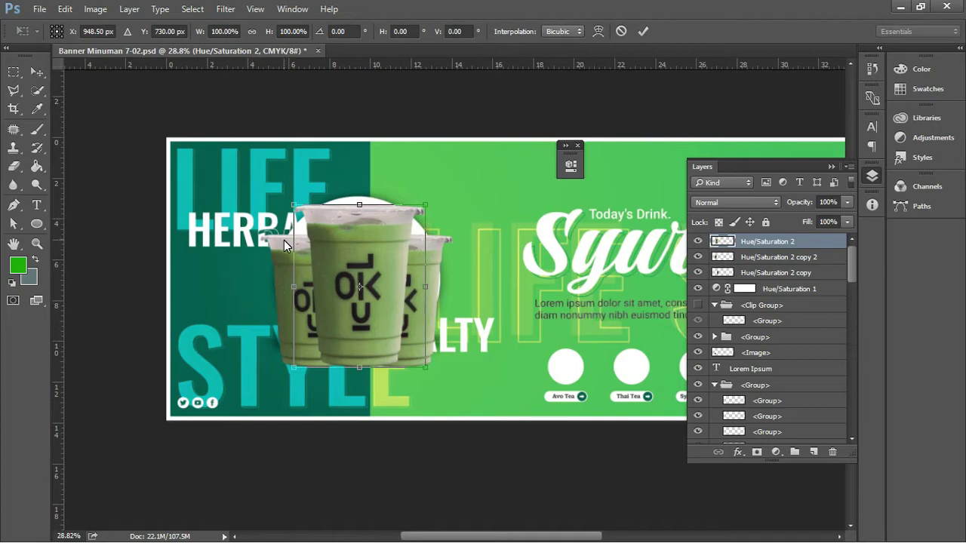
key("alt+space")
left_click(340, 128)
scroll(305, 197, "up", 1)
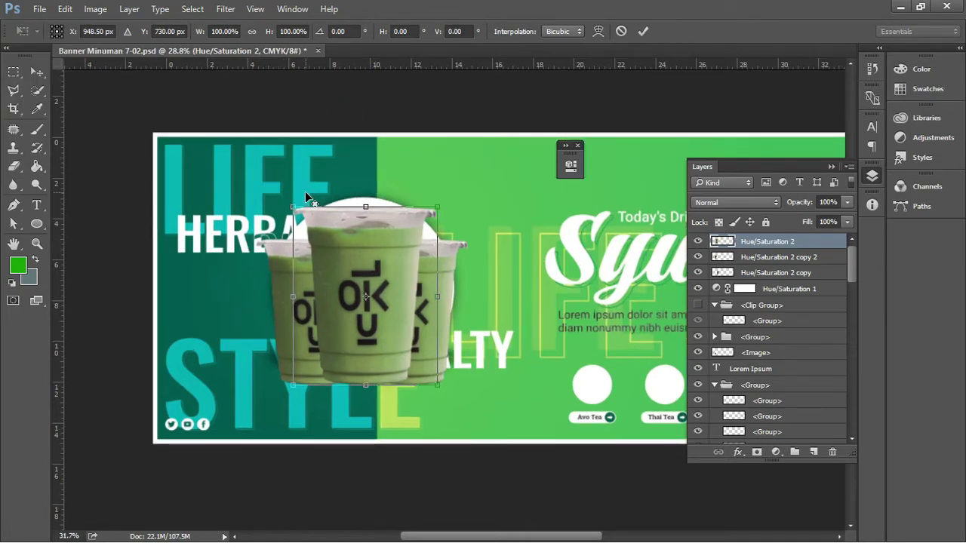
scroll(306, 195, "up", 5)
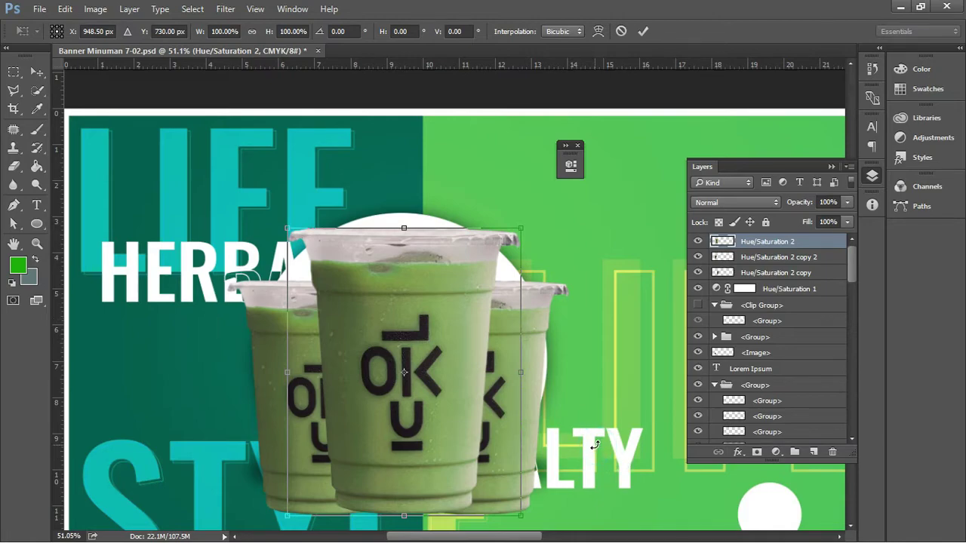
key("Return")
left_click_drag(591, 441, 599, 443)
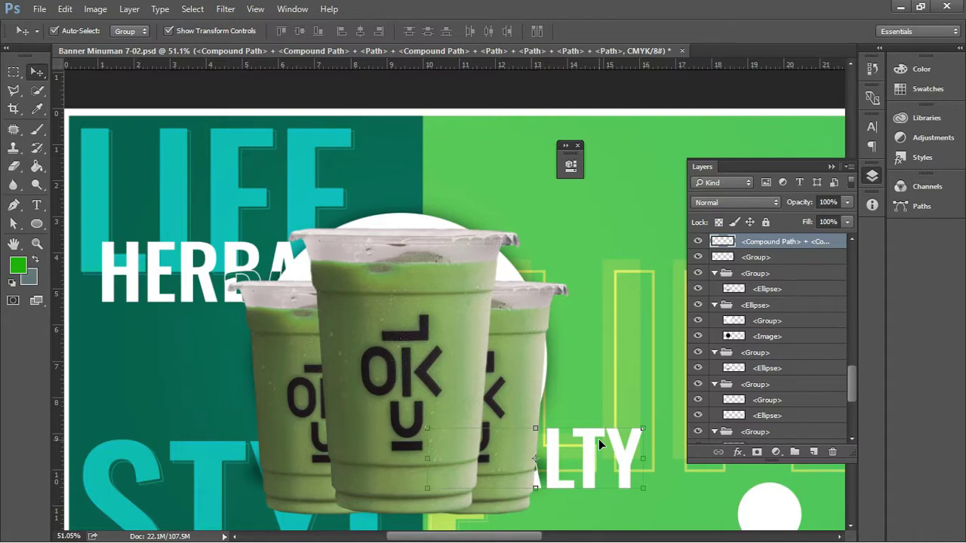
key("ctrl")
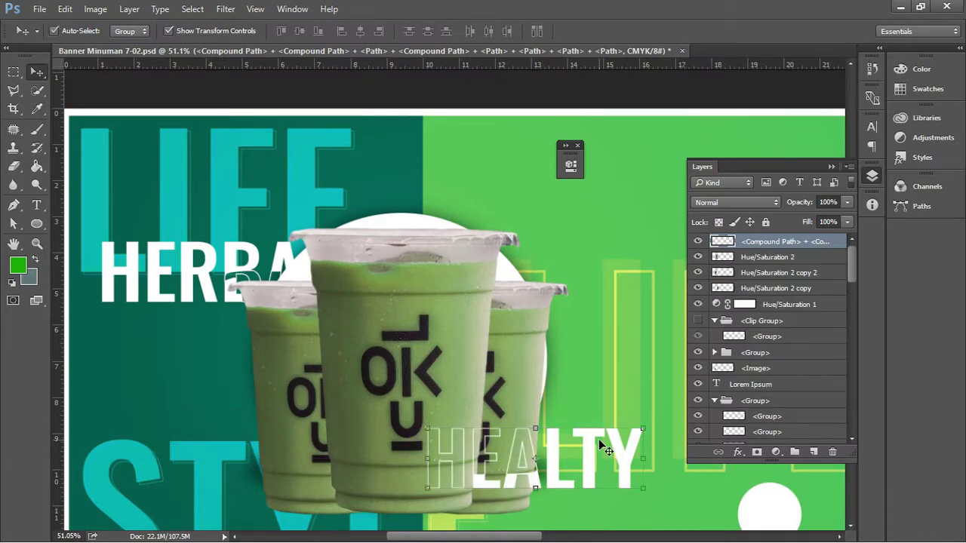
- Select the large cup and both smaller copies and group their three layers
left_click(530, 320, "ctrl")
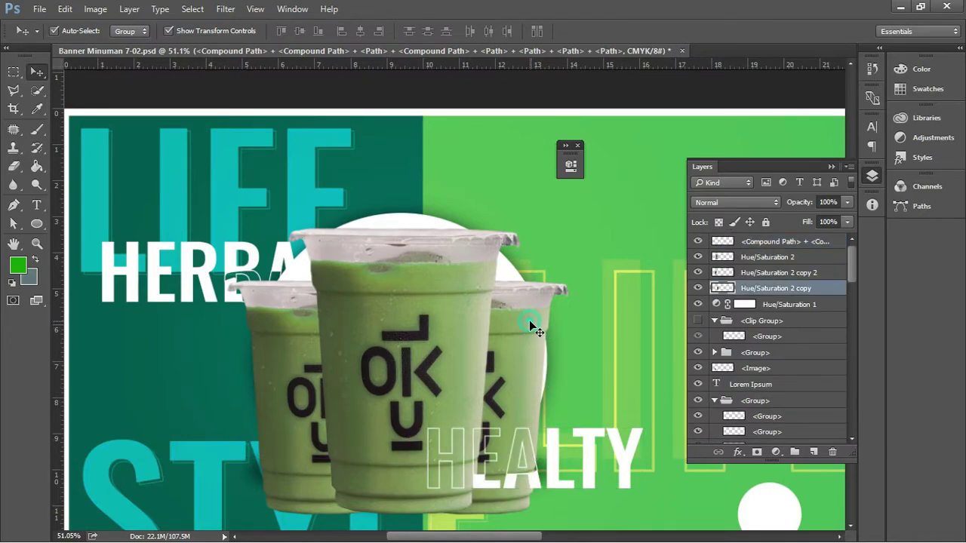
left_click(421, 253, "ctrl+shift")
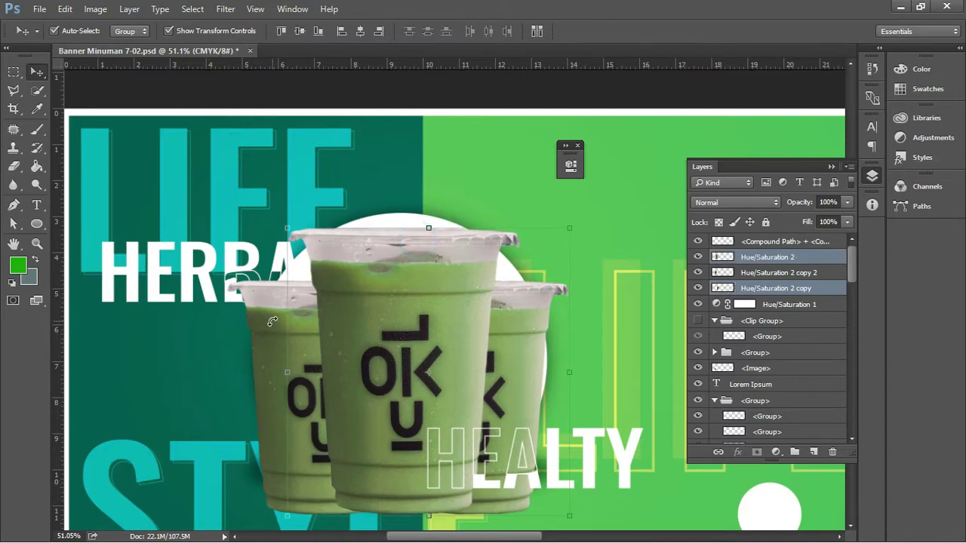
key("ctrl+t")
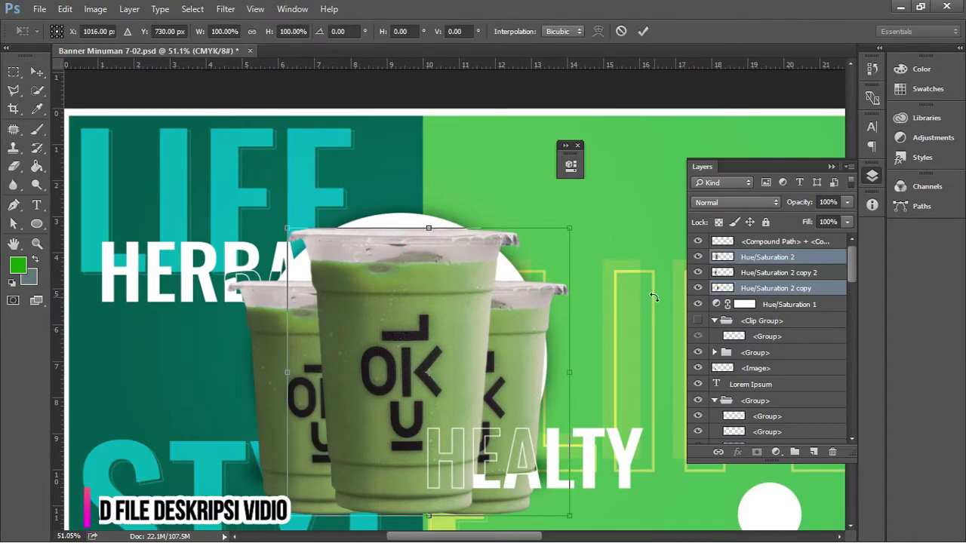
key("Return")
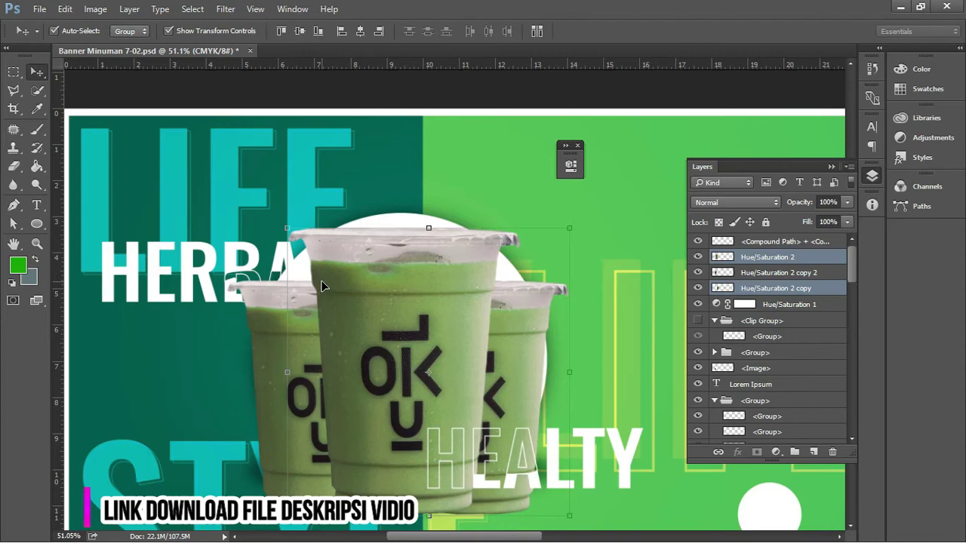
left_click(254, 305, "shift")
key("ctrl+g")
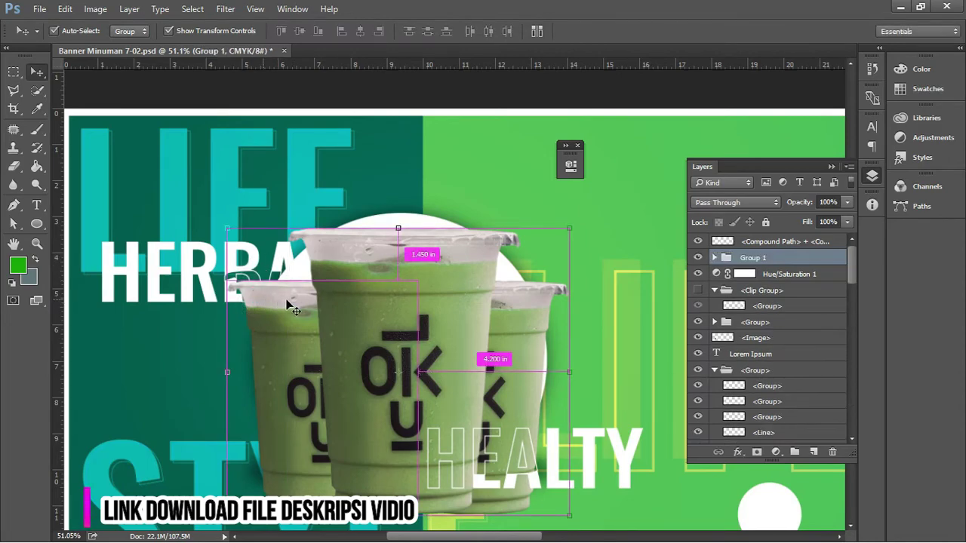
- Move the cup group upward over the white circle and scale it up to about 101%
left_click_drag(417, 361, 426, 327)
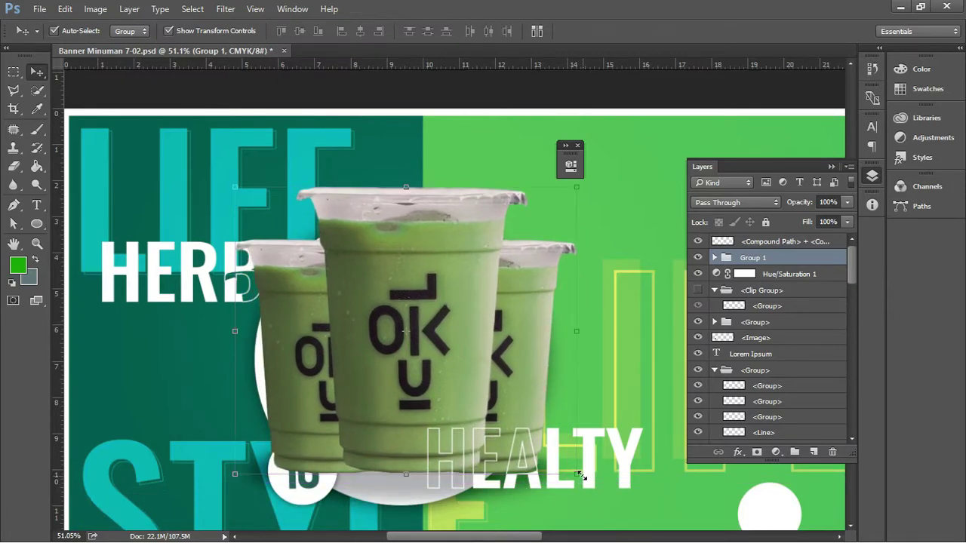
left_click_drag(579, 474, 584, 477)
scroll(453, 496, "up", 3)
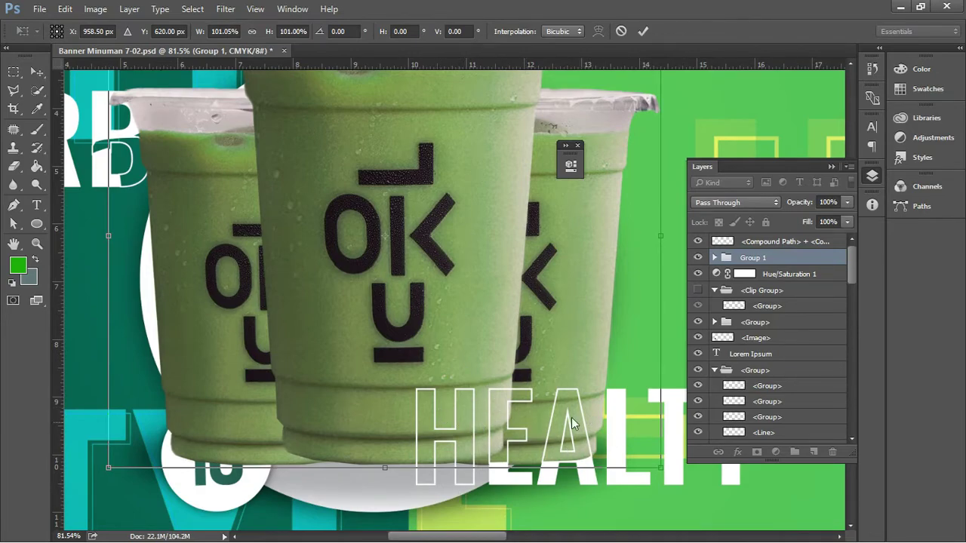
right_click(461, 297)
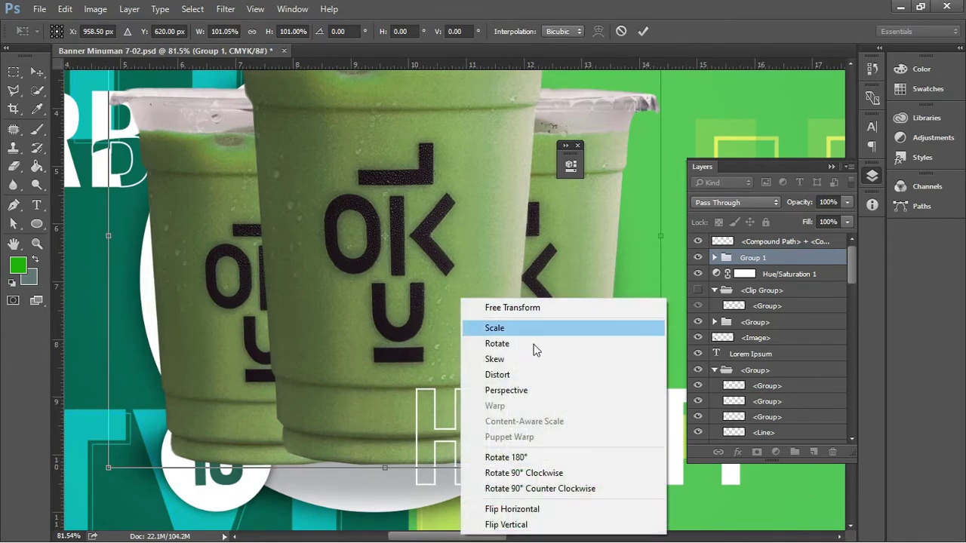
left_click(532, 337)
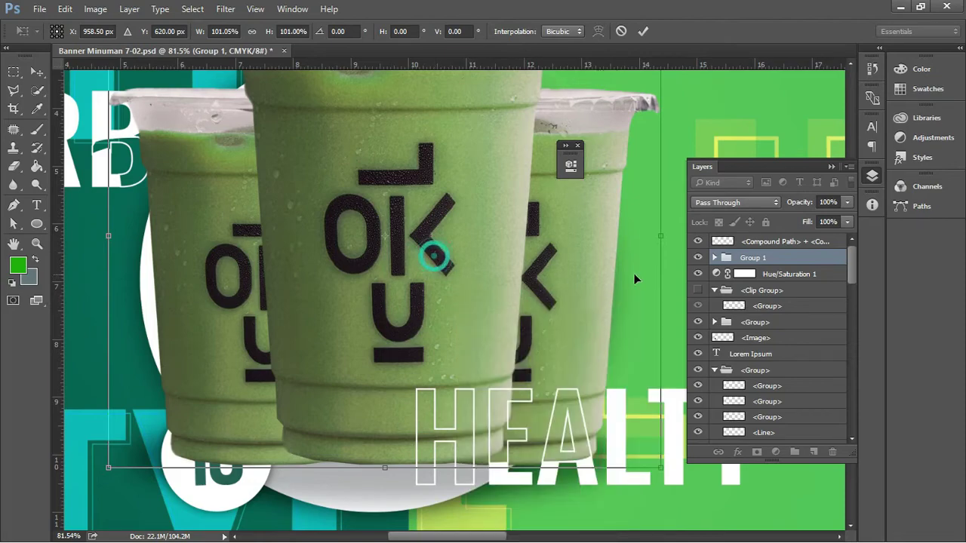
key("Return")
- Ungroup the three cup layers and deselect them
right_click(759, 260)
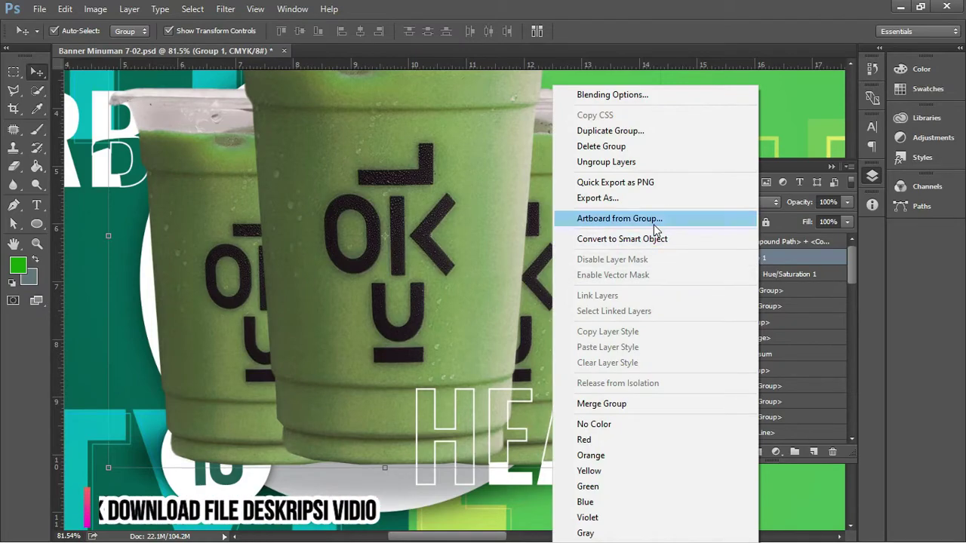
left_click(626, 160)
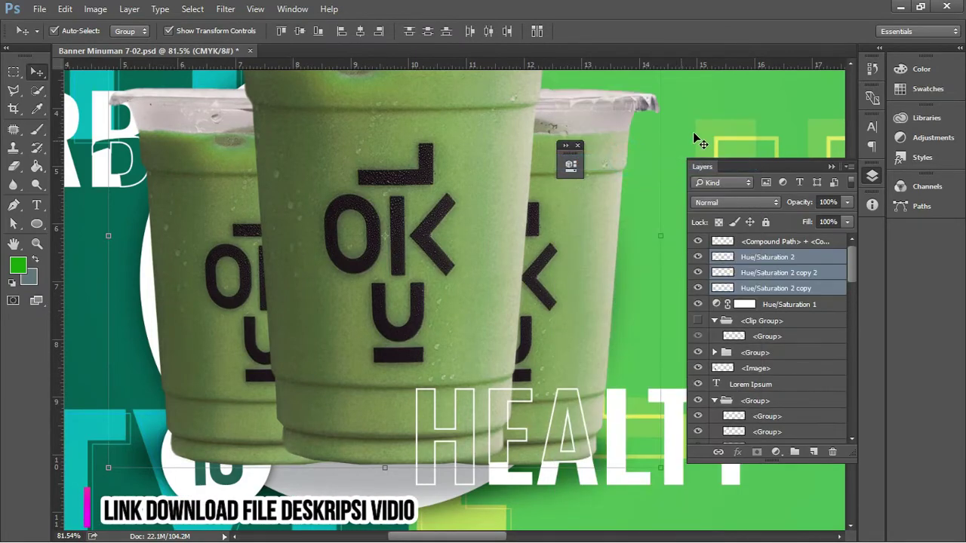
left_click(693, 132)
- Shift the large front cup slightly down and left, and lower the left rear cup to stagger the arrangement
left_click(362, 209)
left_click_drag(368, 247, 354, 277)
left_click(589, 291)
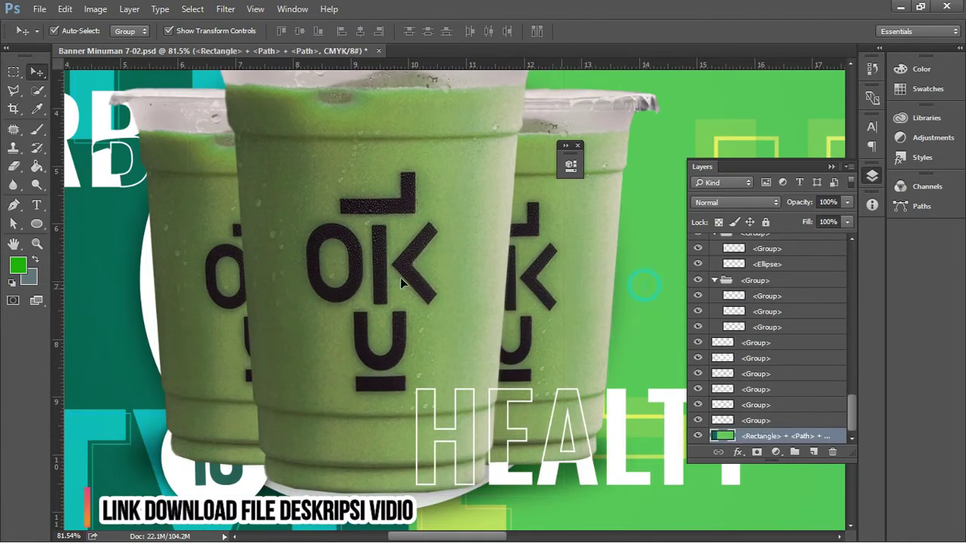
scroll(400, 277, "down", 1)
left_click_drag(281, 222, 269, 268)
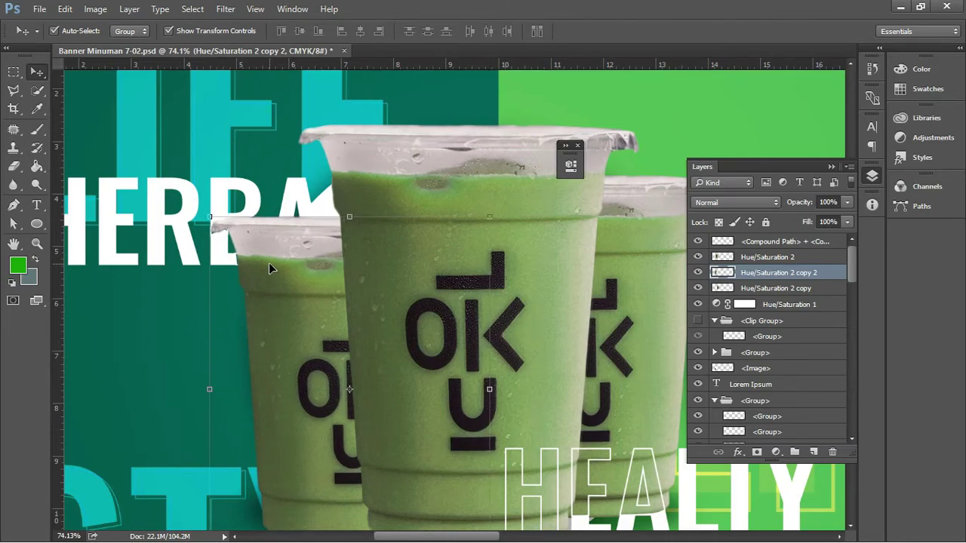
- Bring the HERBAL lettering to the front so that it overlaps the left and large cups
left_click(168, 236)
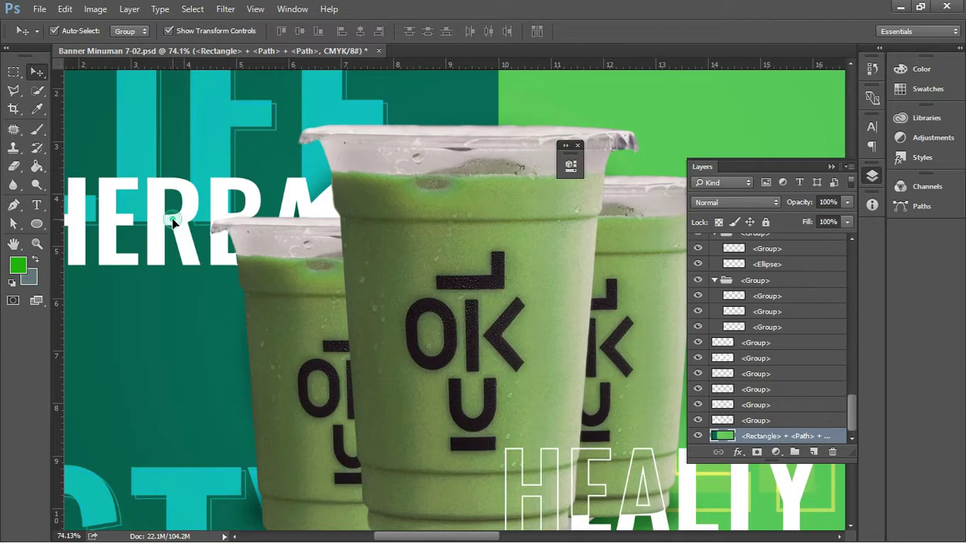
left_click(172, 222)
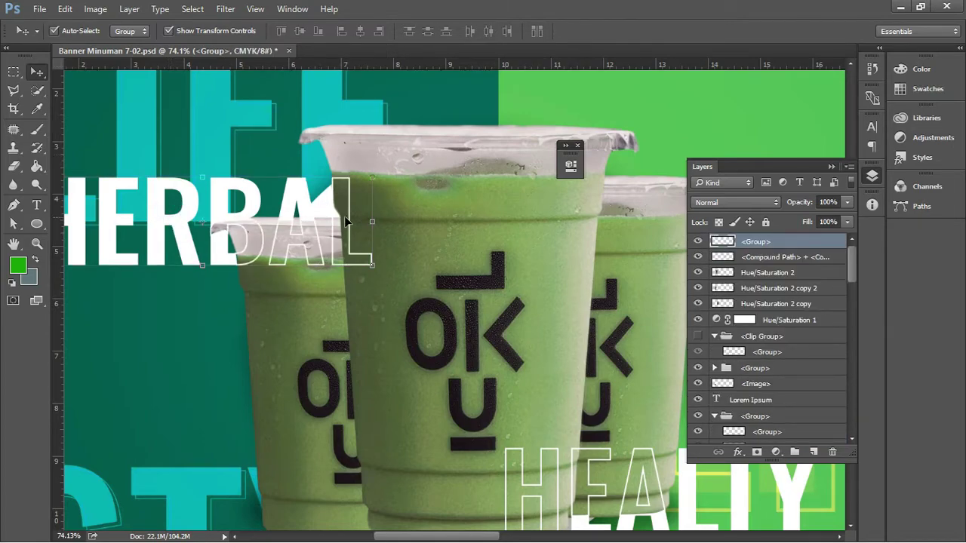
left_click(465, 175)
- Nudge the right rear cup slightly towards the large front cup
key("ctrl+minus")
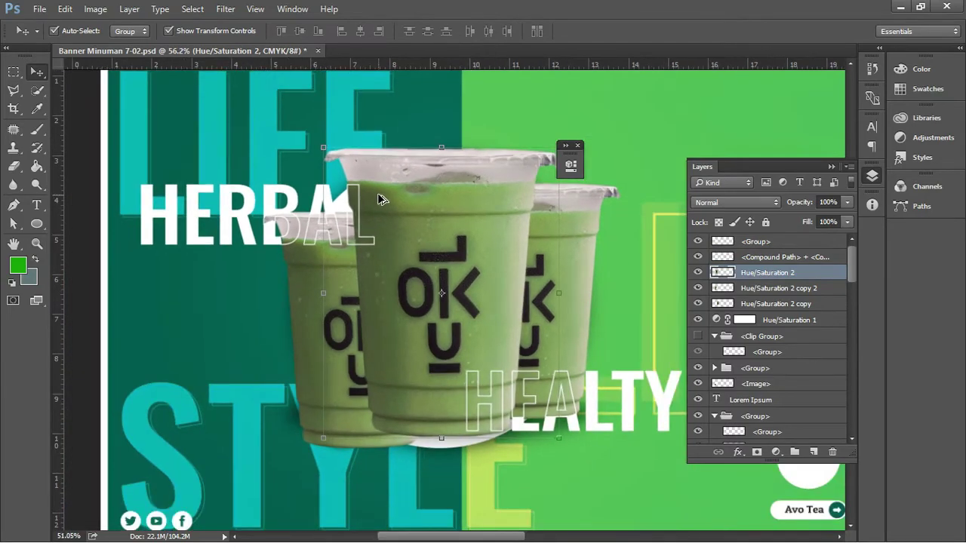
scroll(380, 198, "down", 2)
left_click_drag(556, 216, 544, 220)
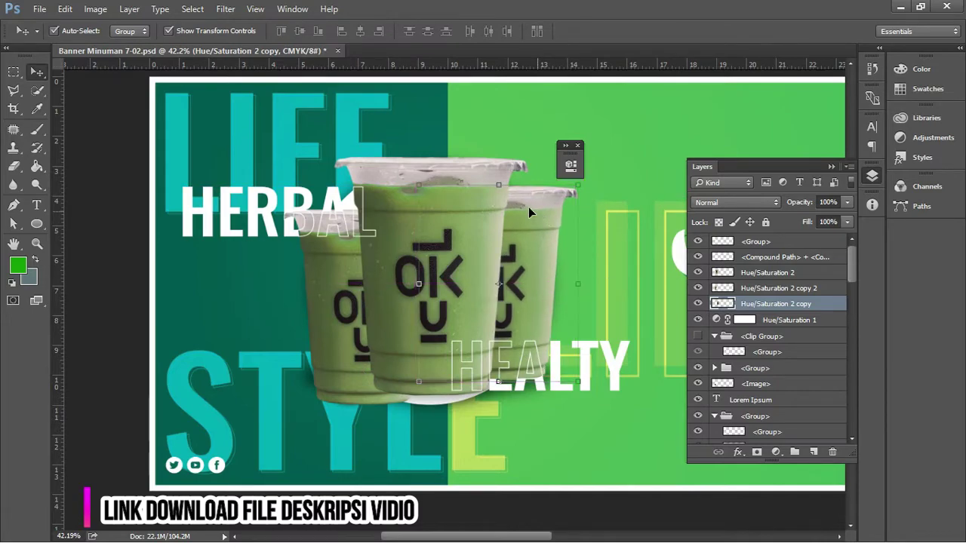
left_click(338, 337)
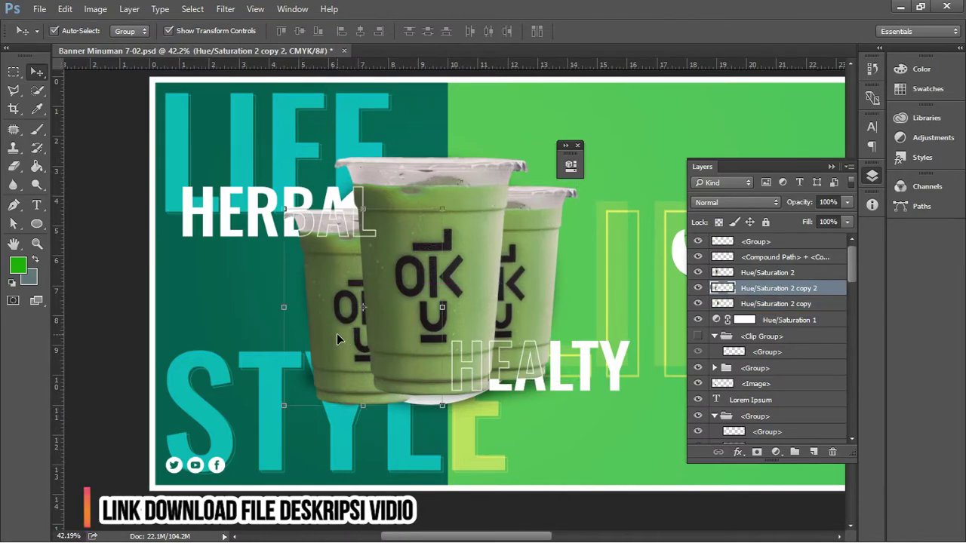
key("ctrl+t")
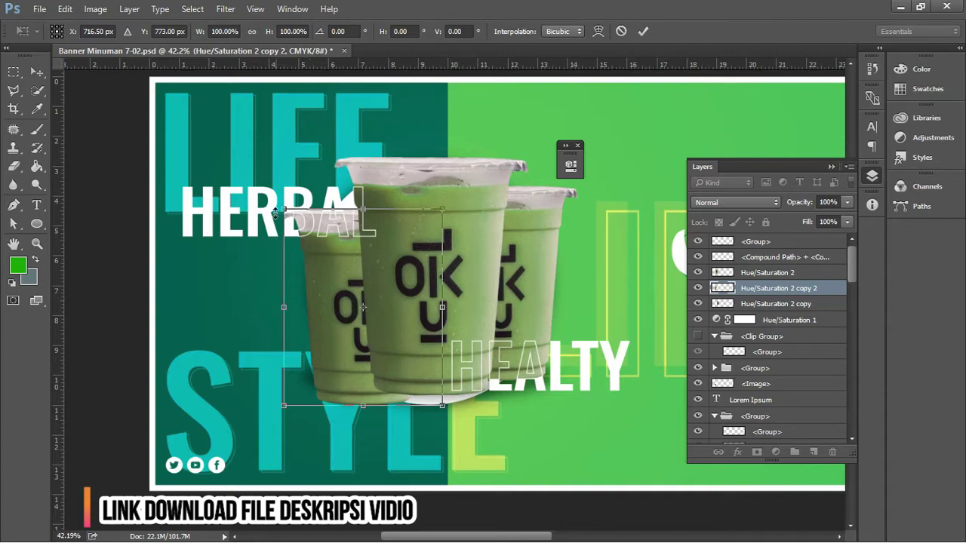
key("Return")
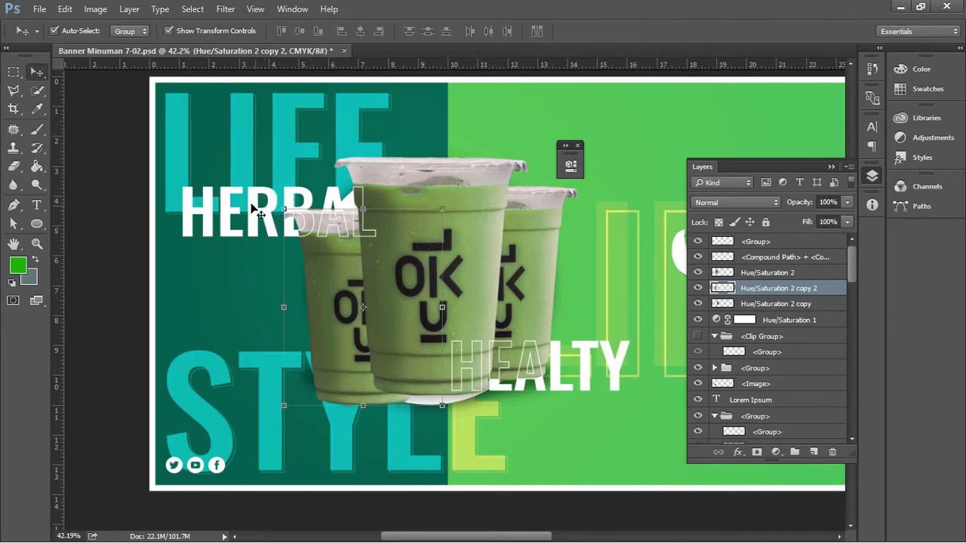
- Raise the left rear cup and the HERBAL lettering, fine-tuning the lettering's height where it overlaps the cups
left_click_drag(253, 205, 252, 177)
left_click_drag(325, 266, 325, 249)
left_click(264, 185)
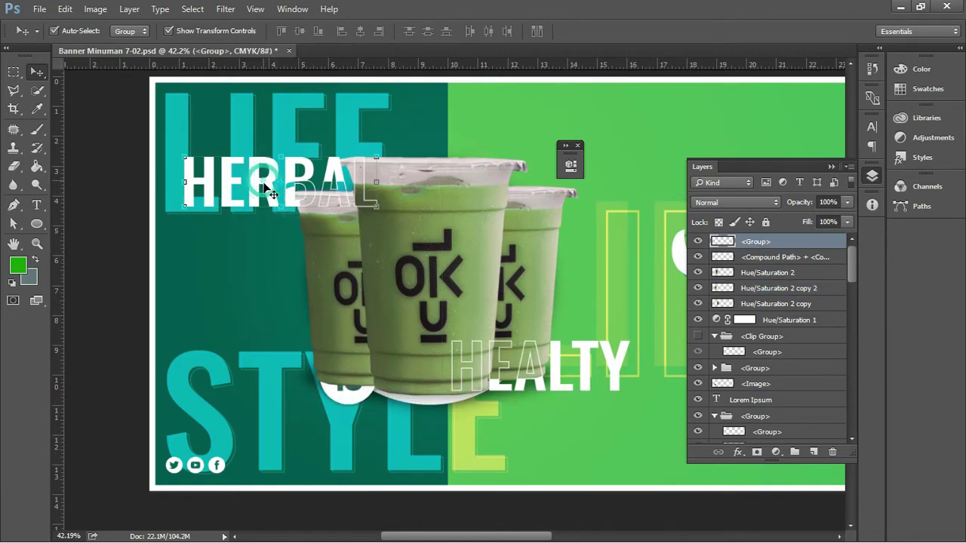
left_click_drag(265, 188, 266, 193)
scroll(266, 193, "up", 2)
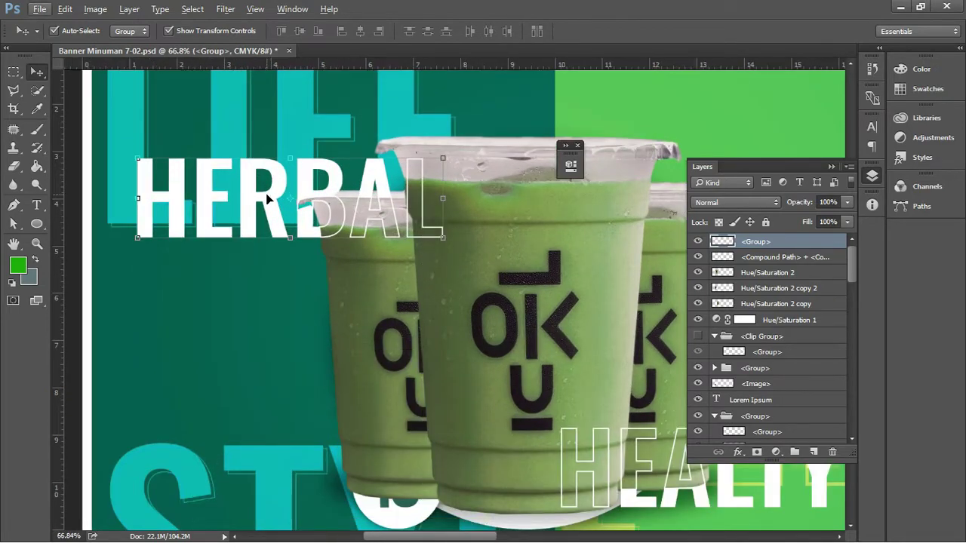
key("Up")
key("Up")
key("Up")
key("Up")
key("Up")
key("Up")
key("Up")
key("Up")
key("Up")
key("Up")
key("Up")
key("Up")
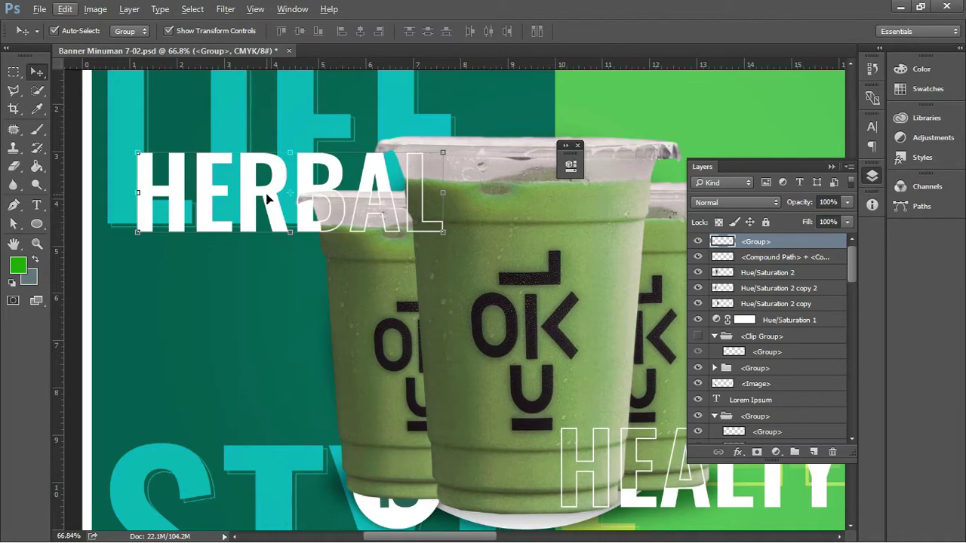
- Collapse the Layers panel and deselect the HERBAL lettering to view the whole banner unobstructed
key("ctrl+minus")
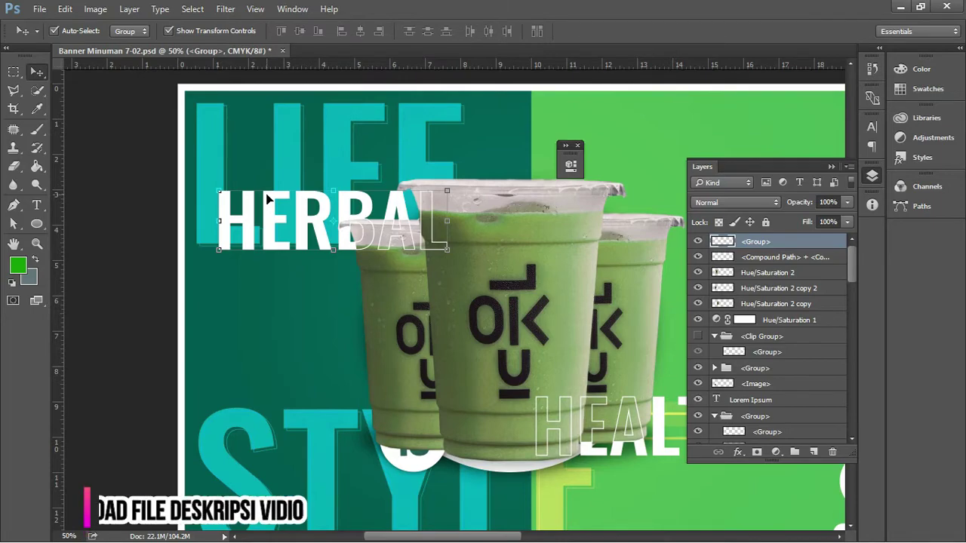
scroll(266, 193, "down", 3)
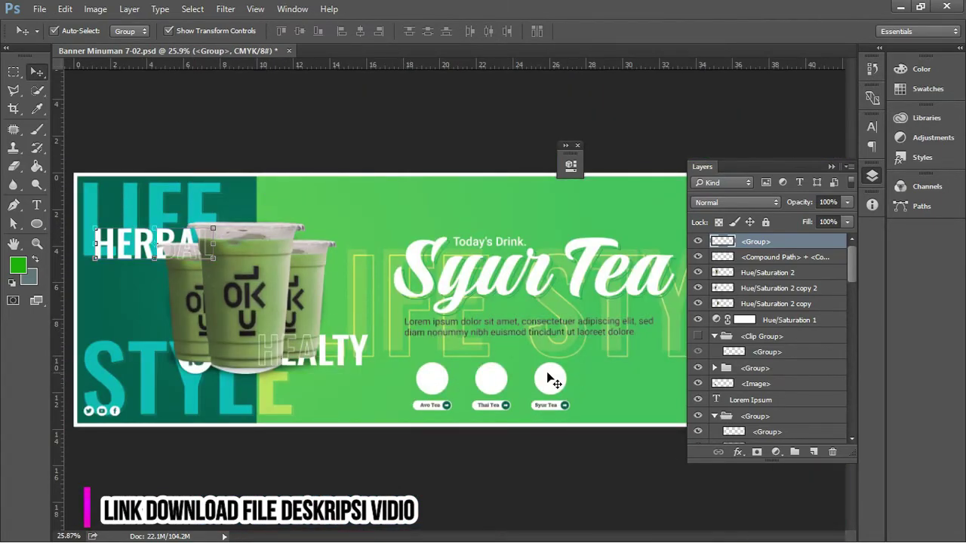
left_click(831, 166)
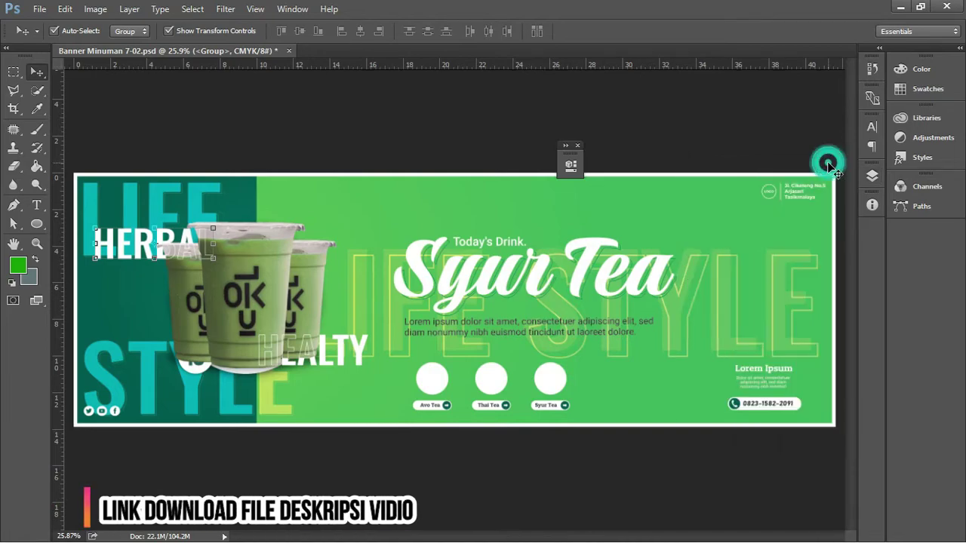
left_click(762, 153)
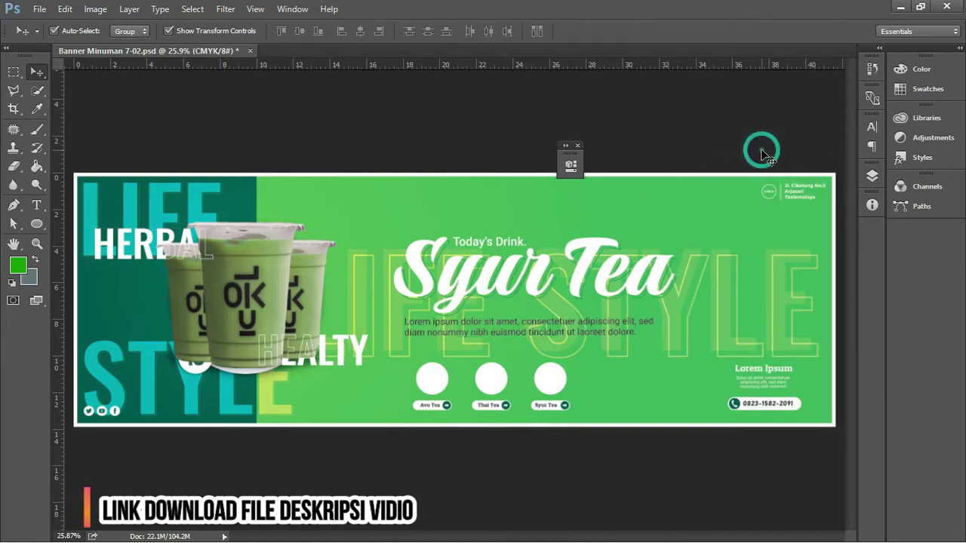
- Switch to File Explorer and open the CorelDRAW file Banner Minuman 8 CDR from the CDR folder of Banner Minuman 7
key("alt+Tab")
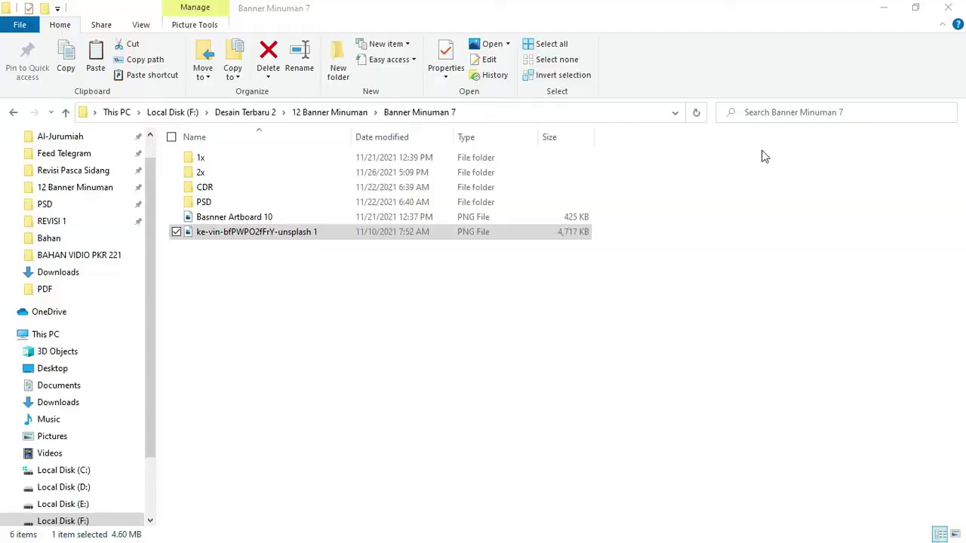
double_click(232, 190)
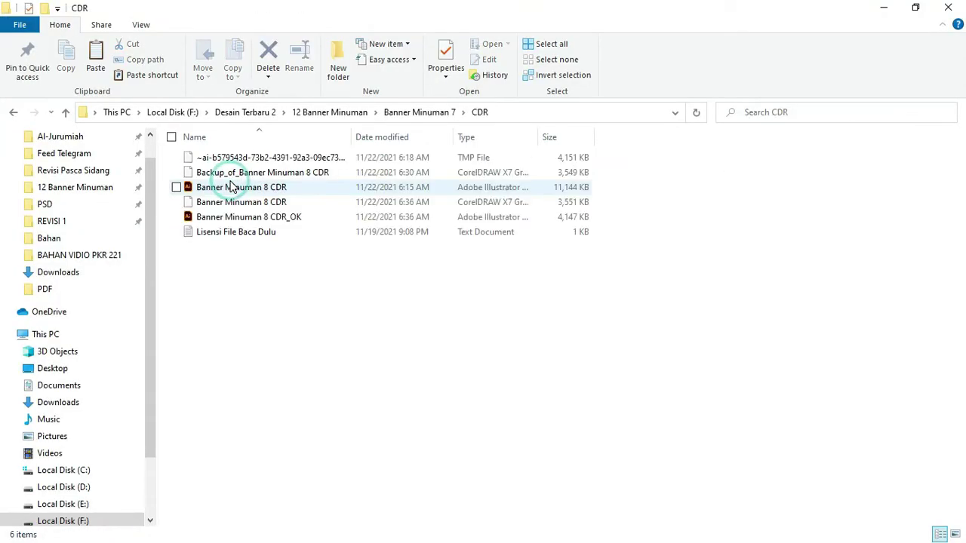
left_click(228, 208)
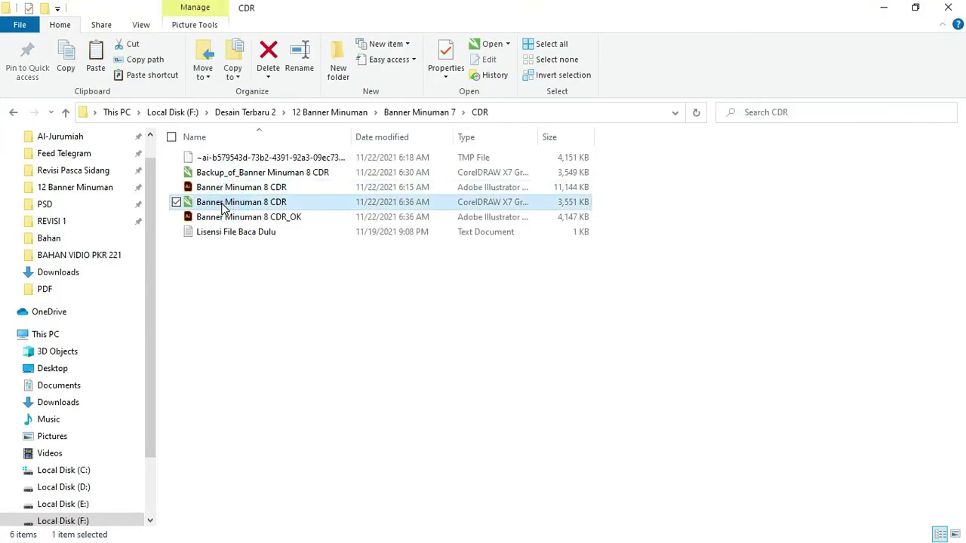
right_click(227, 203)
left_click(255, 202)
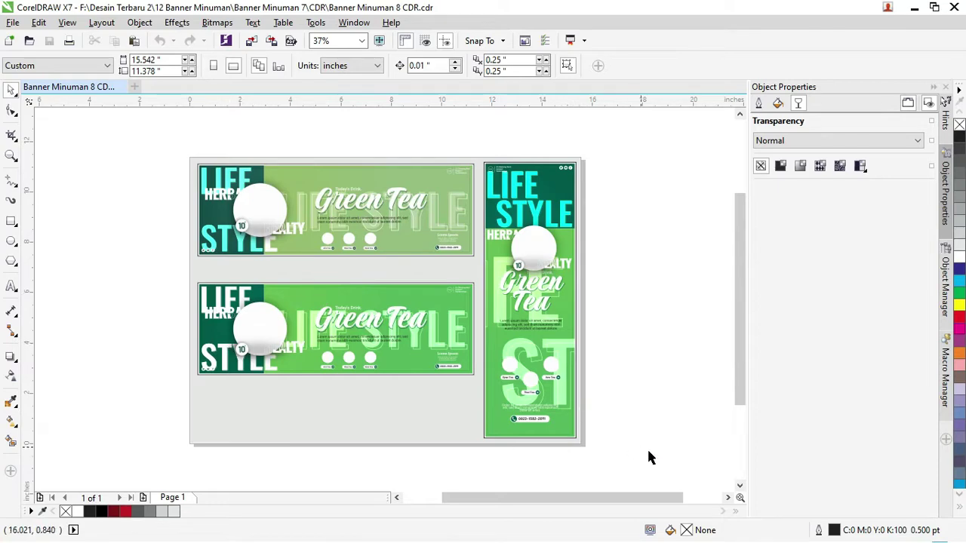
- Move the vertical banner off the page to its right and ungroup all objects in the upper banner's Green Tea title
left_click_drag(654, 461, 660, 167)
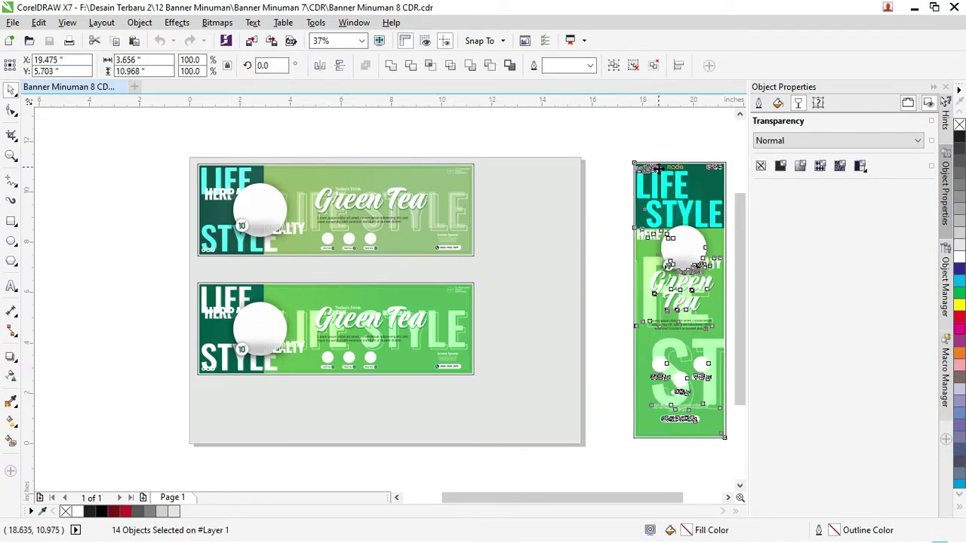
left_click(345, 198)
scroll(345, 199, "up", 5)
scroll(339, 196, "down", 4)
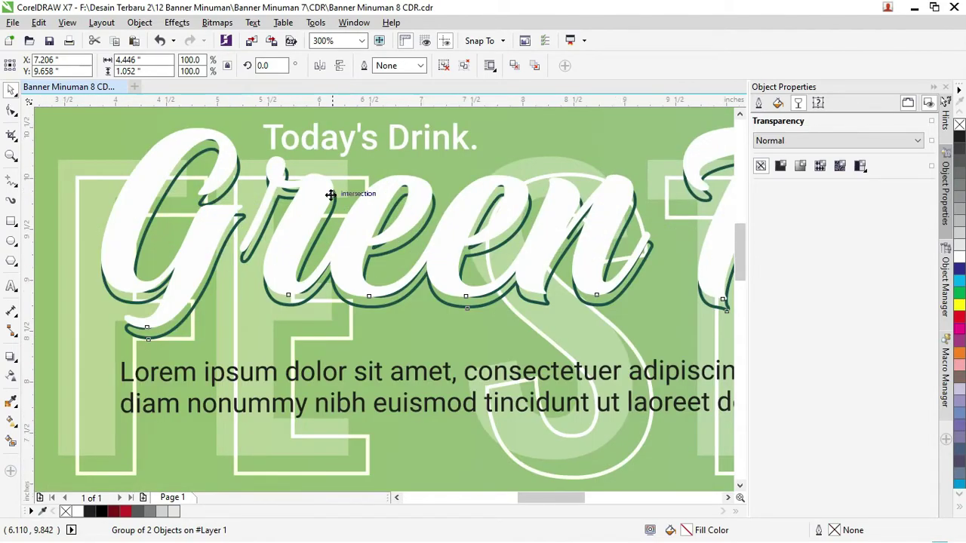
right_click(320, 195)
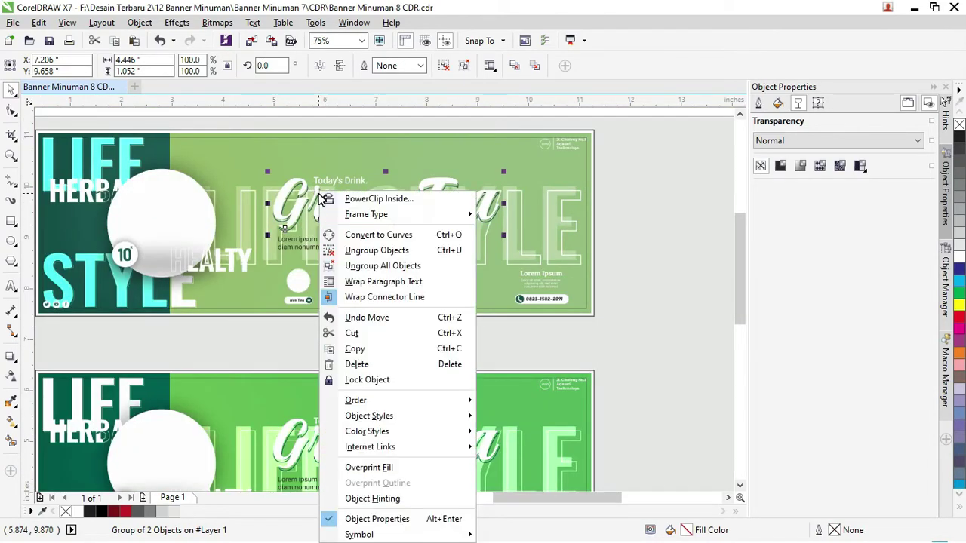
left_click(361, 265)
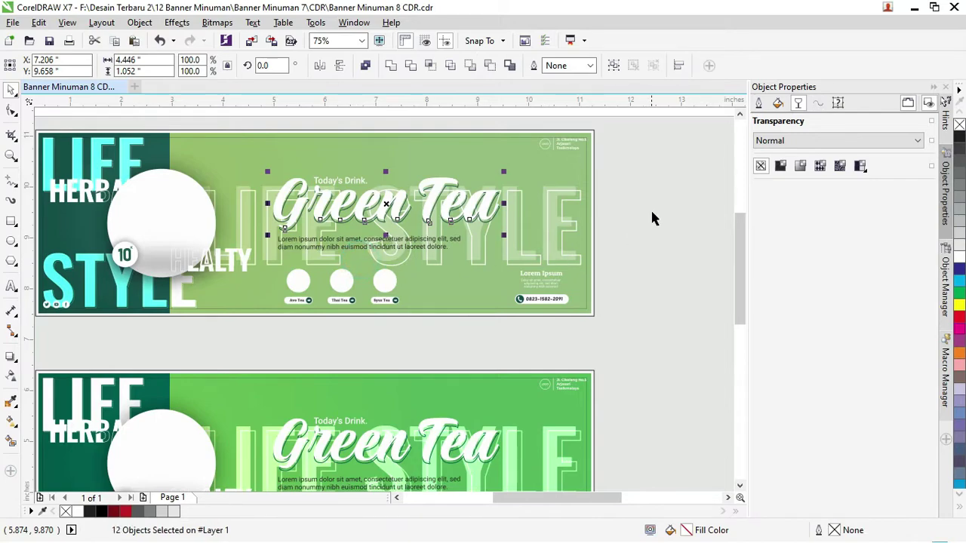
- Examine the curve nodes of the letter a in the upper banner's Green Tea title
left_click(490, 211)
scroll(494, 209, "up", 4)
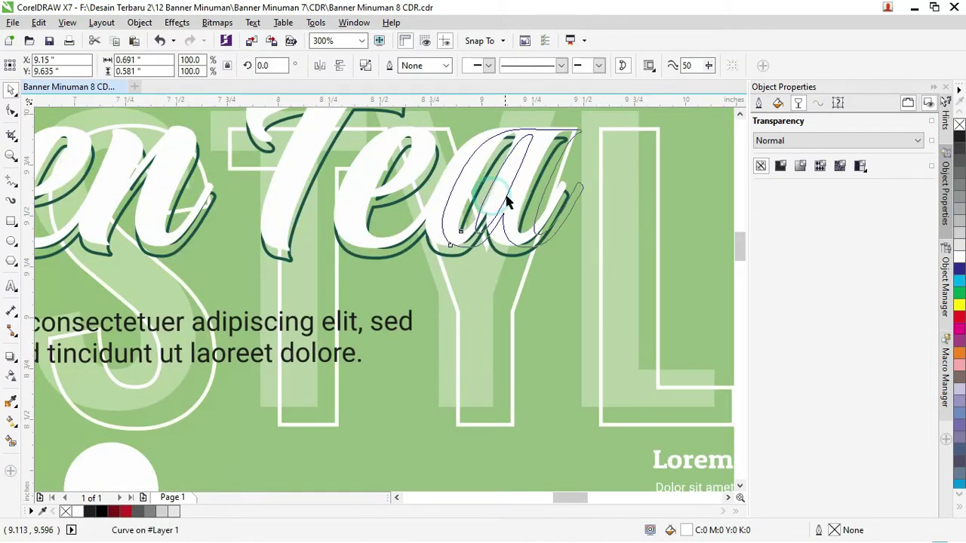
left_click(13, 113)
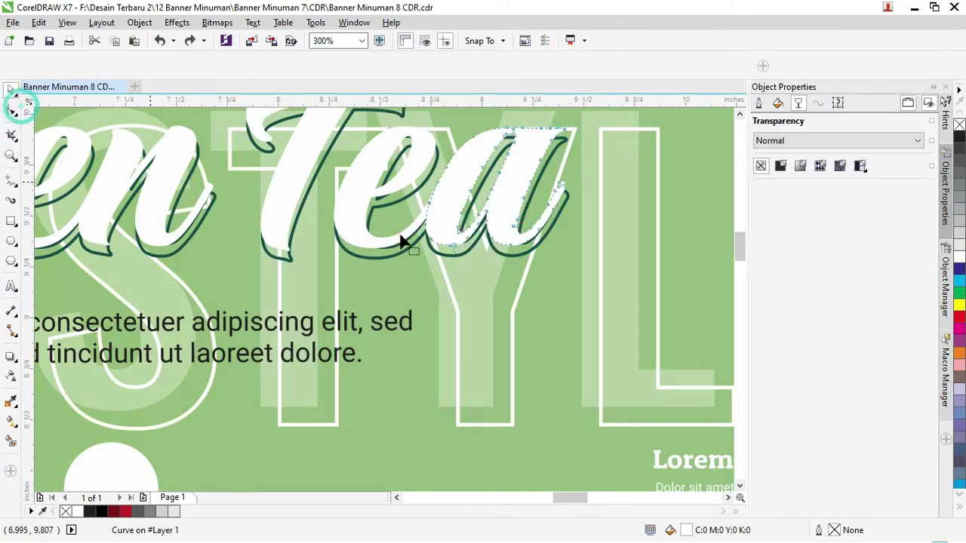
scroll(491, 222, "up", 4)
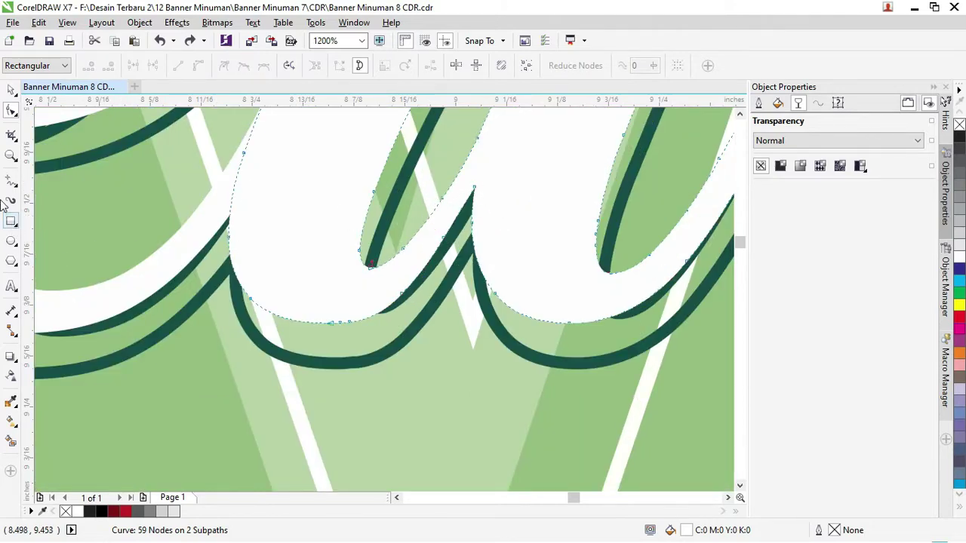
left_click(12, 90)
scroll(335, 259, "down", 8)
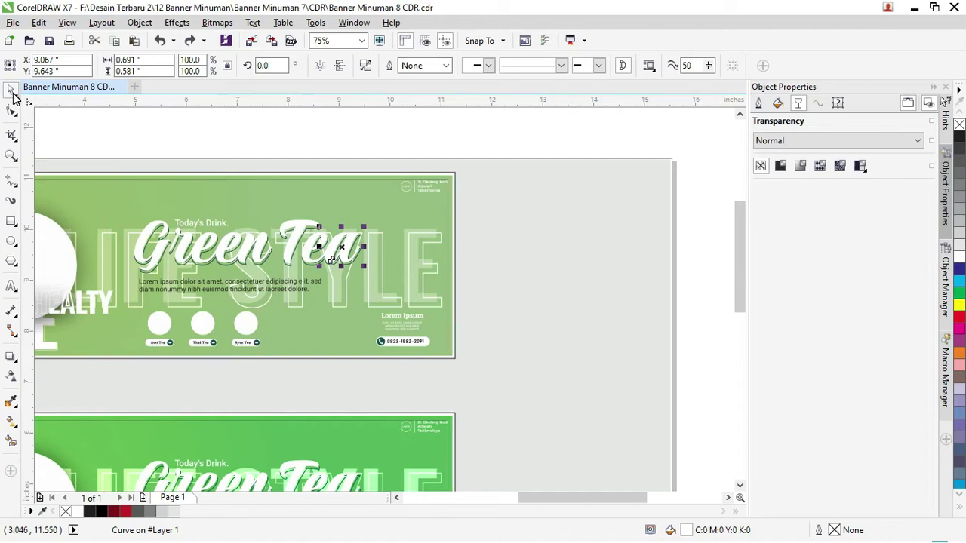
- Add the artistic text Syur Tea to the right of the upper banner and enlarge it to about 70 pt
left_click(12, 285)
left_click(479, 260)
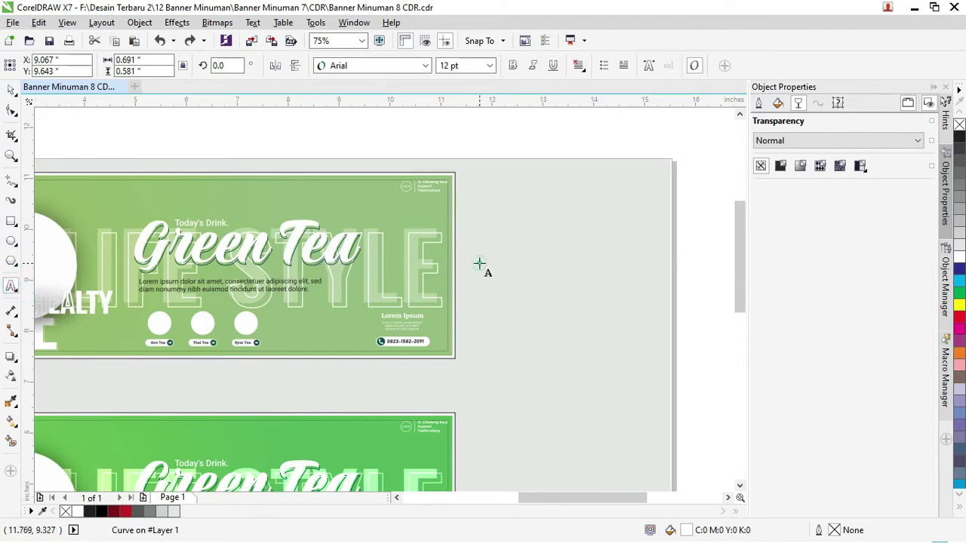
type("S")
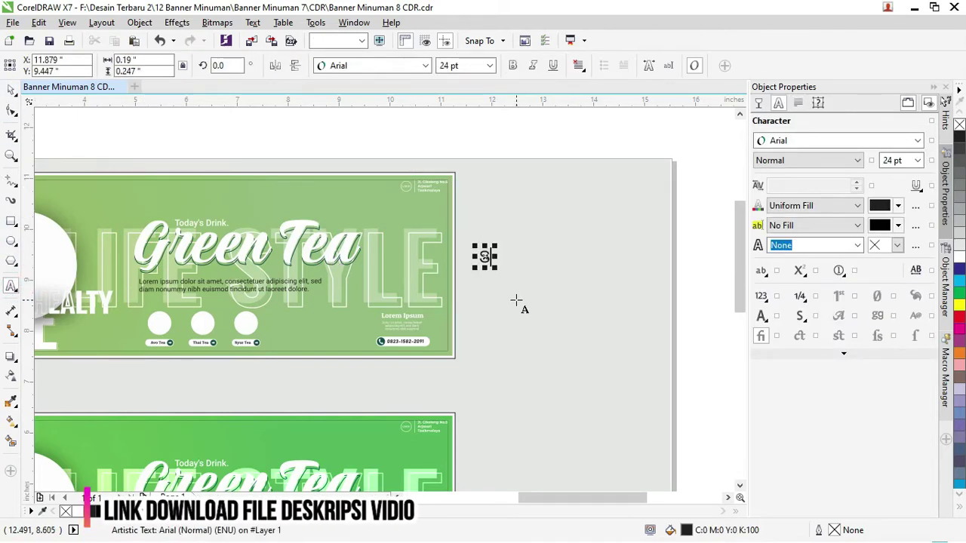
type("yurtea")
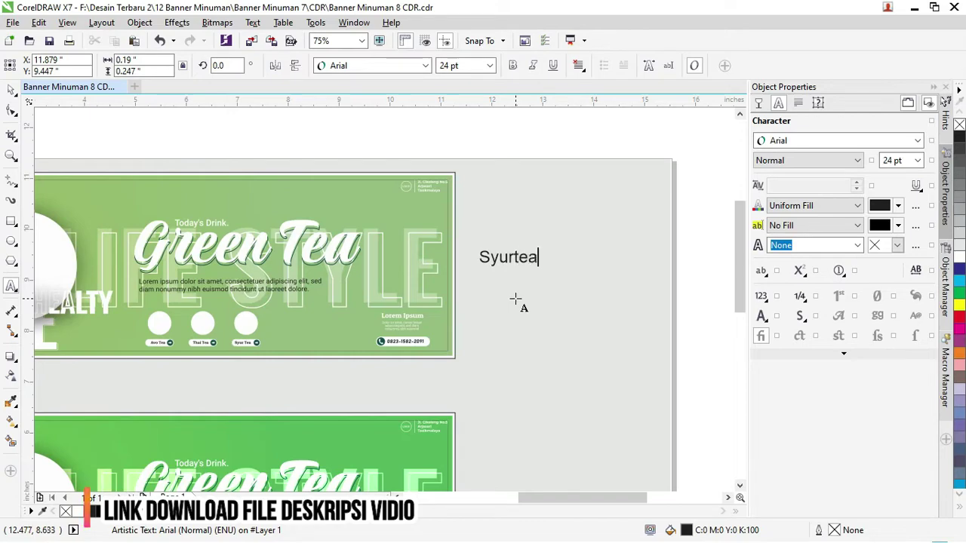
left_click(515, 257)
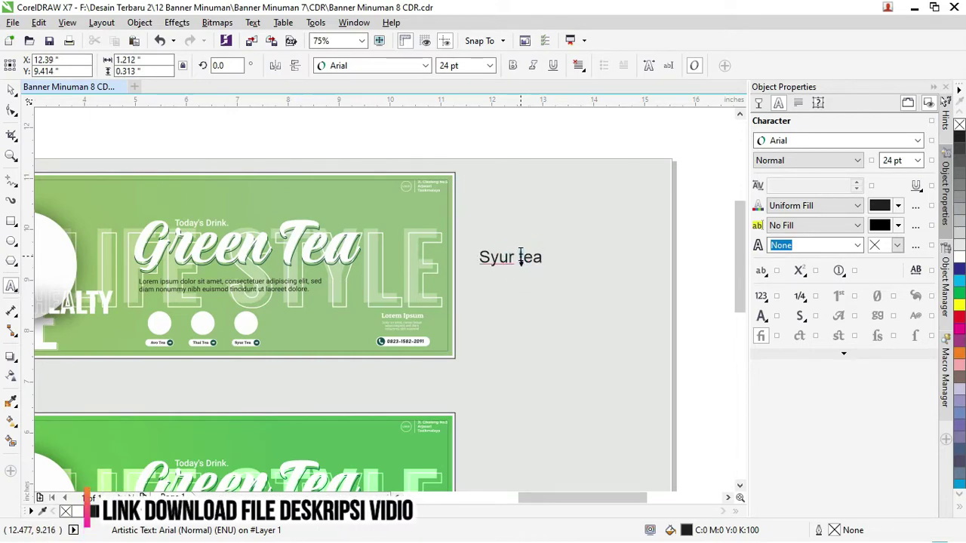
key("Delete")
type("T")
left_click(11, 89)
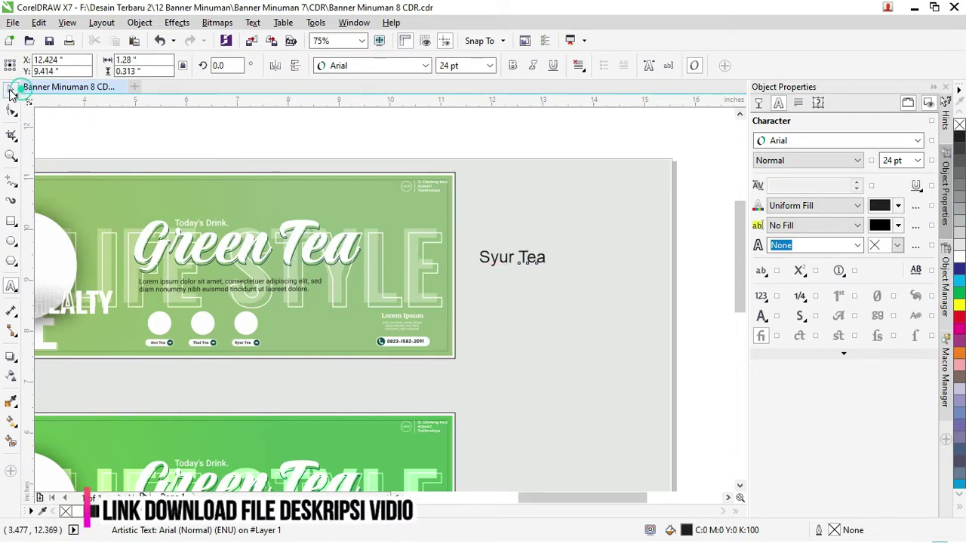
left_click_drag(552, 245, 679, 171)
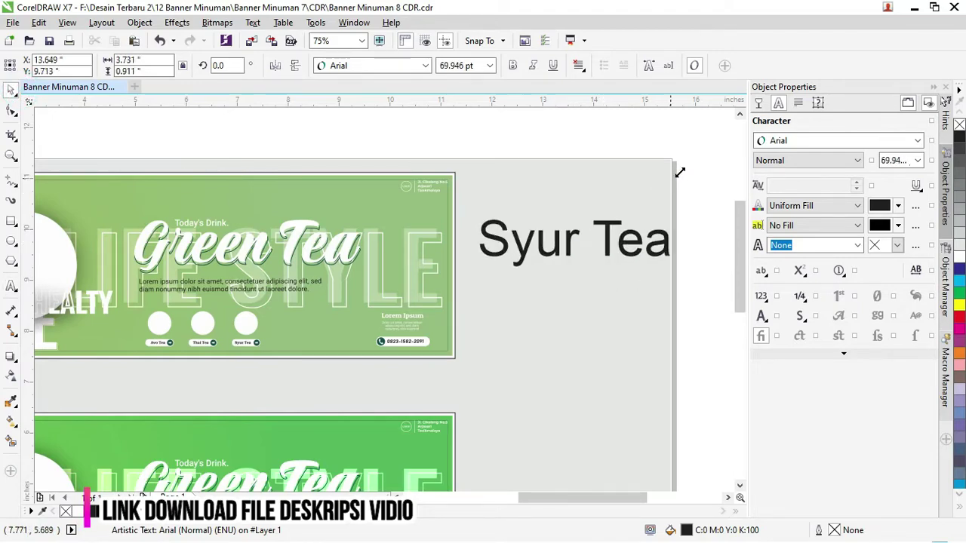
- Try to apply the Praise font to the Syur Tea text
left_click(426, 67)
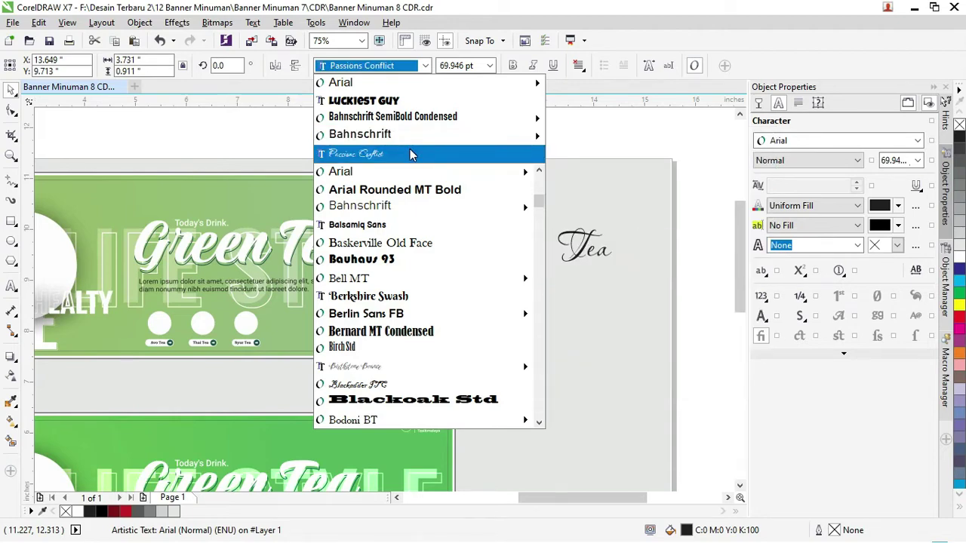
left_click(378, 83)
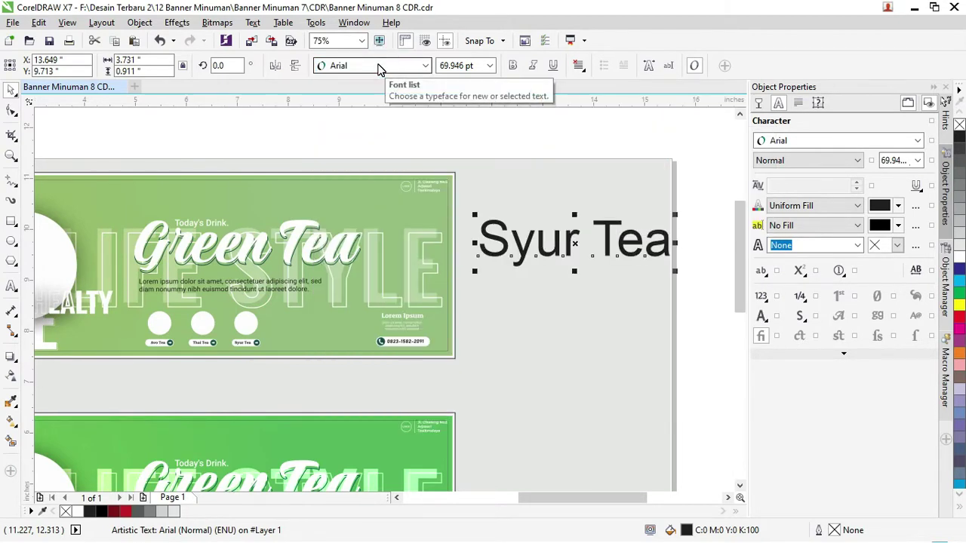
key("F10")
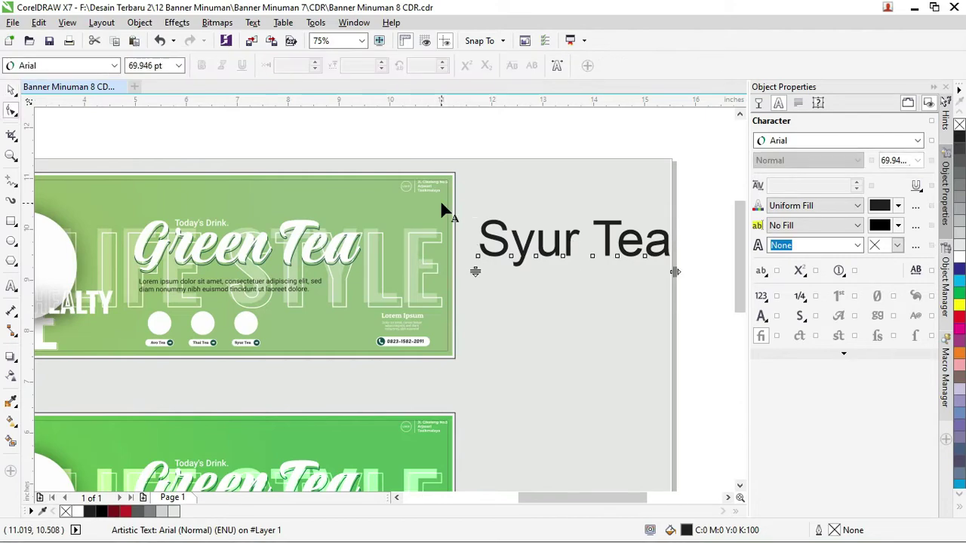
left_click(85, 66)
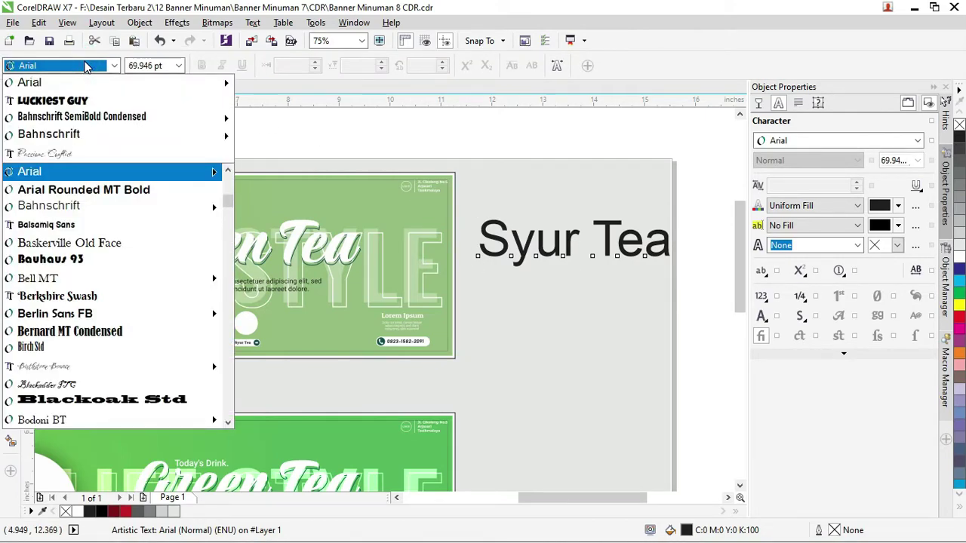
type("P")
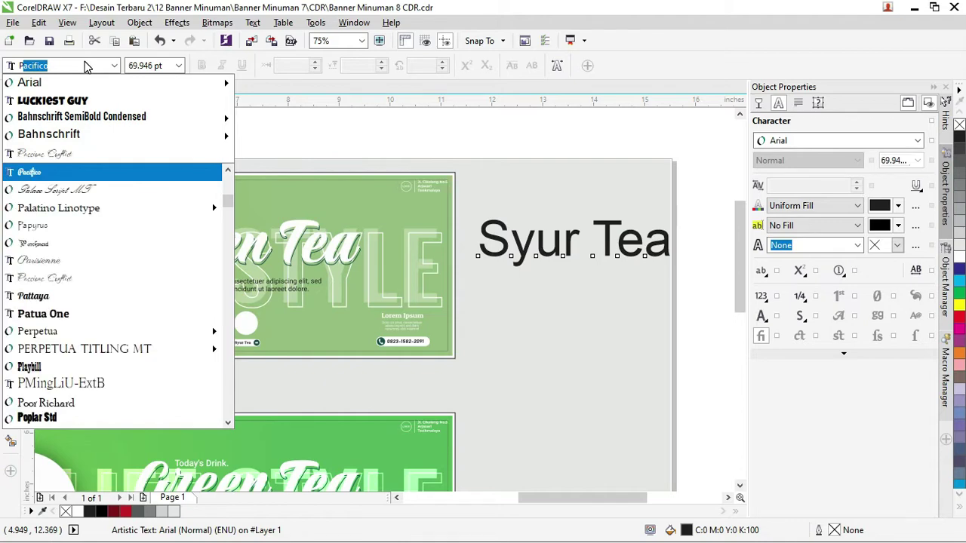
type("raise")
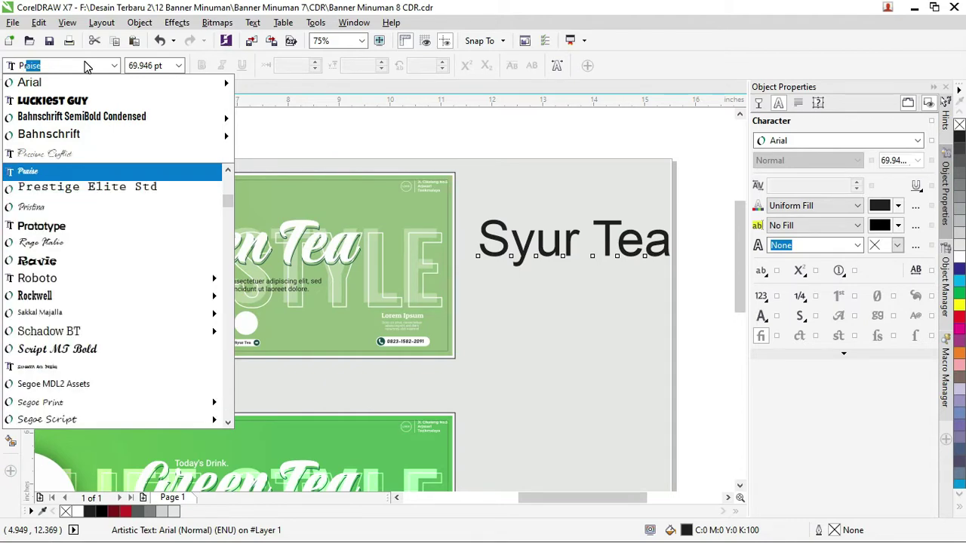
key("Escape")
left_click(88, 68)
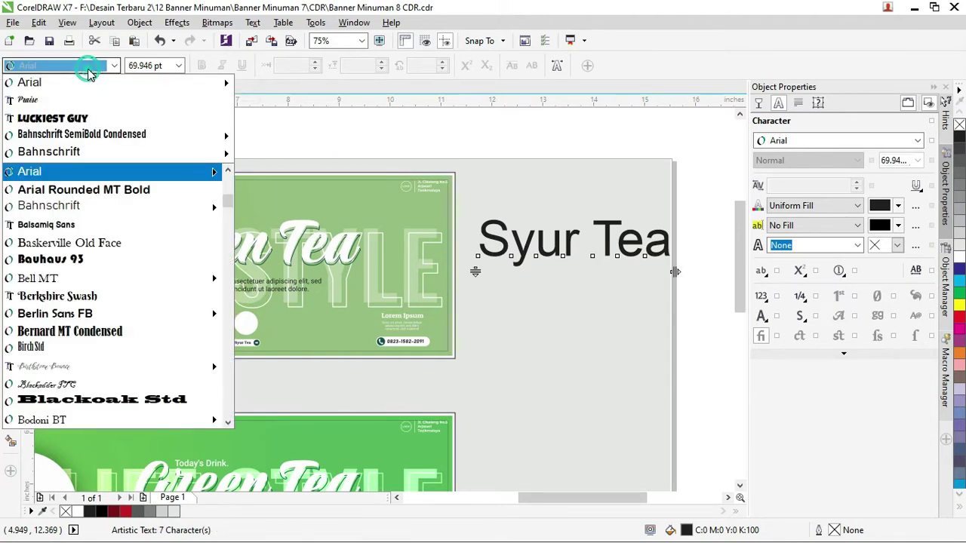
mouse_move(192, 177)
key("Escape")
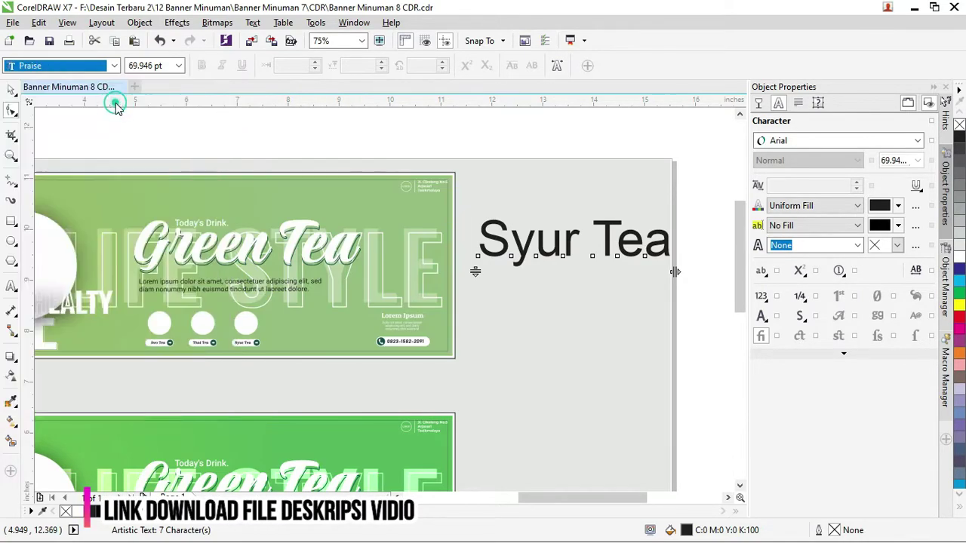
left_click(549, 246)
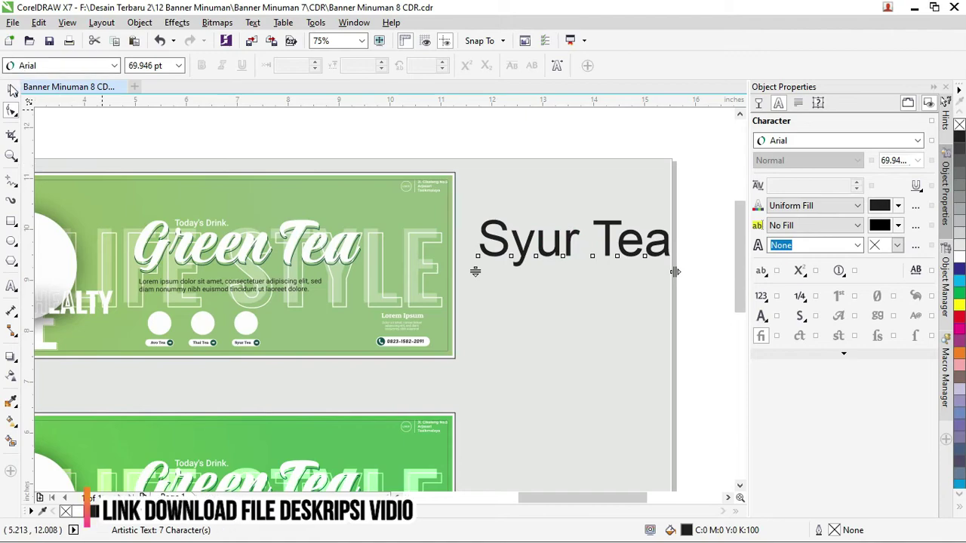
- Set all of the Syur Tea text in the Praise font and enlarge it to about 110 pt
left_click(12, 89)
double_click(524, 249)
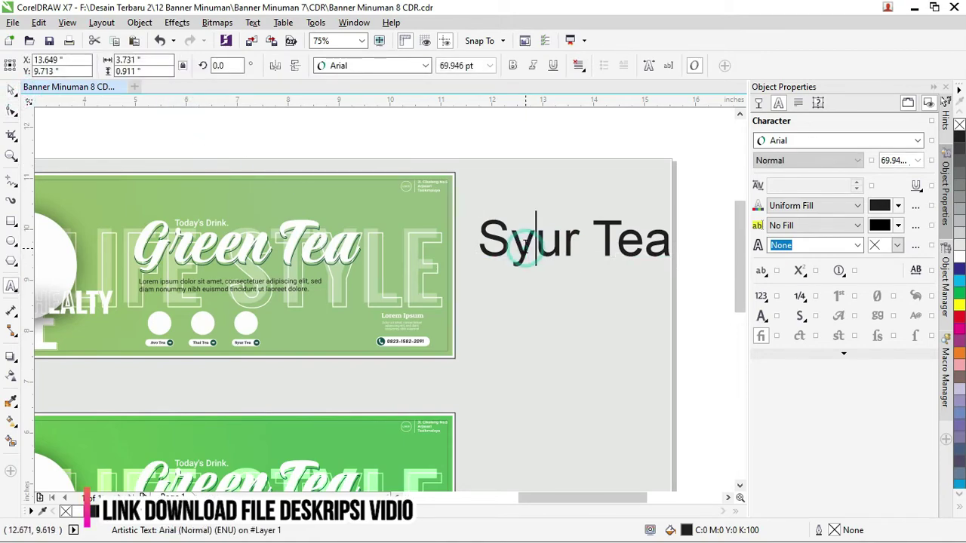
key("ctrl+a")
left_click(425, 66)
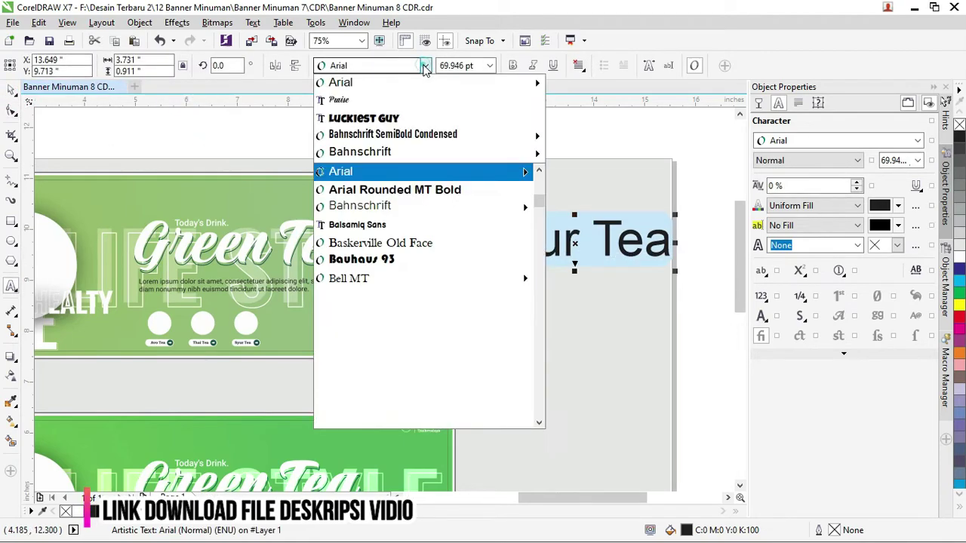
left_click(410, 97)
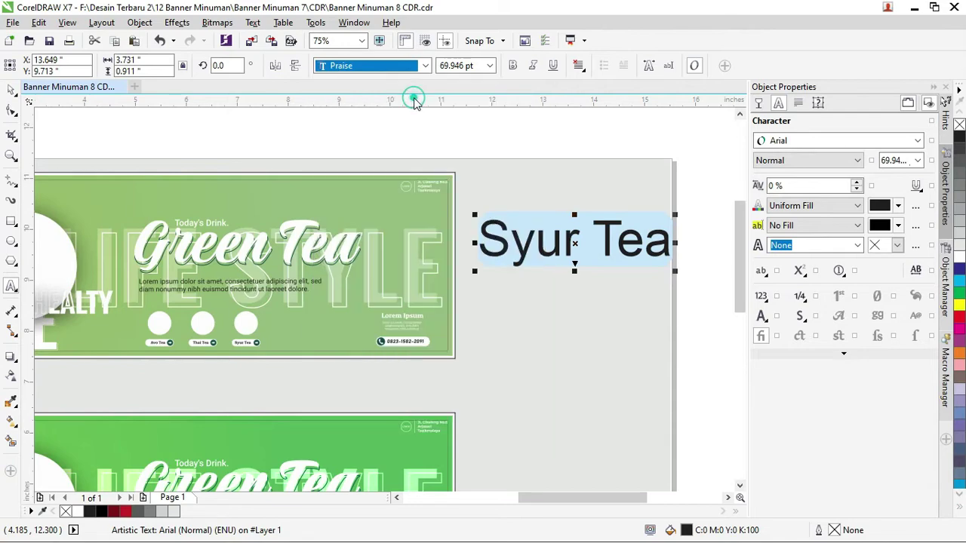
left_click(12, 89)
left_click_drag(625, 221, 704, 198)
- Move all objects of the upper banner's Green Tea title off the banner, above the Syur Tea text
left_click(286, 239)
left_click(286, 240, "ctrl")
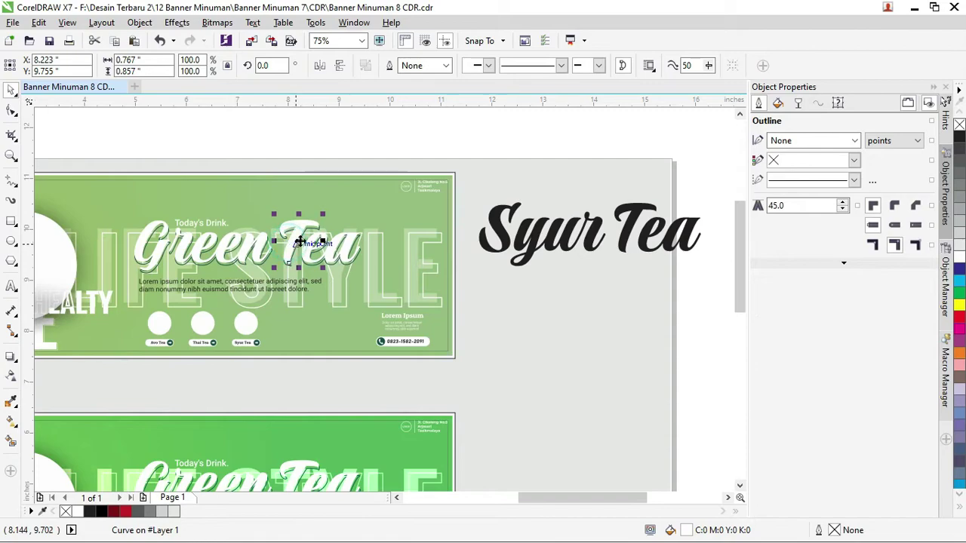
left_click_drag(287, 239, 111, 278)
key("ctrl+z")
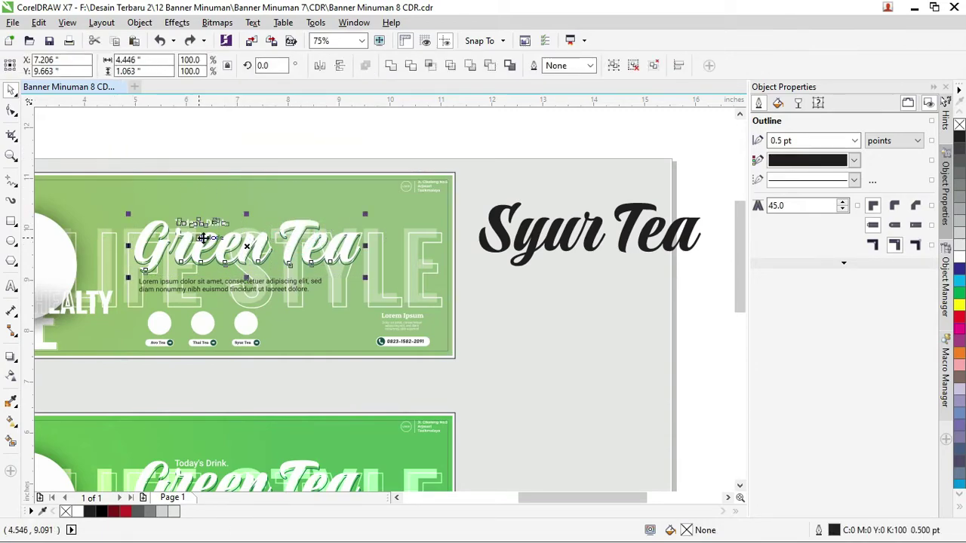
scroll(226, 219, "up", 4)
scroll(232, 218, "down", 1)
scroll(231, 218, "down", 4)
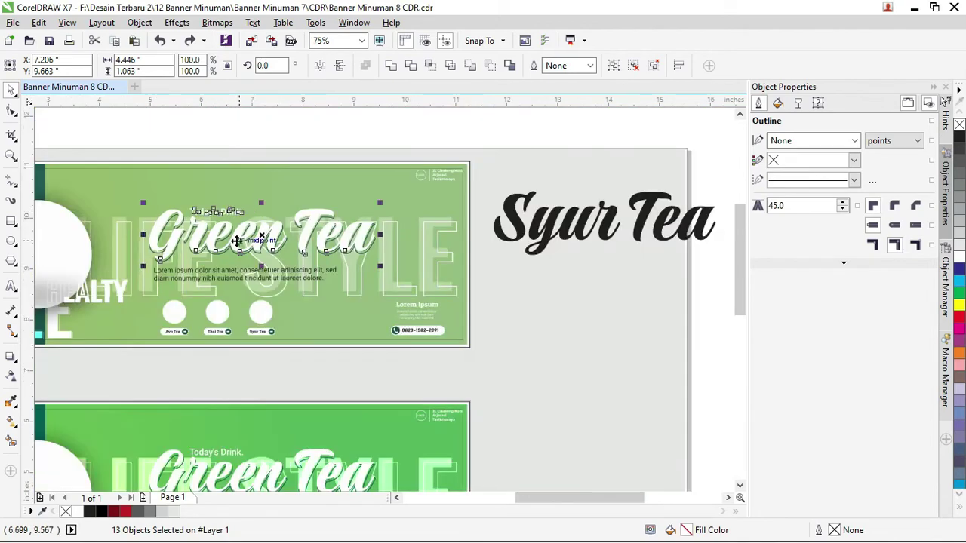
left_click_drag(234, 242, 596, 164)
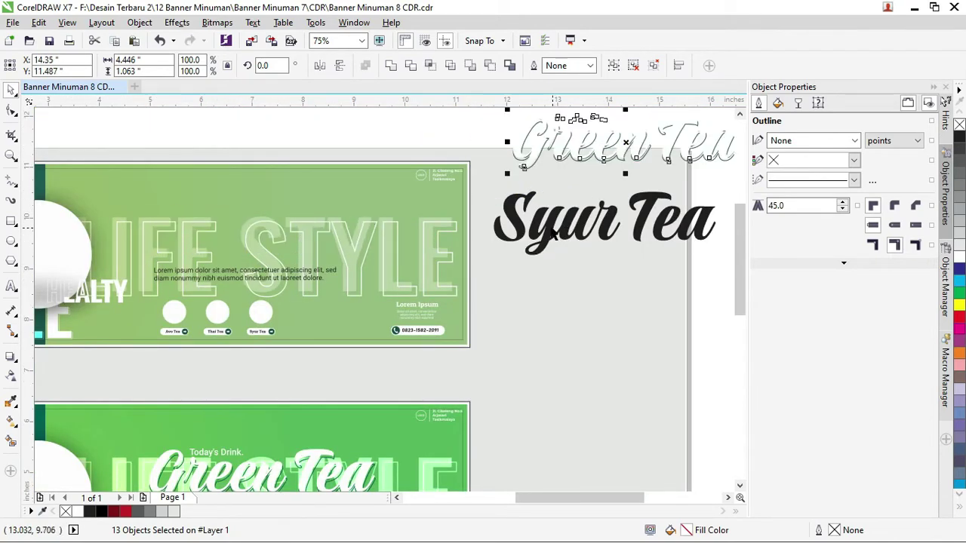
- Place the Syur Tea text in the upper banner's title area and fill it with white
left_click_drag(554, 227, 189, 232)
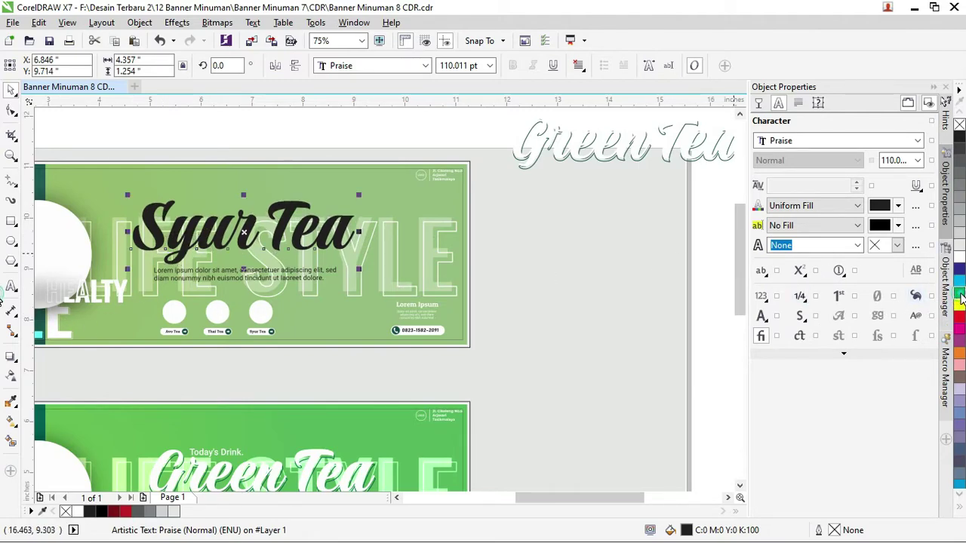
left_click(960, 297)
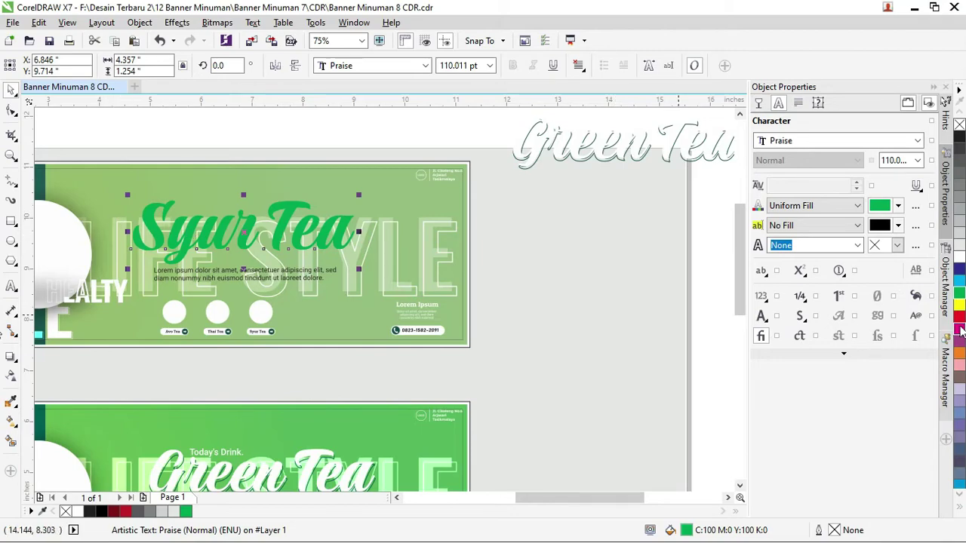
left_click(960, 257)
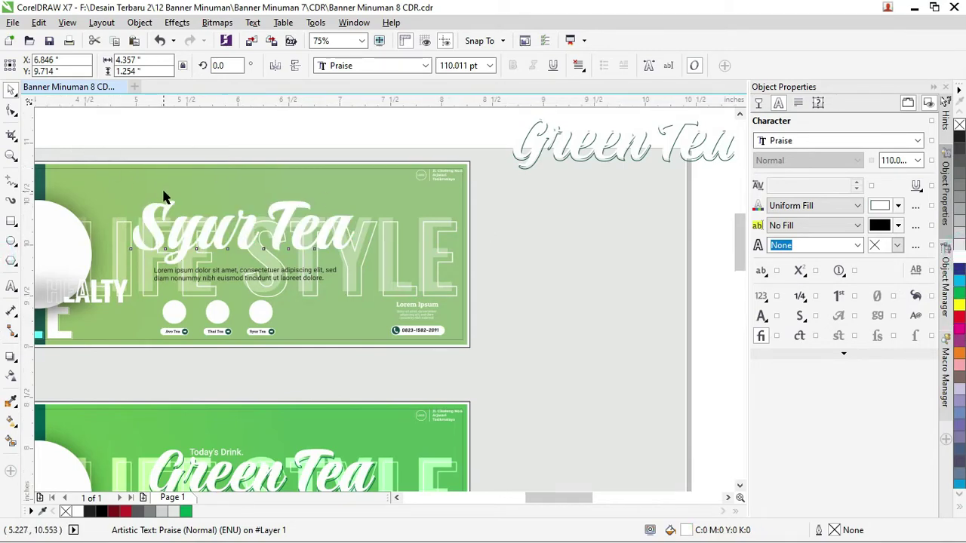
- Duplicate the Syur Tea text slightly down and to the right, giving the copy a green outline and no fill
scroll(166, 198, "up", 2)
left_click_drag(191, 259, 198, 261)
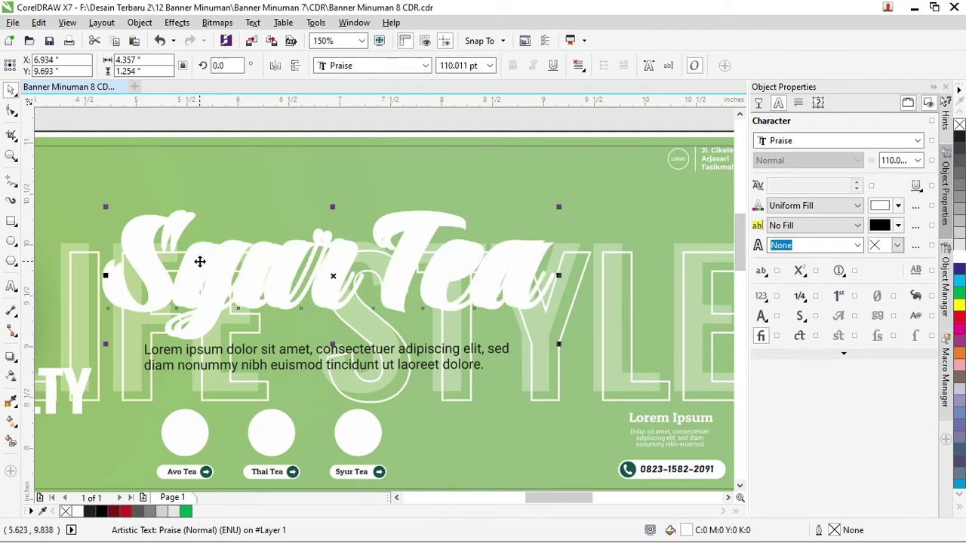
right_click(959, 295)
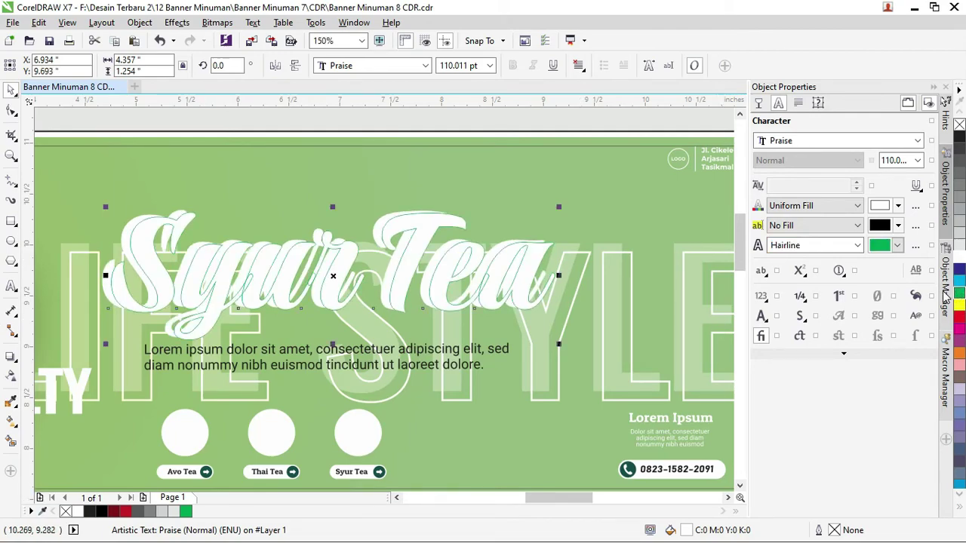
left_click(959, 124)
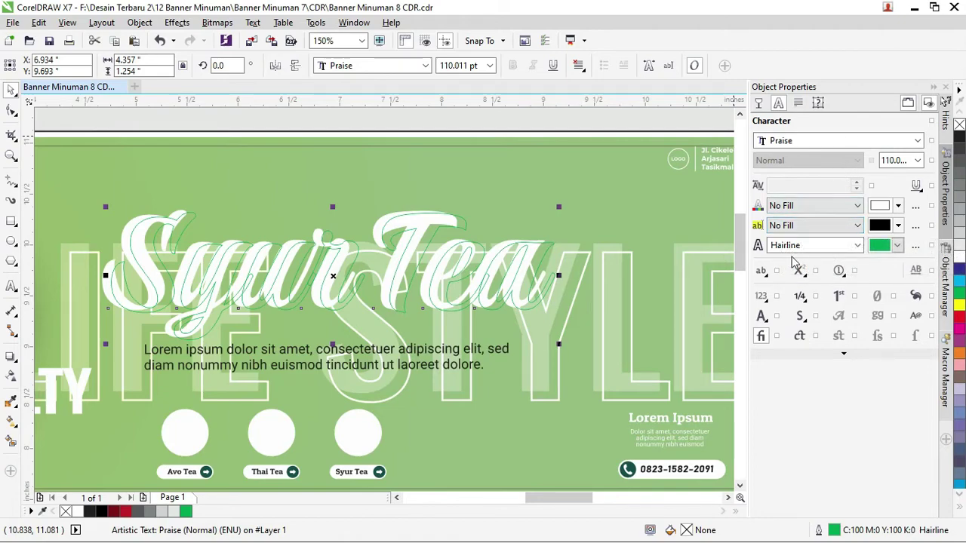
- Set the green outline width of the Syur Tea copy to 1.0 pt
left_click(858, 356)
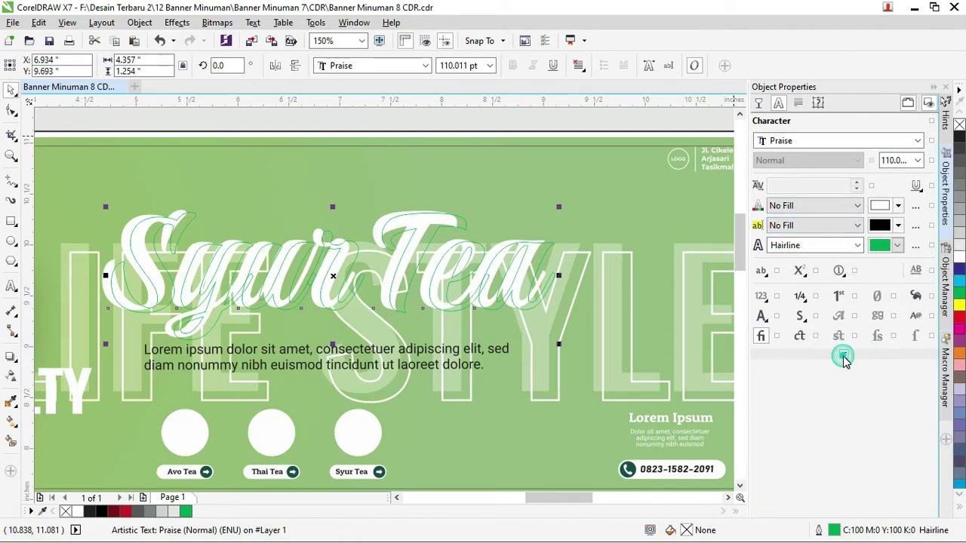
left_click(858, 247)
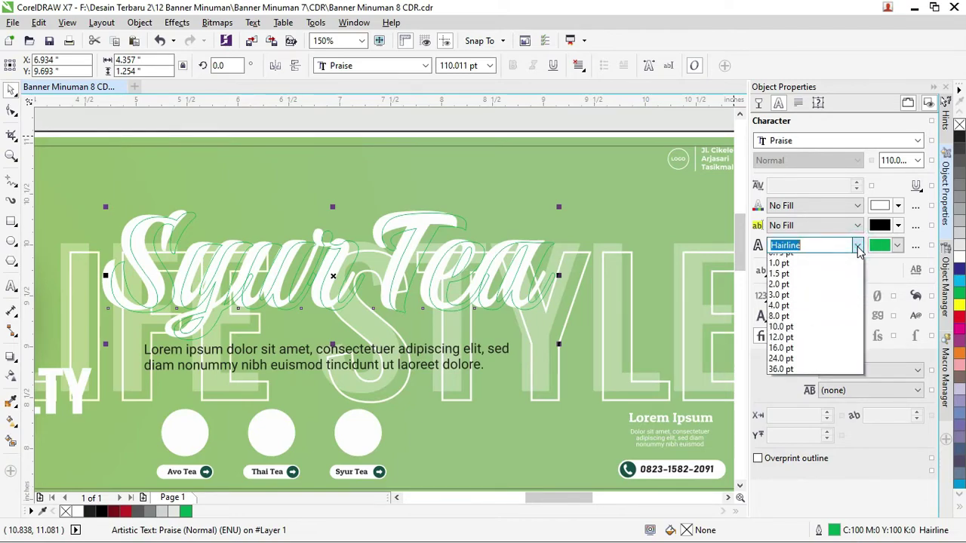
left_click(819, 355)
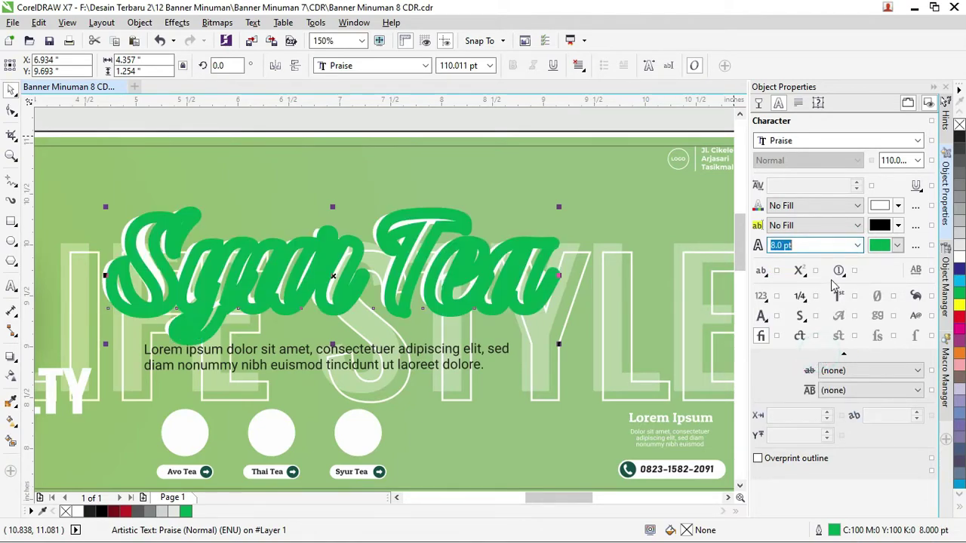
left_click(858, 247)
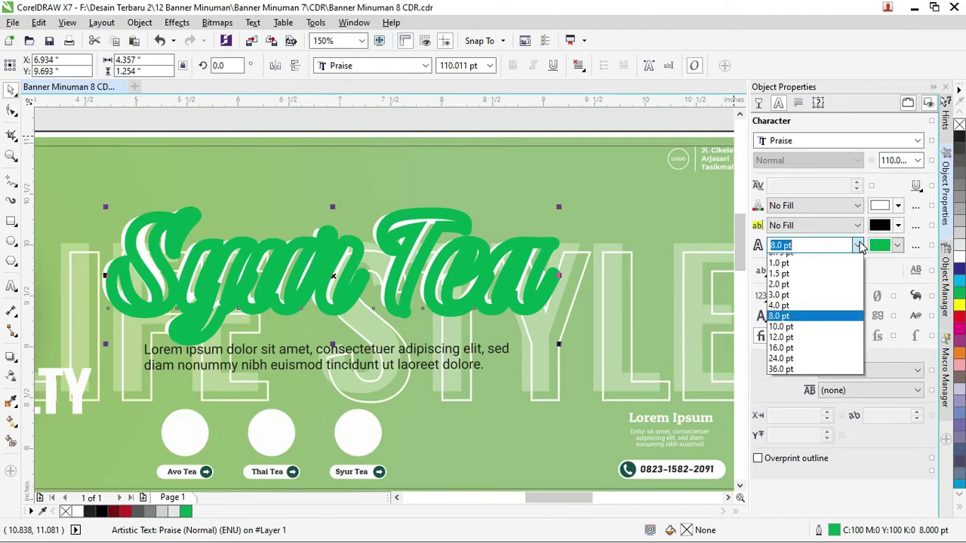
left_click(806, 345)
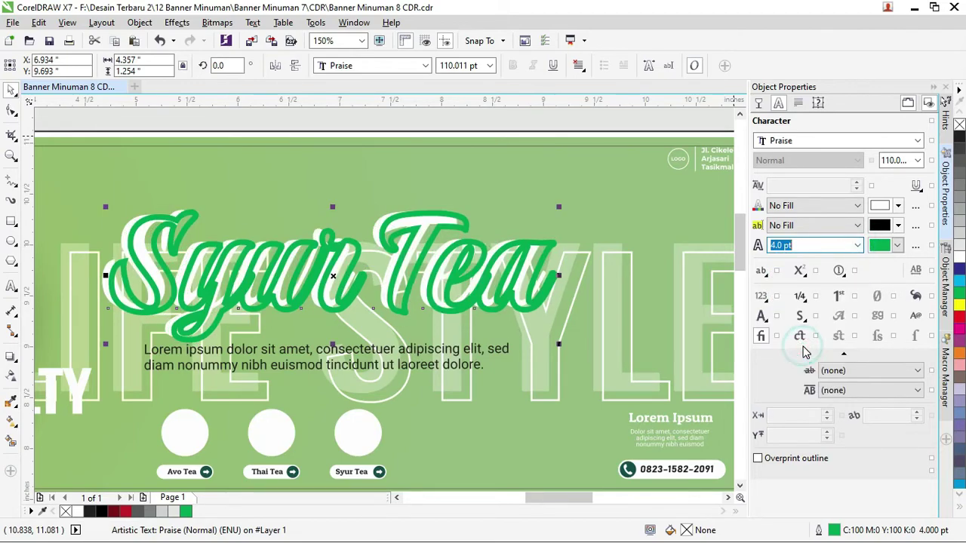
left_click(857, 245)
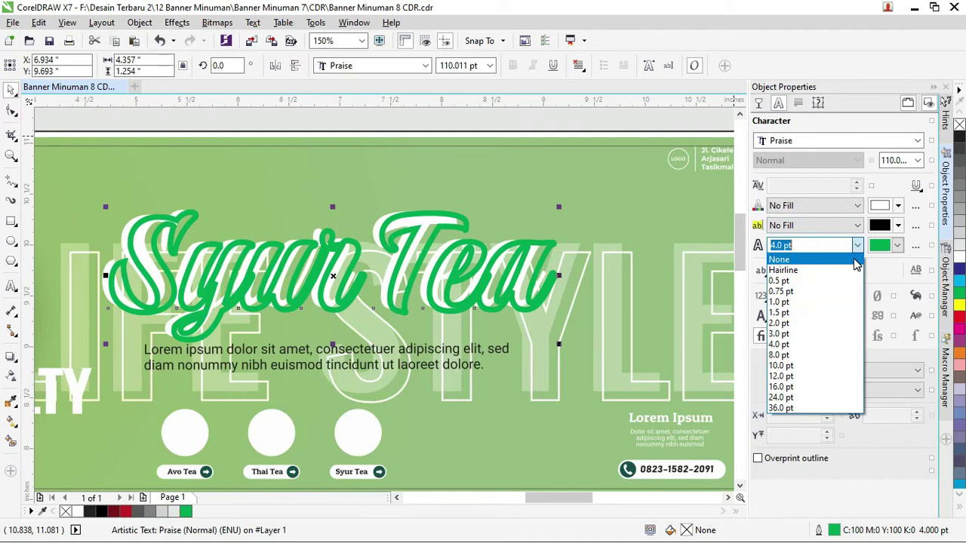
left_click(819, 302)
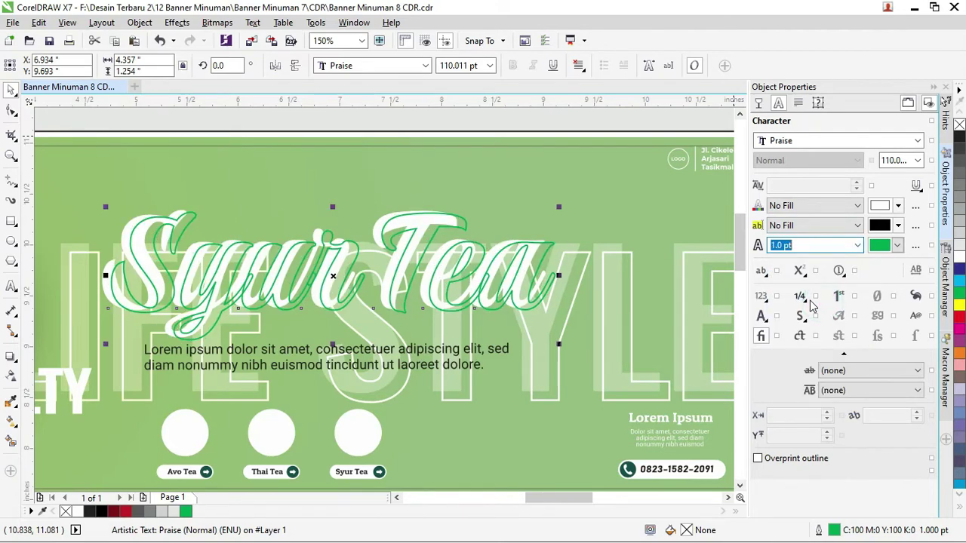
- Bring the white Syur Tea text in front of its green outlined copy and deselect it
left_click(350, 189)
scroll(129, 214, "up", 2)
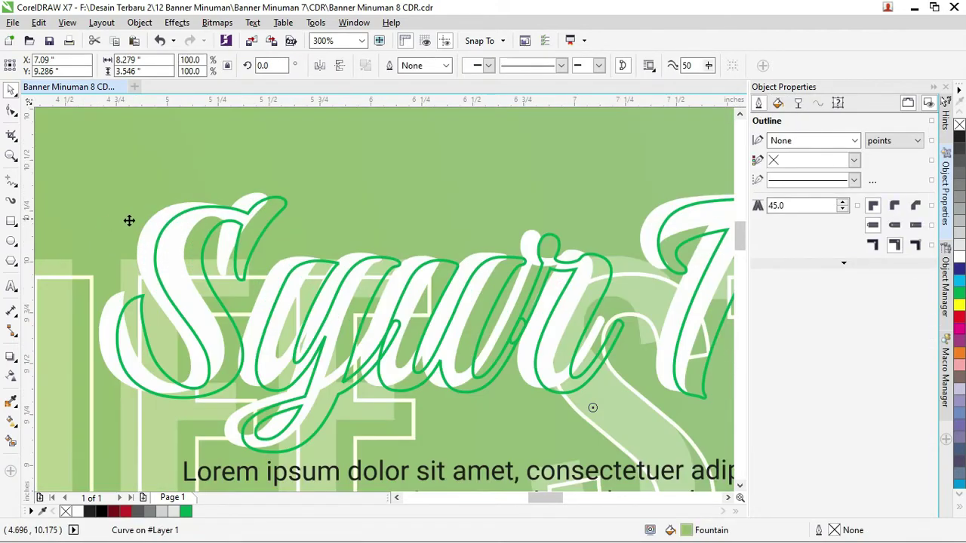
left_click(143, 229)
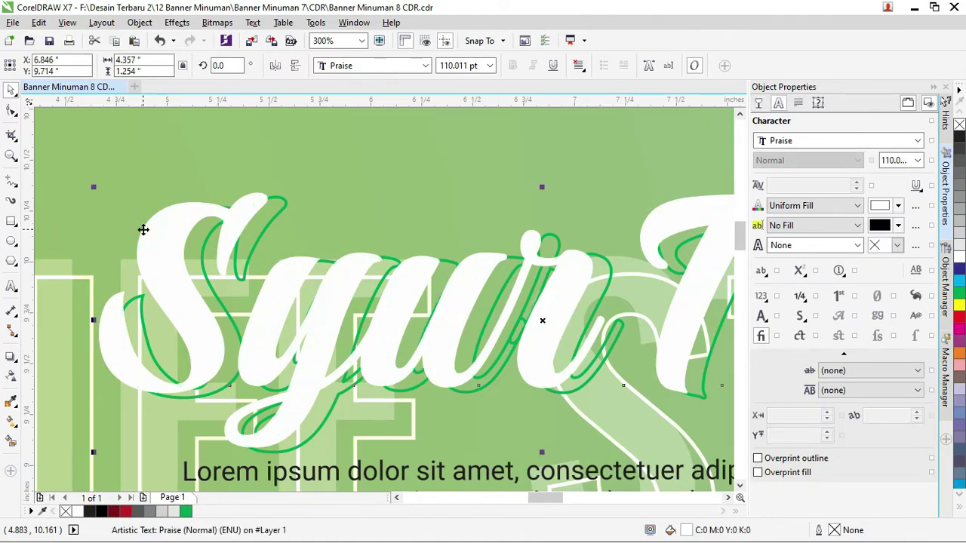
scroll(144, 229, "down", 3)
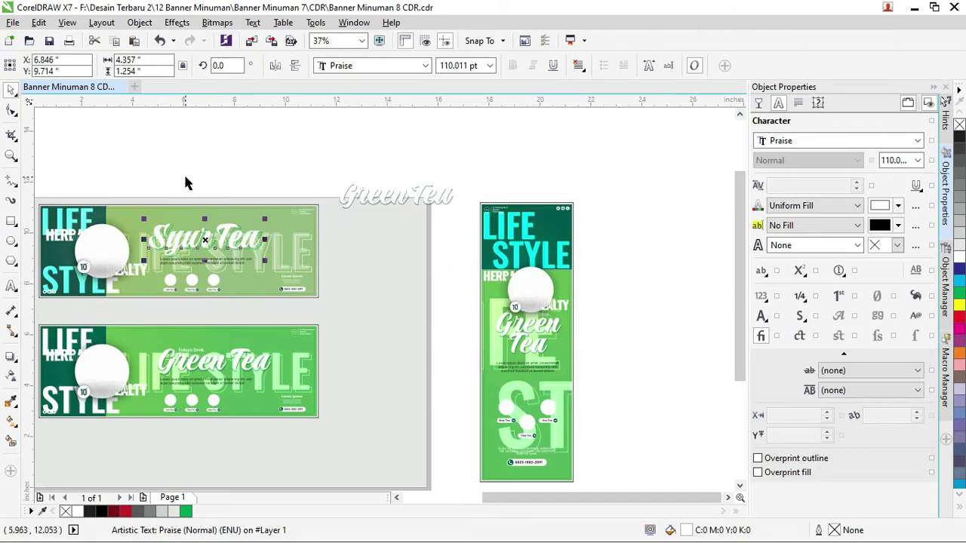
left_click(187, 179)
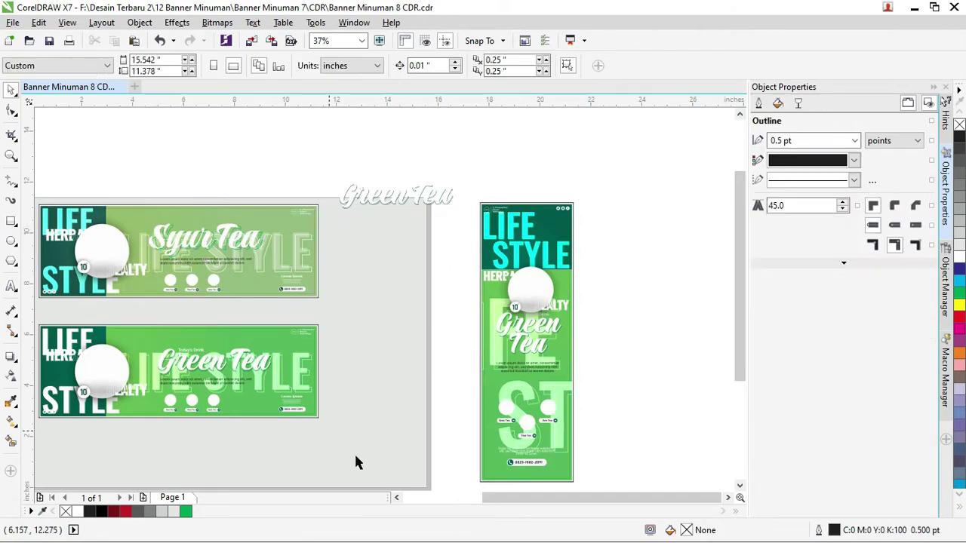
- Set the gradient node behind the white circle in the upper banner's light green background to C28 M0 Y68 K0 and deselect
left_click_drag(537, 497, 506, 498)
left_click(367, 212)
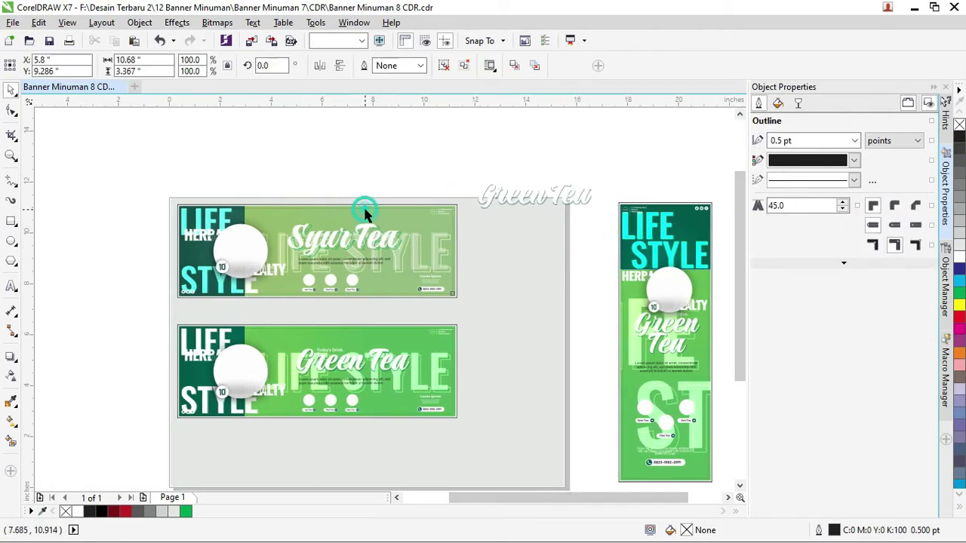
scroll(367, 212, "up", 1)
left_click(383, 216, "ctrl")
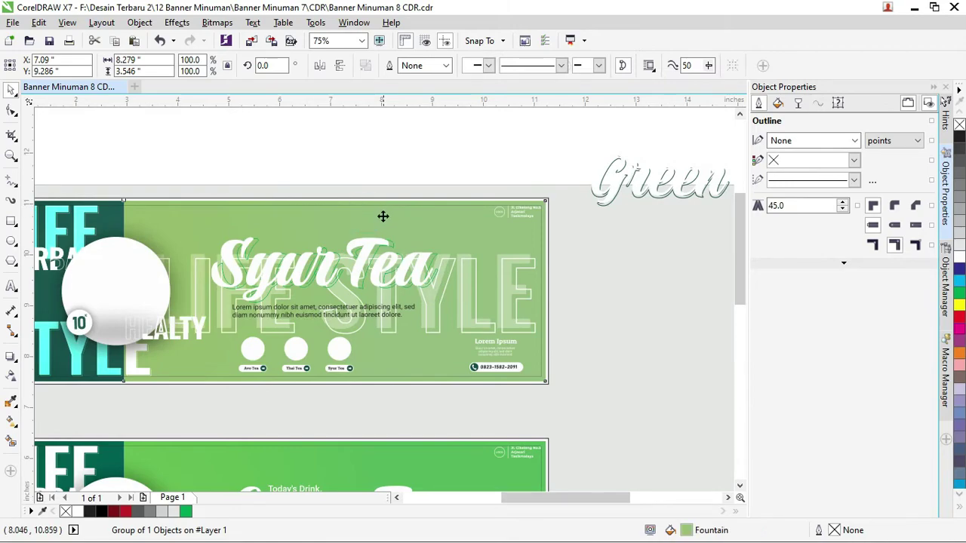
left_click_drag(383, 216, 410, 198)
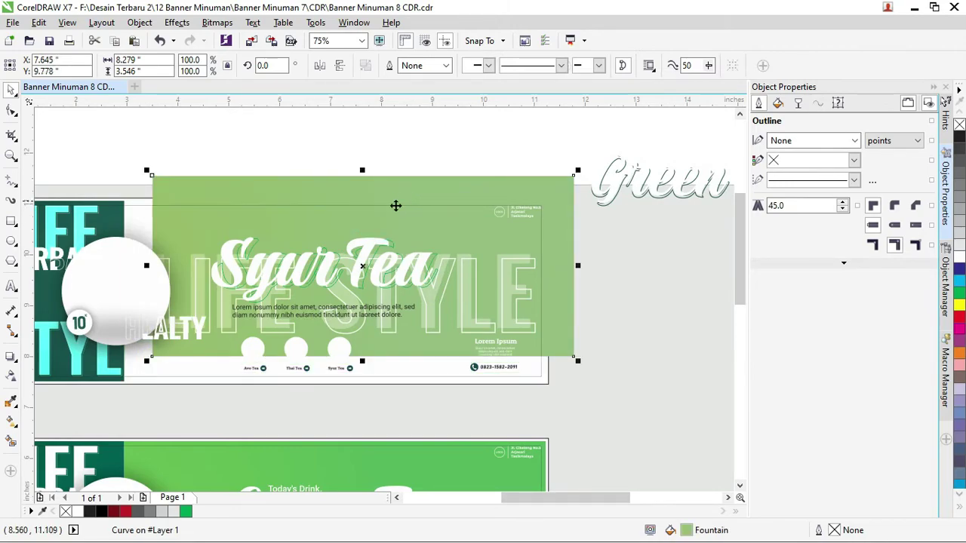
key("ctrl+z")
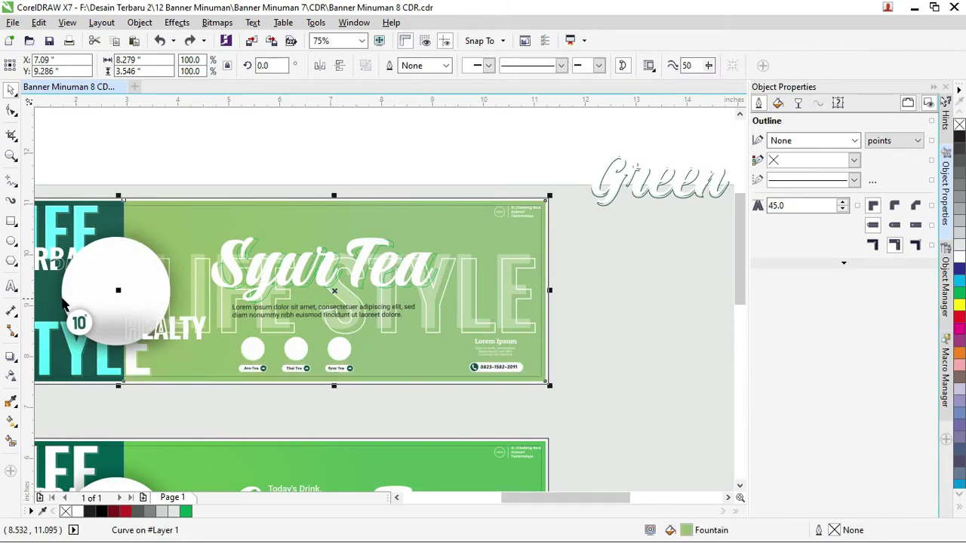
left_click(13, 381)
left_click(11, 421)
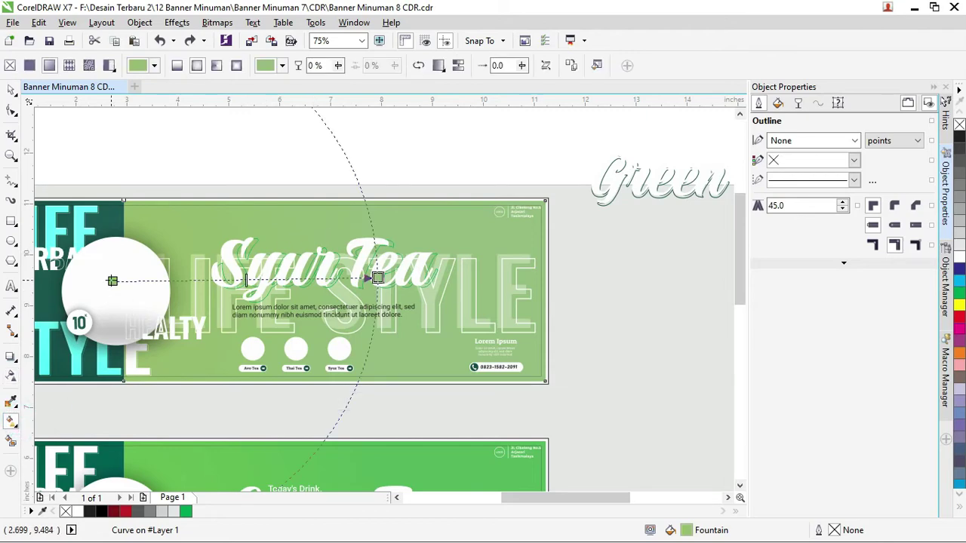
left_click(112, 281)
left_click(88, 303)
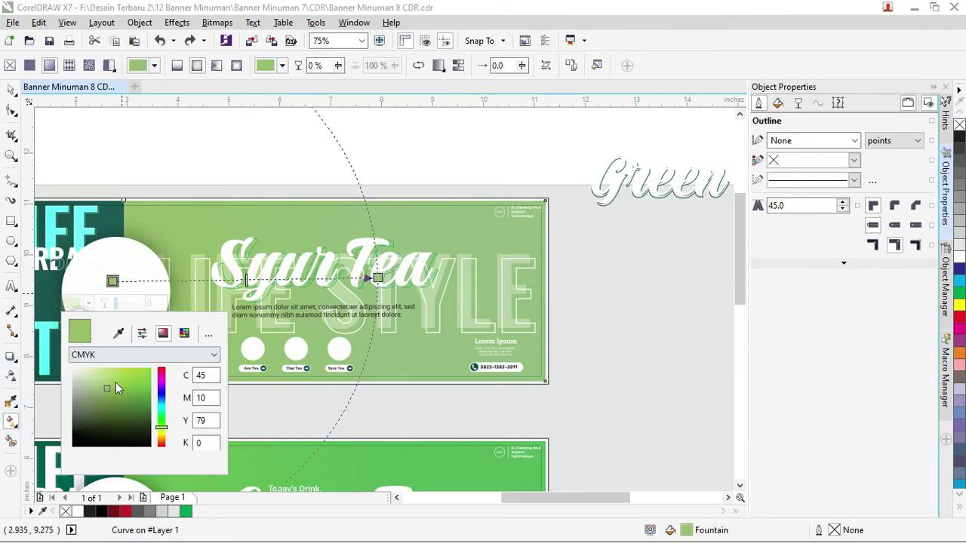
left_click_drag(116, 389, 108, 373)
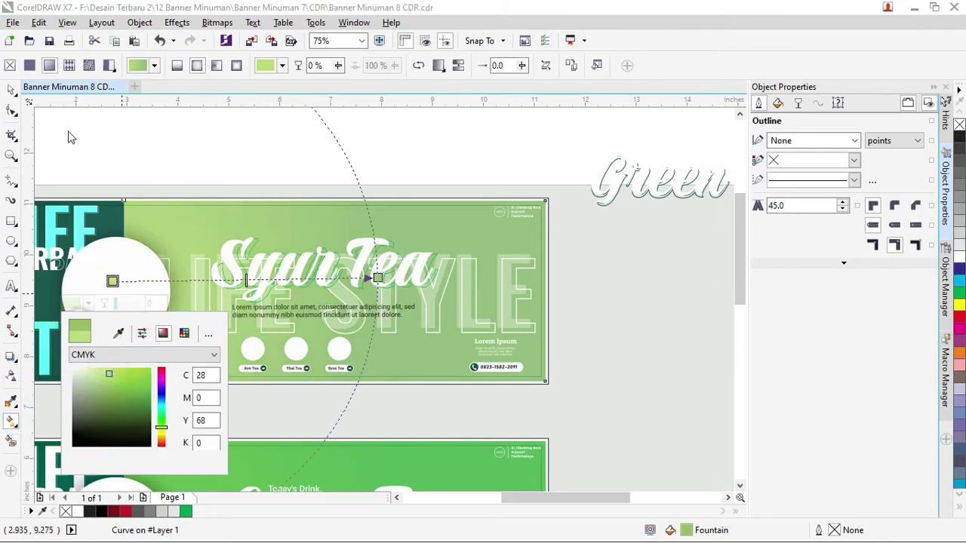
left_click(13, 90)
left_click(108, 123)
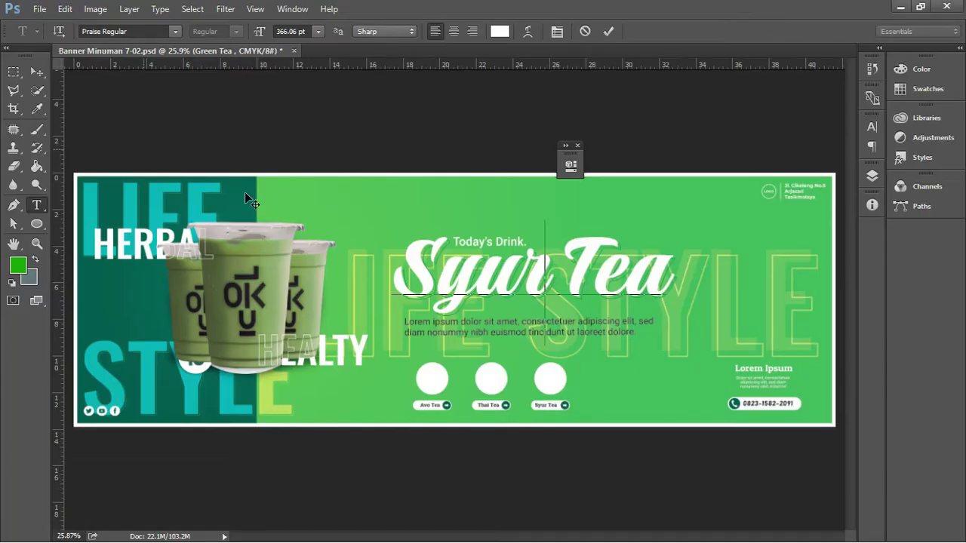
- Switch to Photoshop and export the front cup's layer as the PNG Hue_Saturation 2 into the Banner Minuman 7 folder
key("alt+Tab")
key("alt+Tab")
left_click(31, 72)
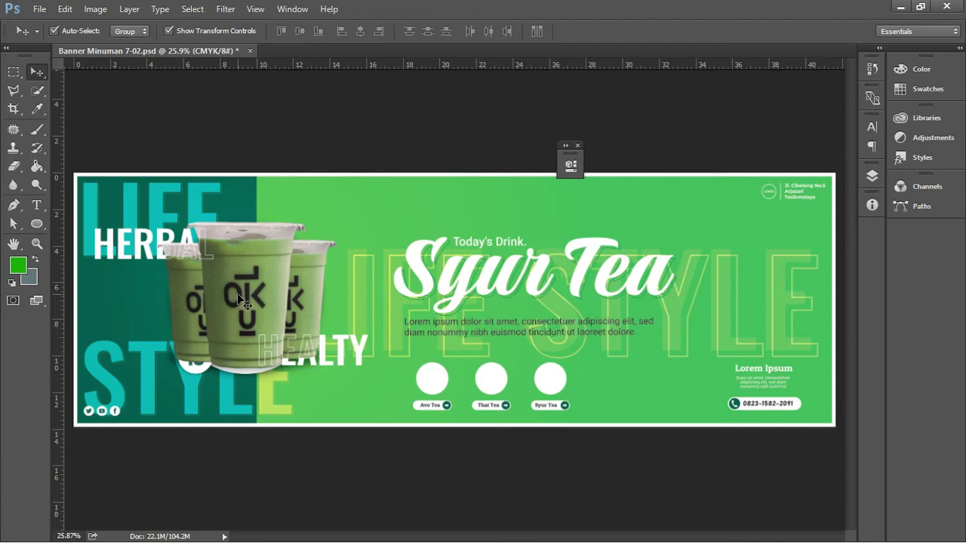
left_click(256, 290)
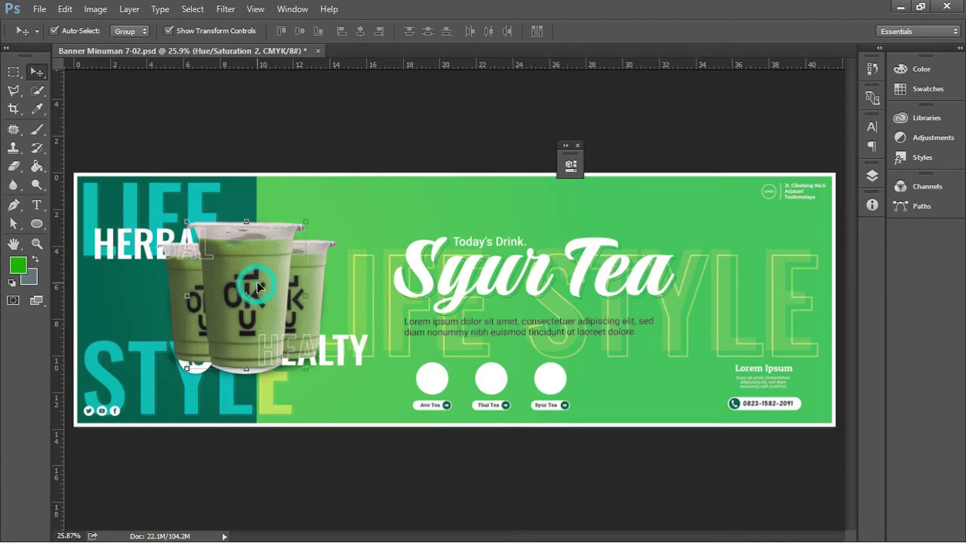
left_click(872, 176)
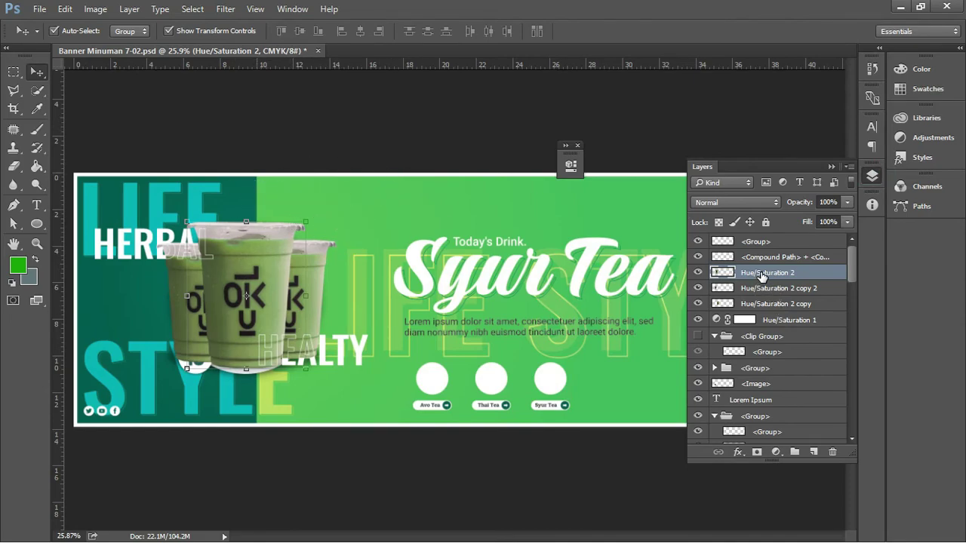
right_click(762, 277)
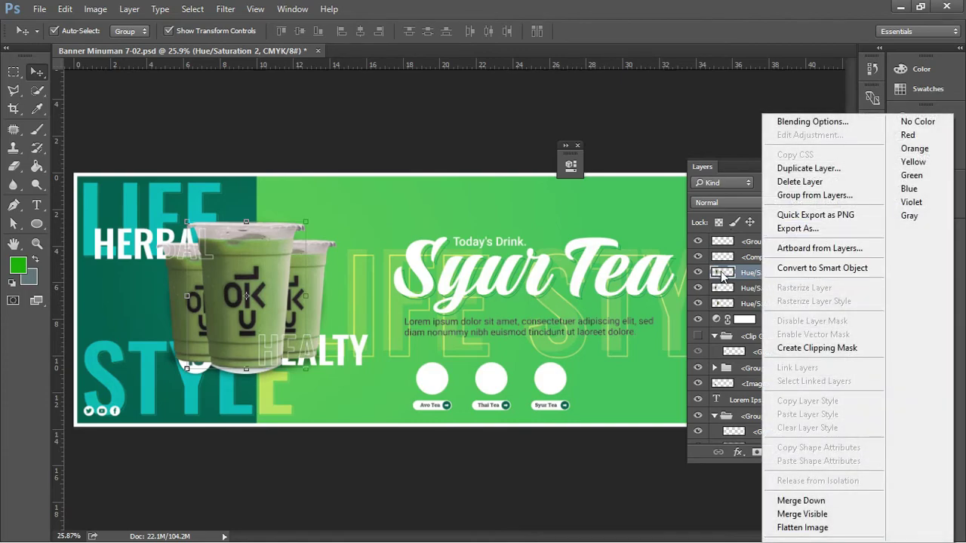
right_click(743, 276)
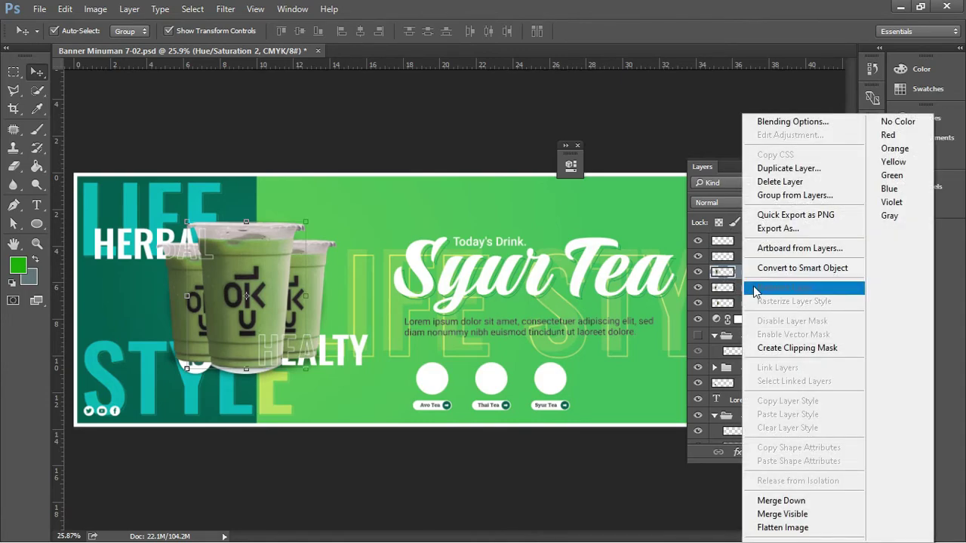
left_click(818, 216)
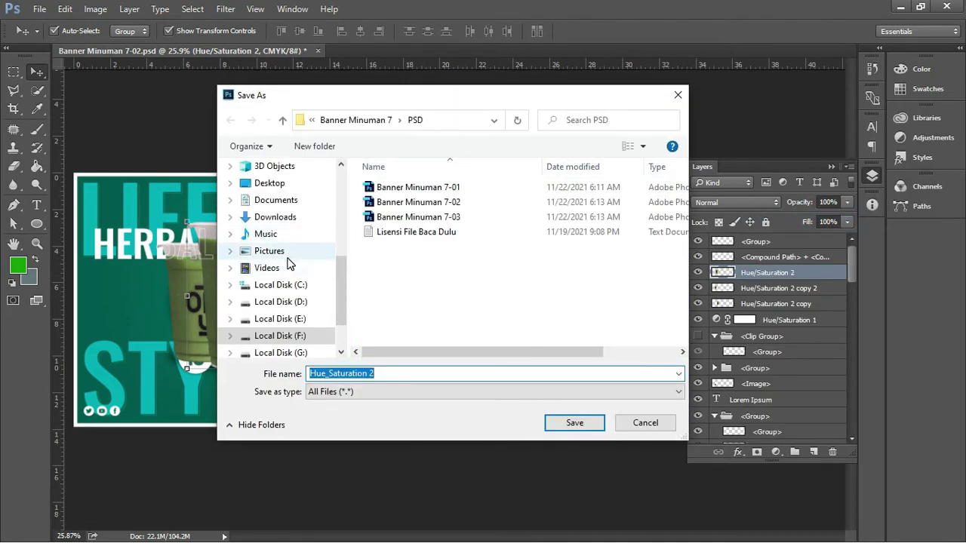
left_click(375, 120)
left_click(573, 422)
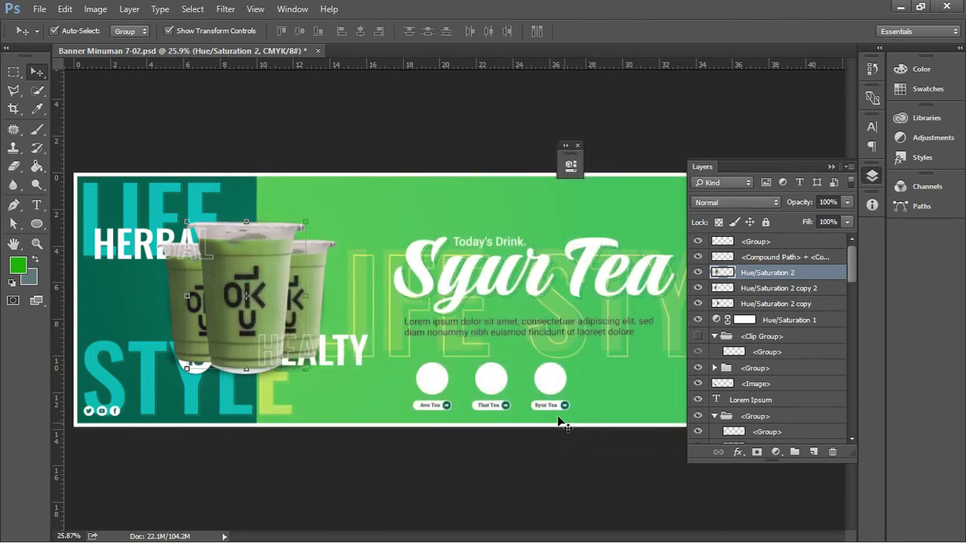
- Switch to File Explorer, open the Banner Minuman 7 folder and bring the Hue_Saturation 2 PNG onto the CorelDRAW page
key("alt+Tab")
key("alt+Tab")
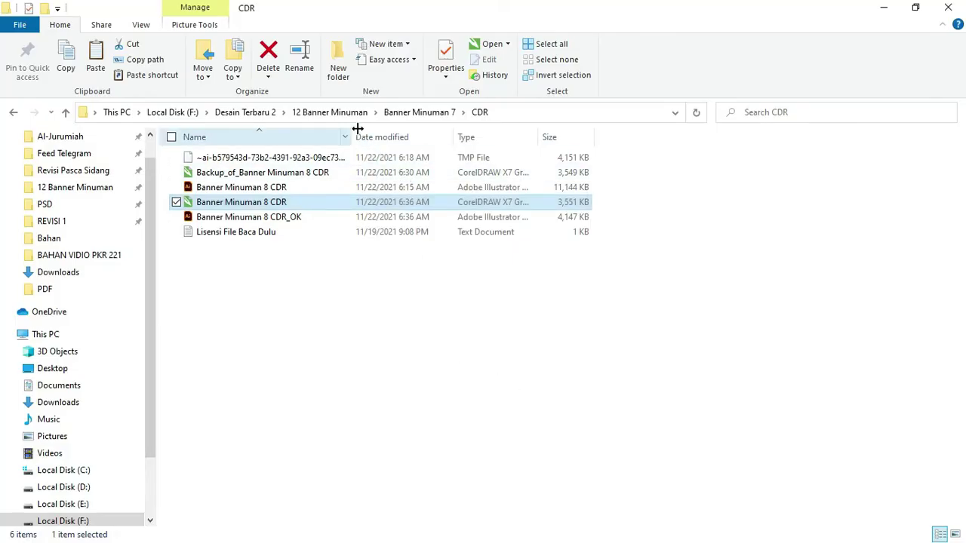
left_click(359, 120)
left_click(315, 351)
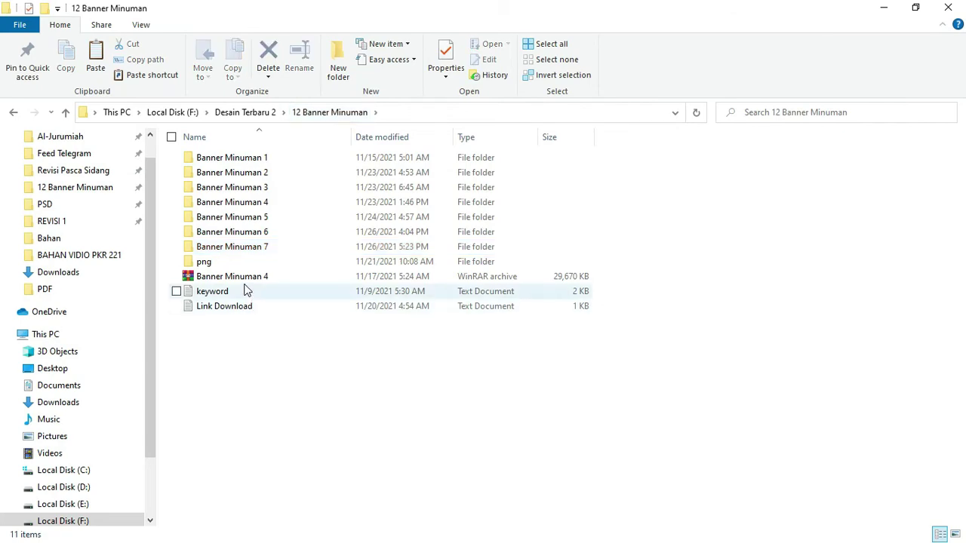
double_click(245, 249)
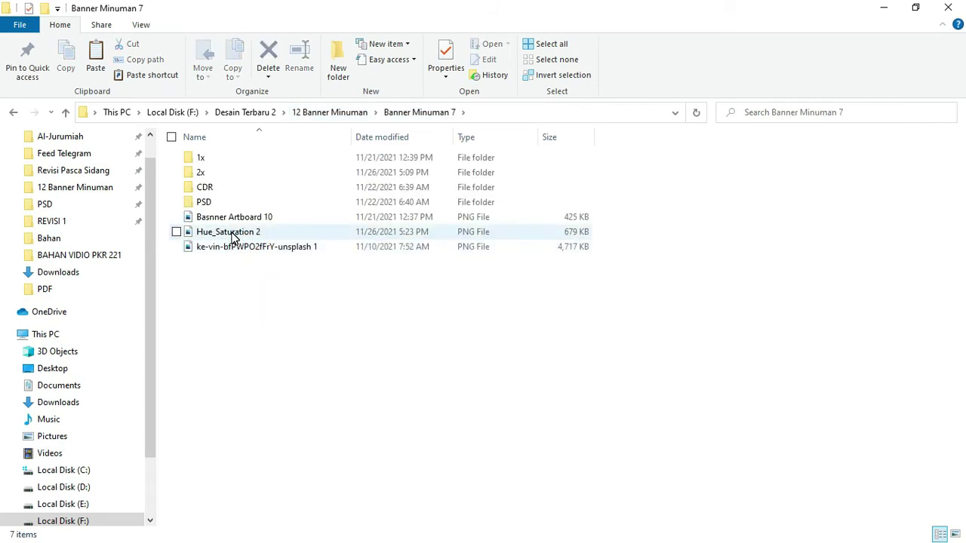
left_click(233, 232)
key("alt+Tab")
left_click_drag(363, 391, 187, 266)
- Scale the cup image proportionally to about 1.44 by 1.77 inches and place it over the upper banner's white circle
scroll(332, 271, "down", 2)
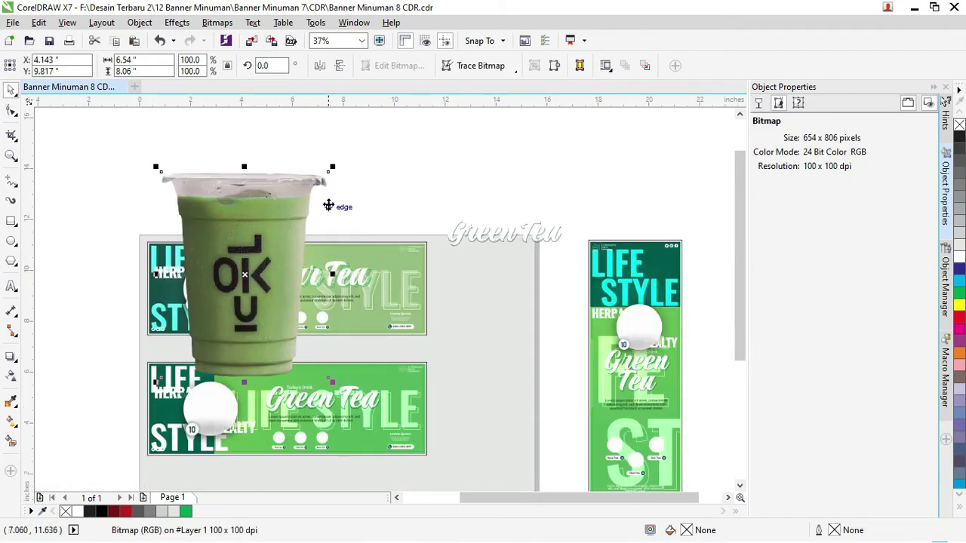
left_click_drag(334, 167, 211, 288)
scroll(204, 271, "up", 2)
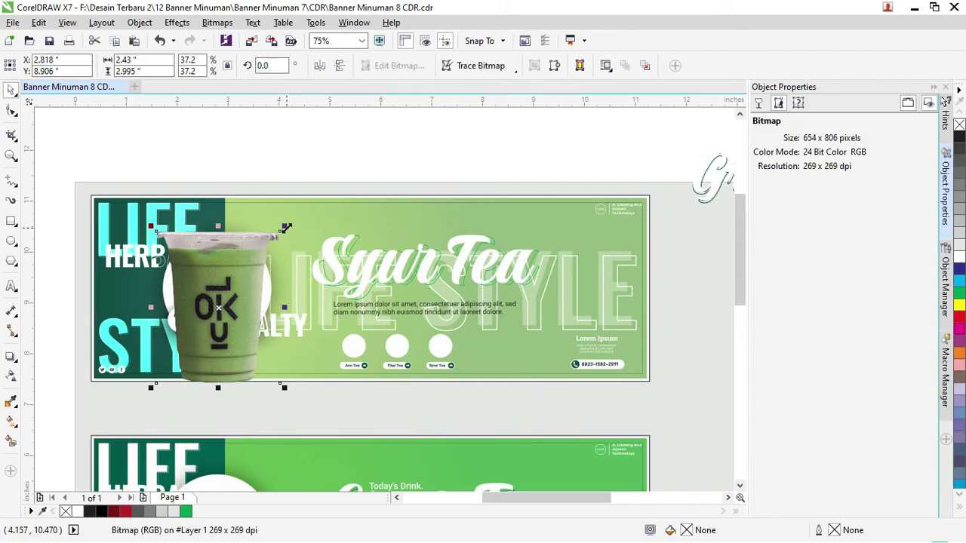
left_click_drag(286, 228, 234, 294)
left_click_drag(200, 367, 210, 339)
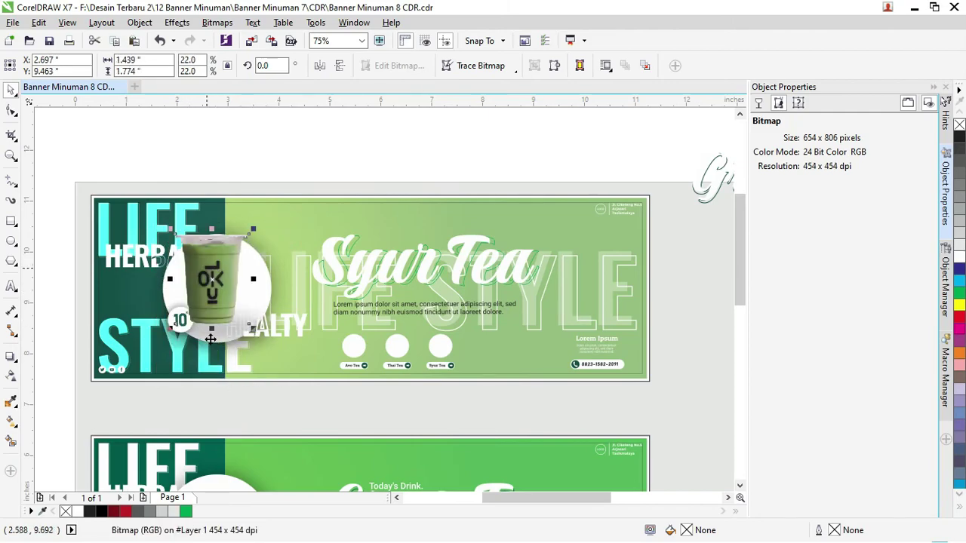
- Enlarge the cup image proportionally to about 1.72 by 2.12 inches on the white circle, check the layout and deselect it
scroll(233, 344, "up", 2)
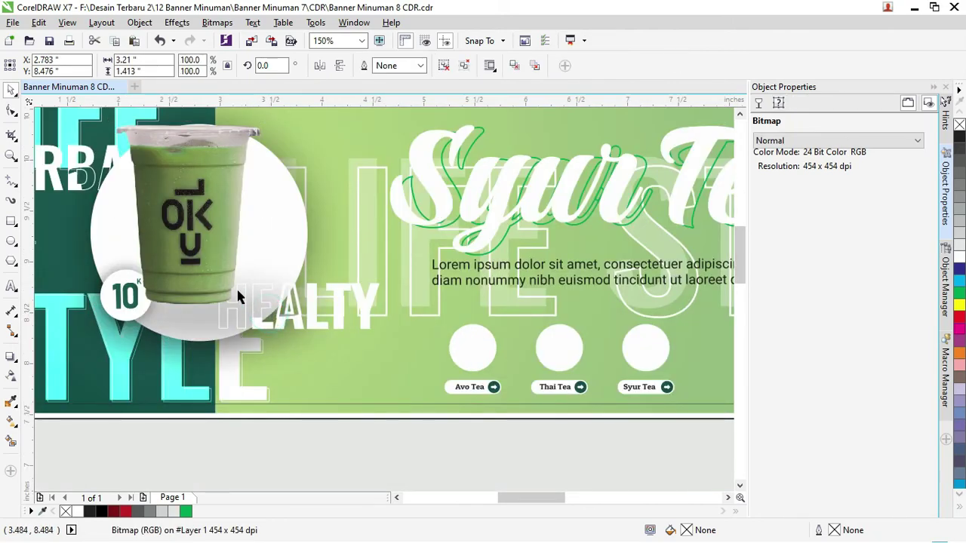
left_click(218, 255)
left_click_drag(265, 314, 294, 352)
scroll(217, 281, "up", 2)
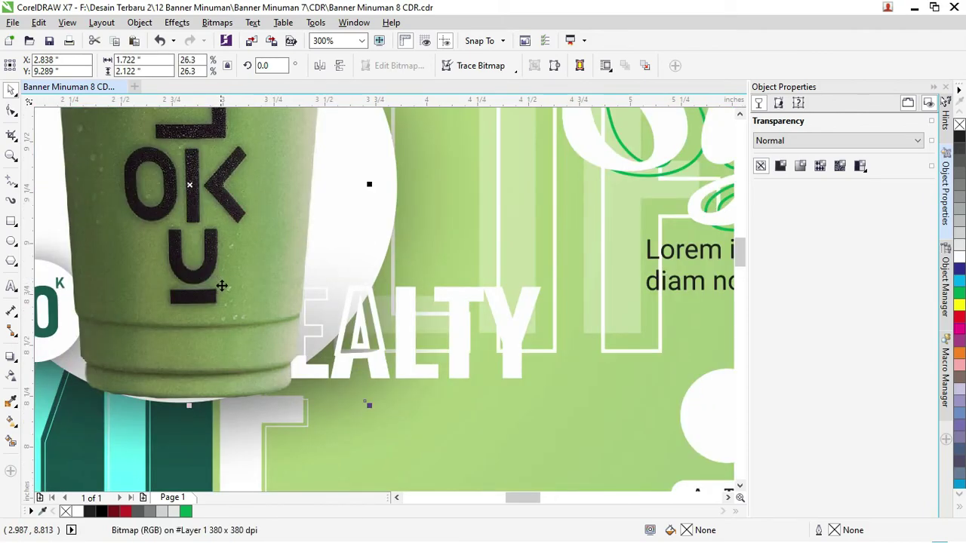
scroll(222, 285, "down", 2)
scroll(171, 251, "up", 1)
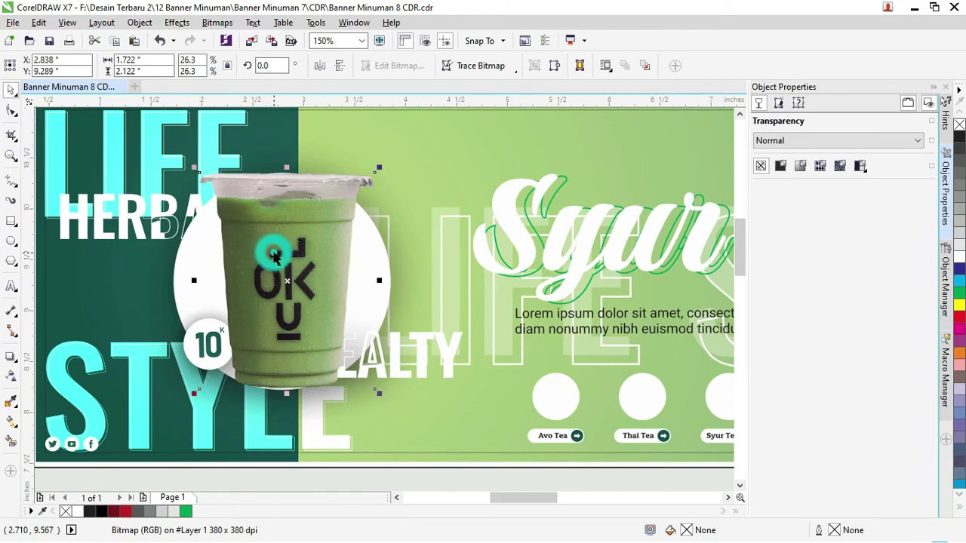
scroll(130, 217, "up", 1)
scroll(162, 238, "down", 3)
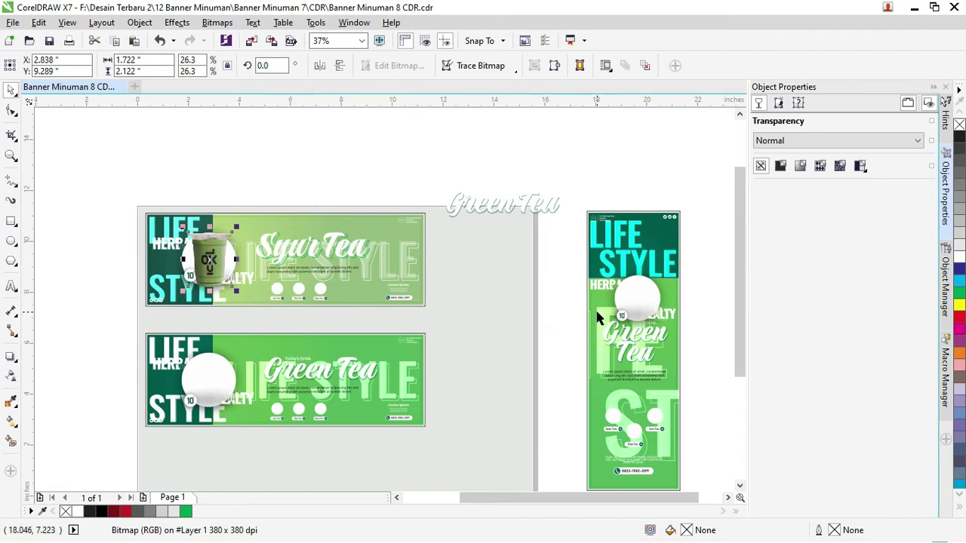
scroll(646, 324, "down", 1)
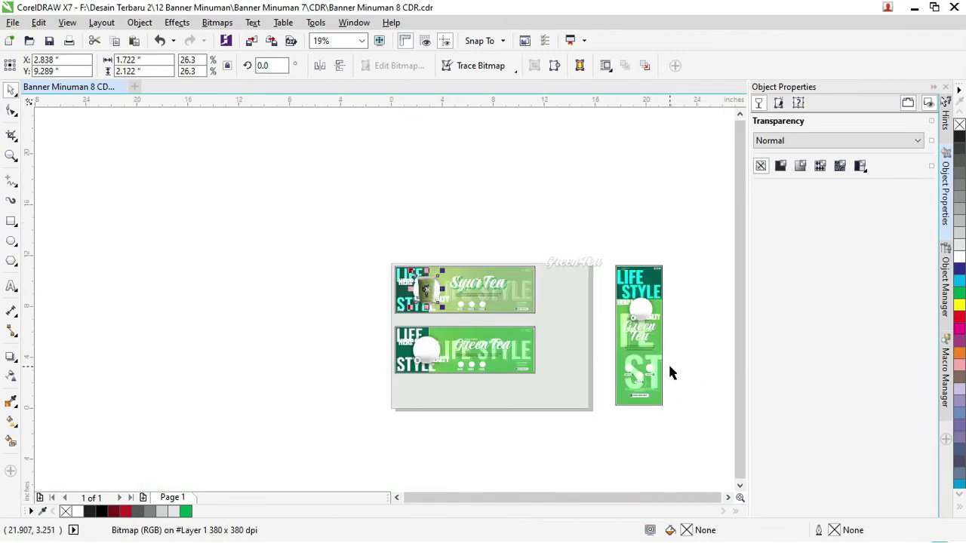
left_click(515, 200)
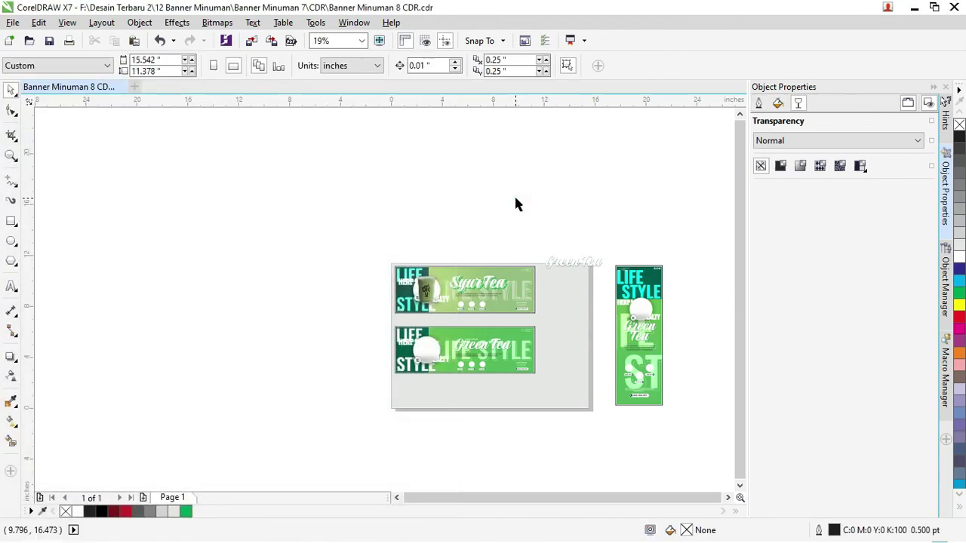